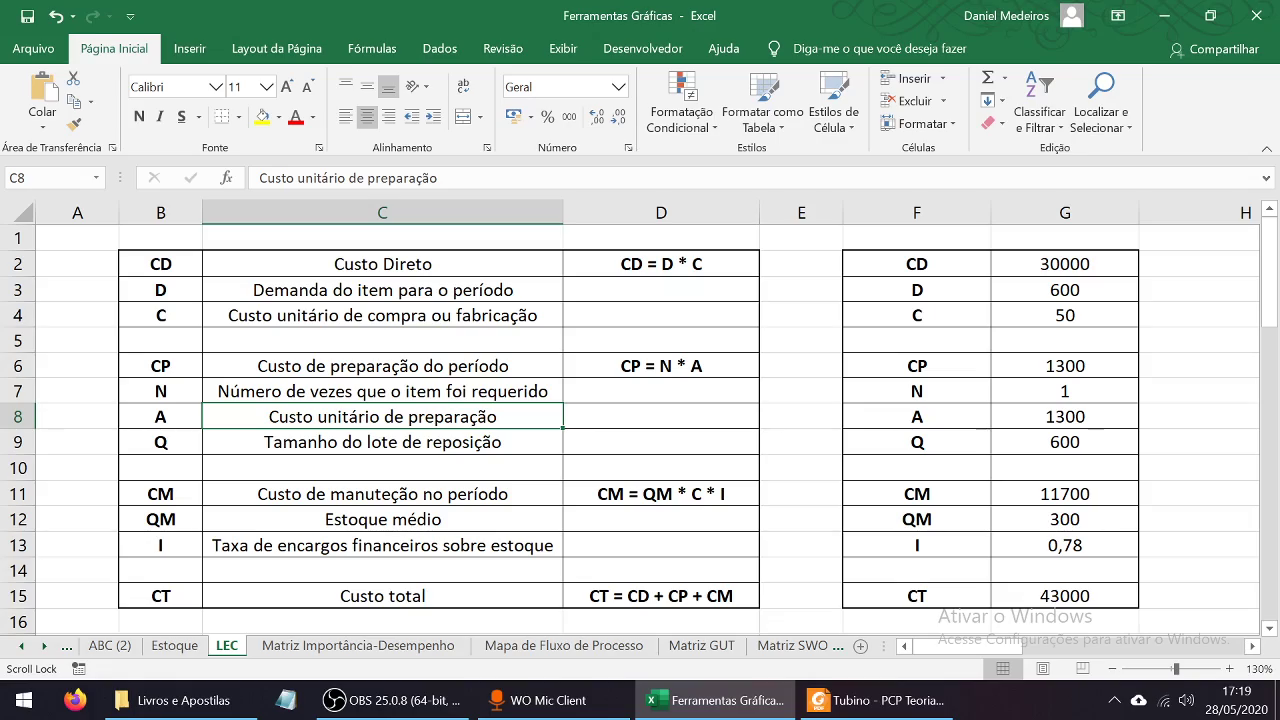
Switch to Foxit Reader to consult the cost definitions and formulas in section 5.3 of the PDF, and return to Excel
click(876, 700)
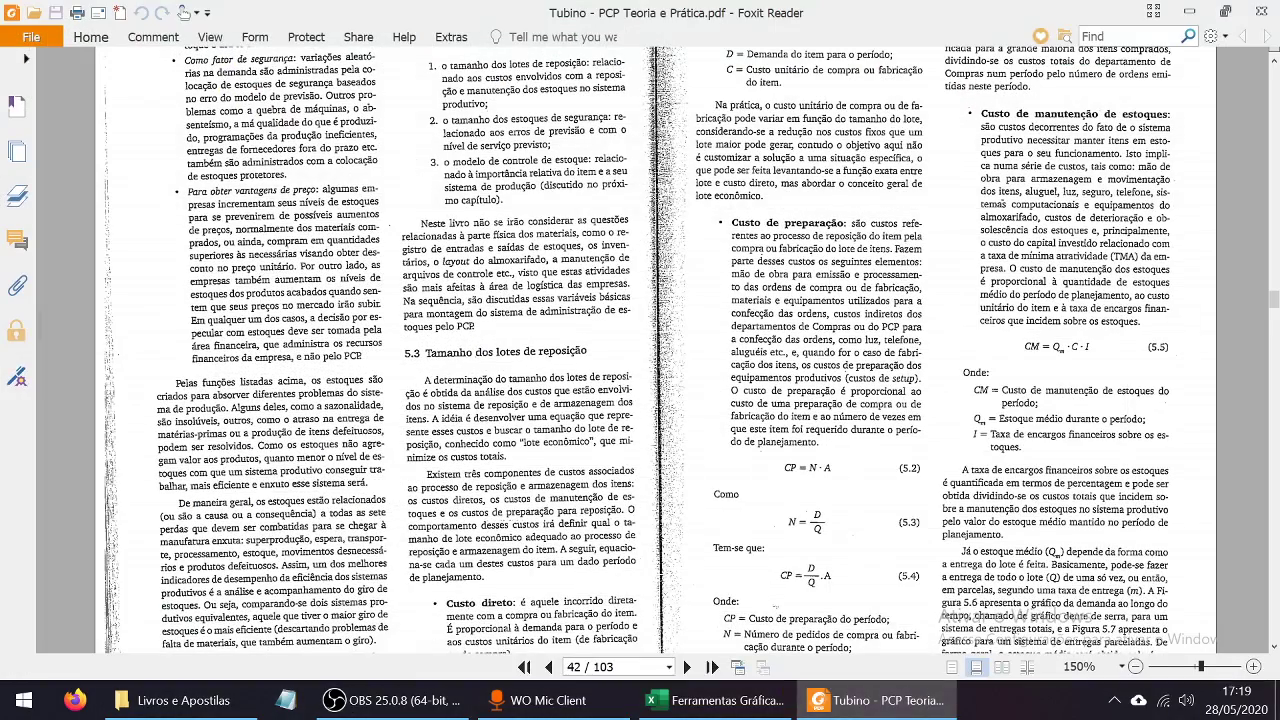
scroll(638, 350, up, 1)
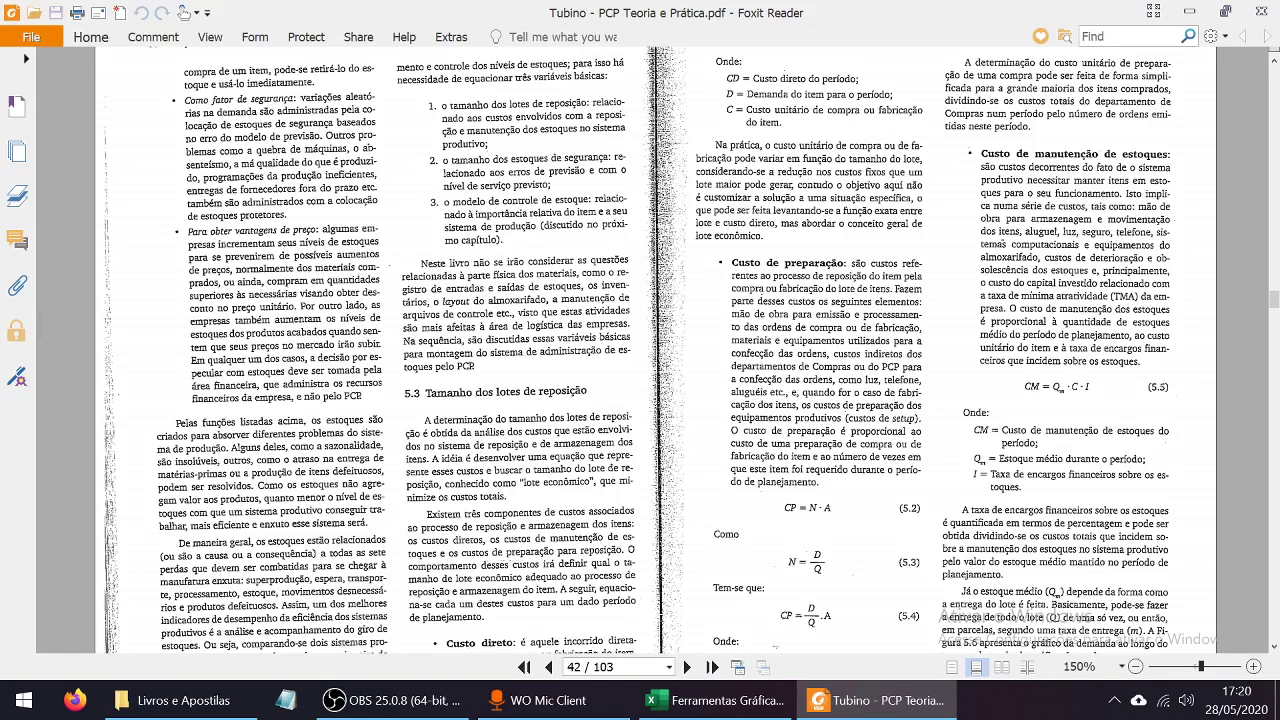
key(alt+Tab)
Review the three cost components in the LEC sheet: direct cost (CD), preparation cost (CP) and maintenance cost (CM)
click(161, 264)
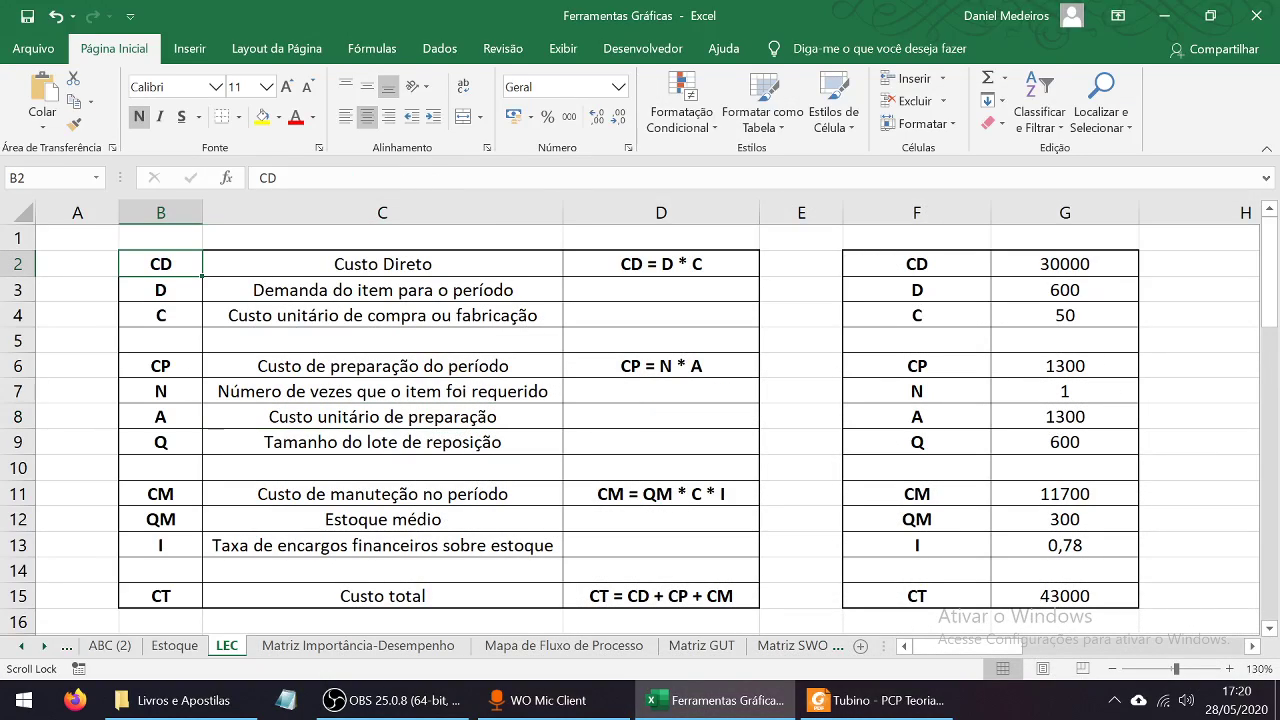
click(382, 264)
click(161, 366)
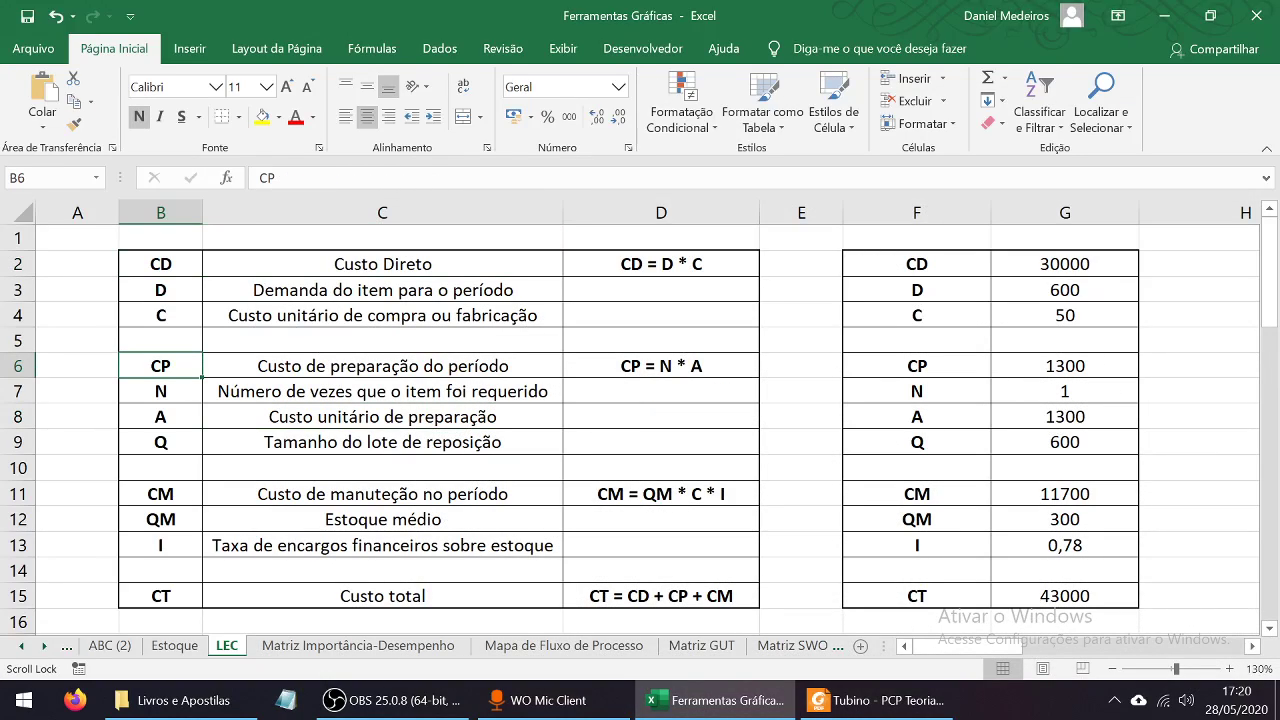
click(382, 366)
click(161, 494)
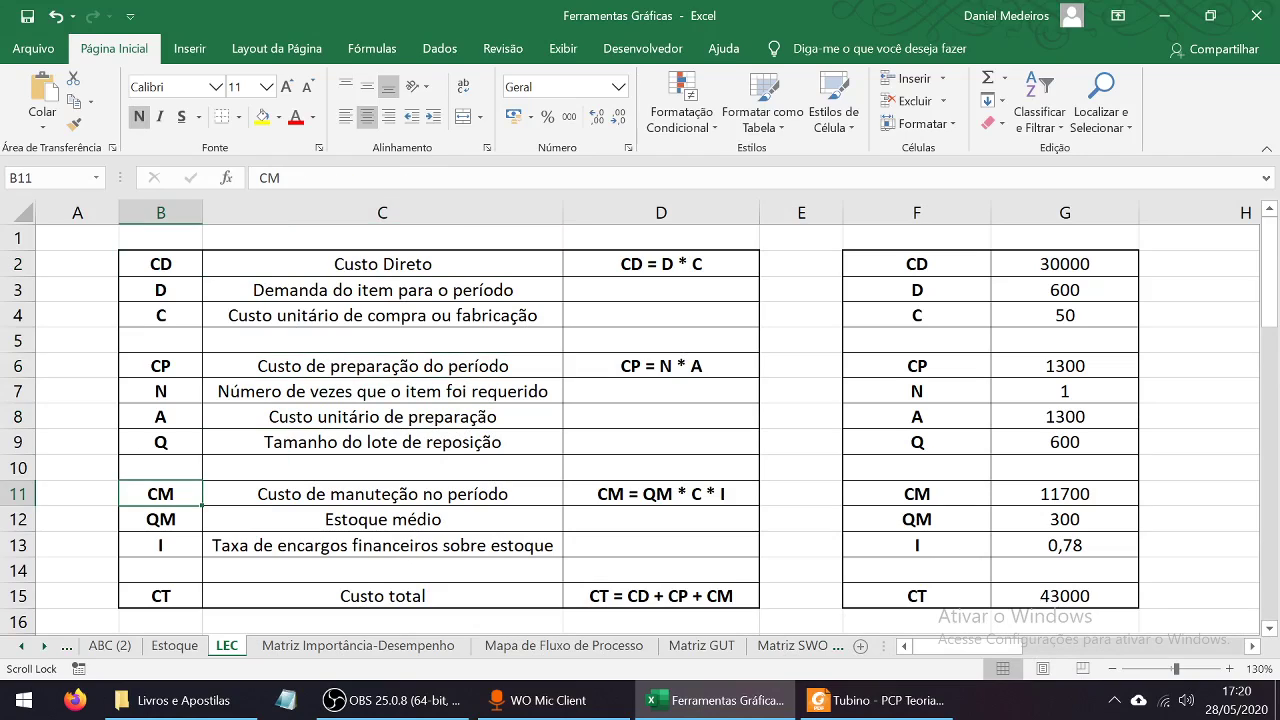
click(382, 494)
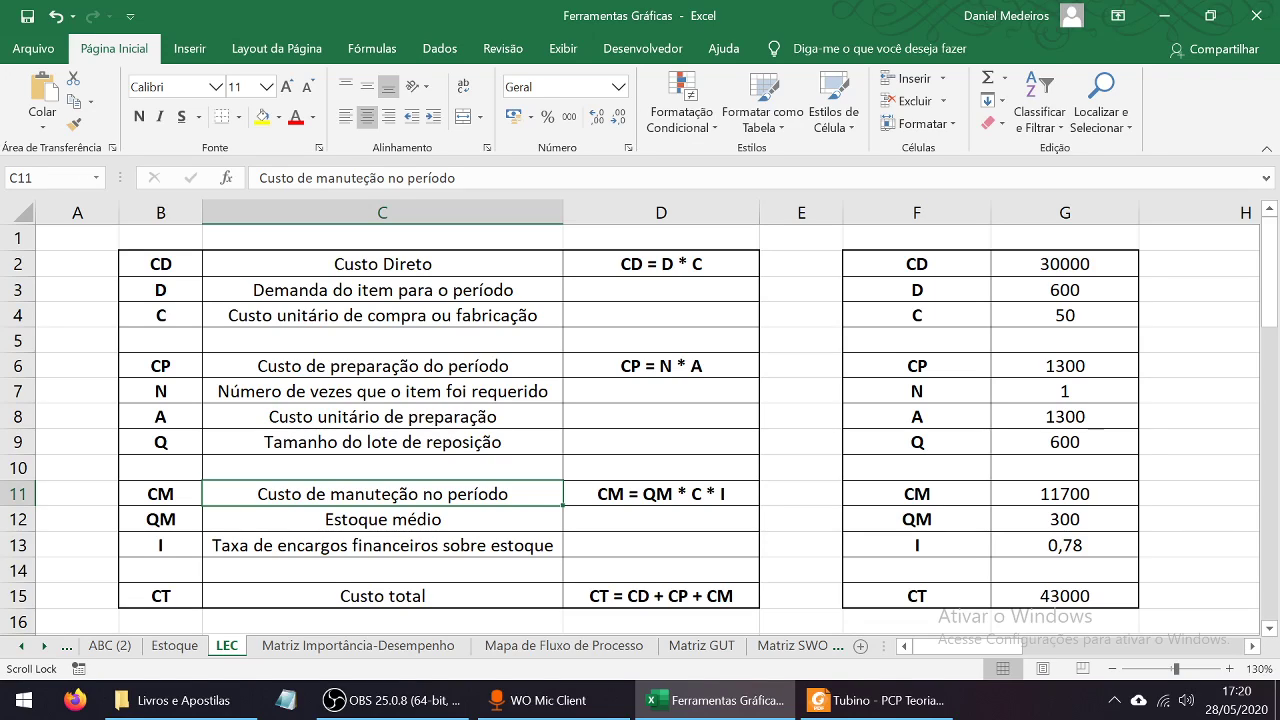
Examine the direct cost entry and its two variables, demand (D) and unit purchase or manufacturing cost (C)
click(161, 264)
click(382, 264)
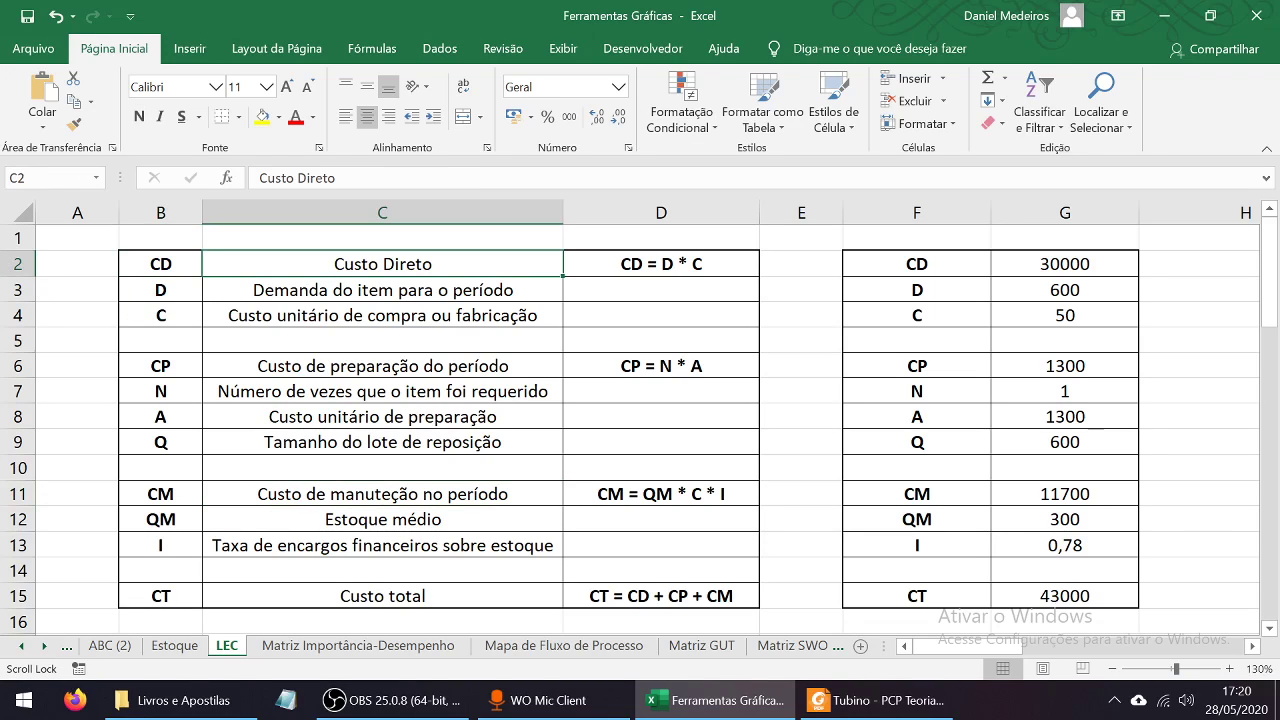
click(161, 290)
click(382, 290)
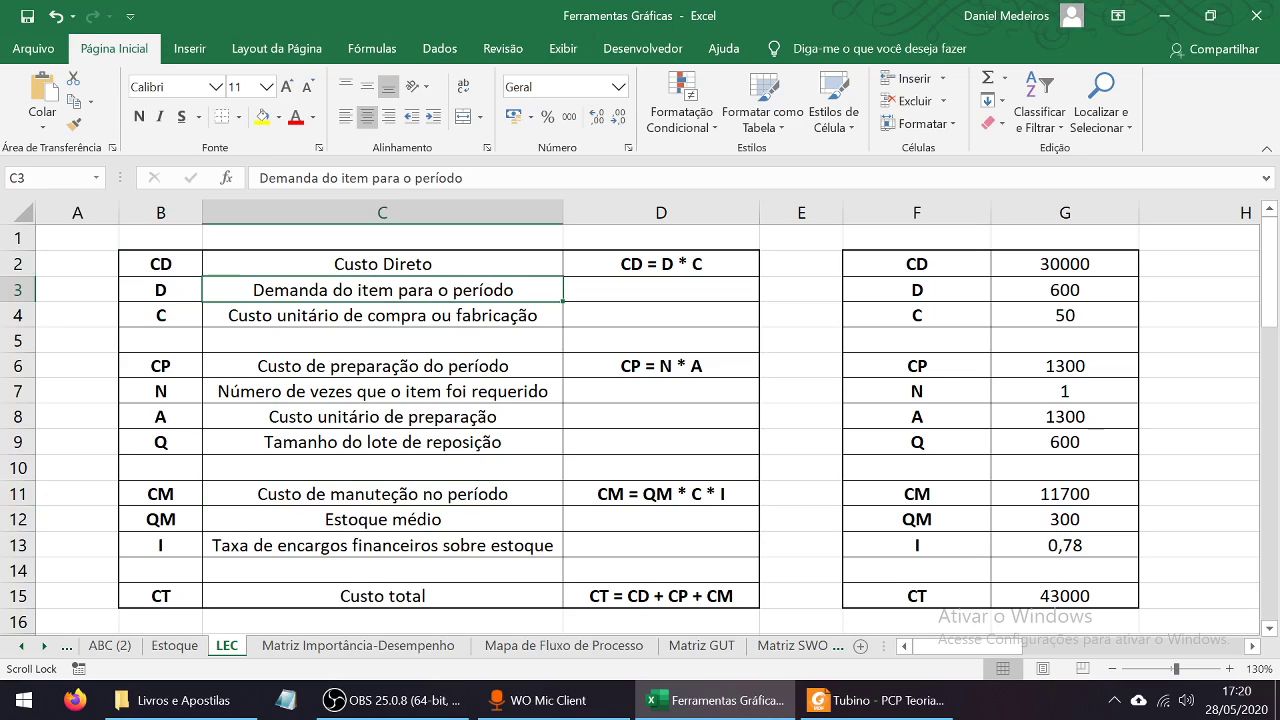
click(161, 316)
click(382, 316)
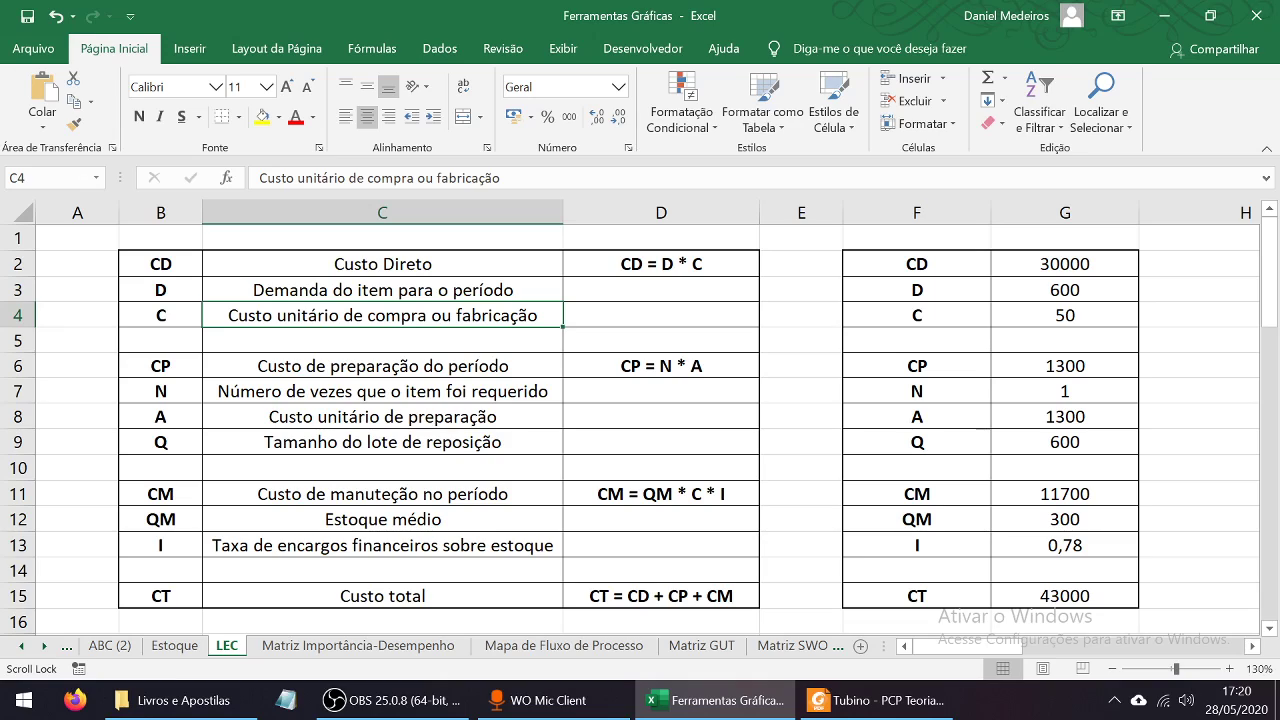
Examine the preparation cost (CP), its unit preparation cost (A) and the CP formula
click(161, 366)
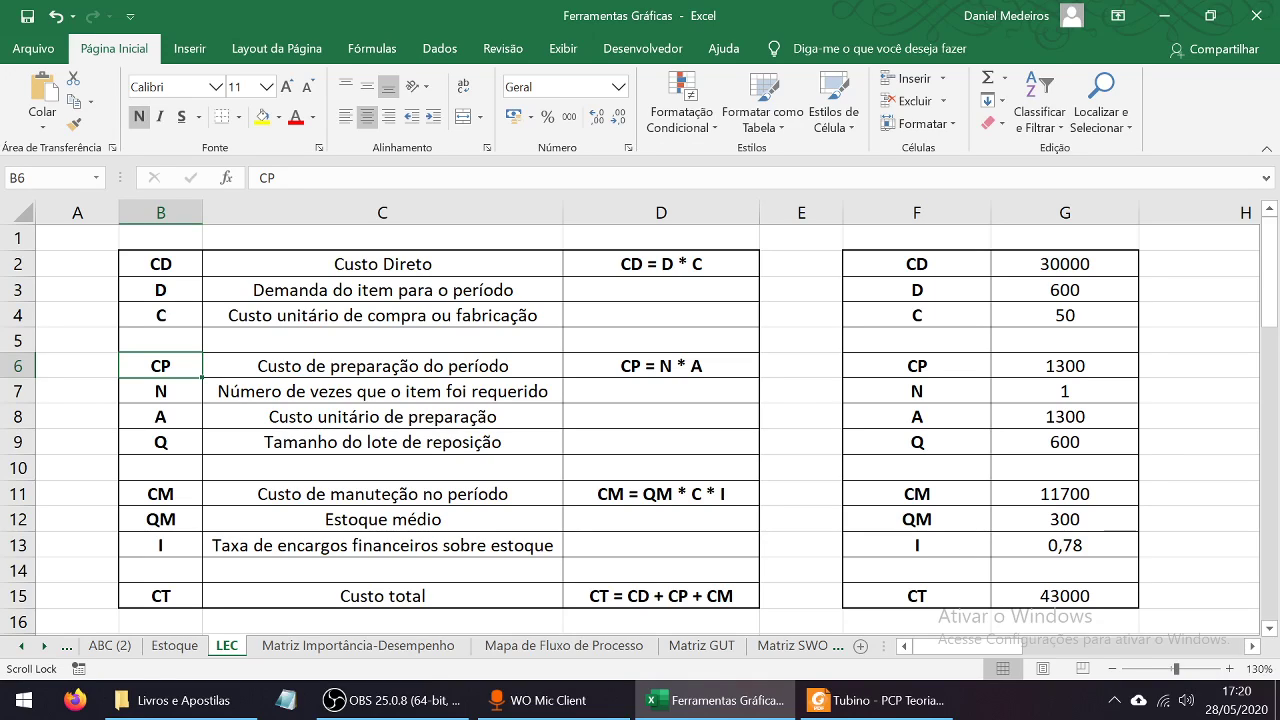
click(161, 417)
click(382, 417)
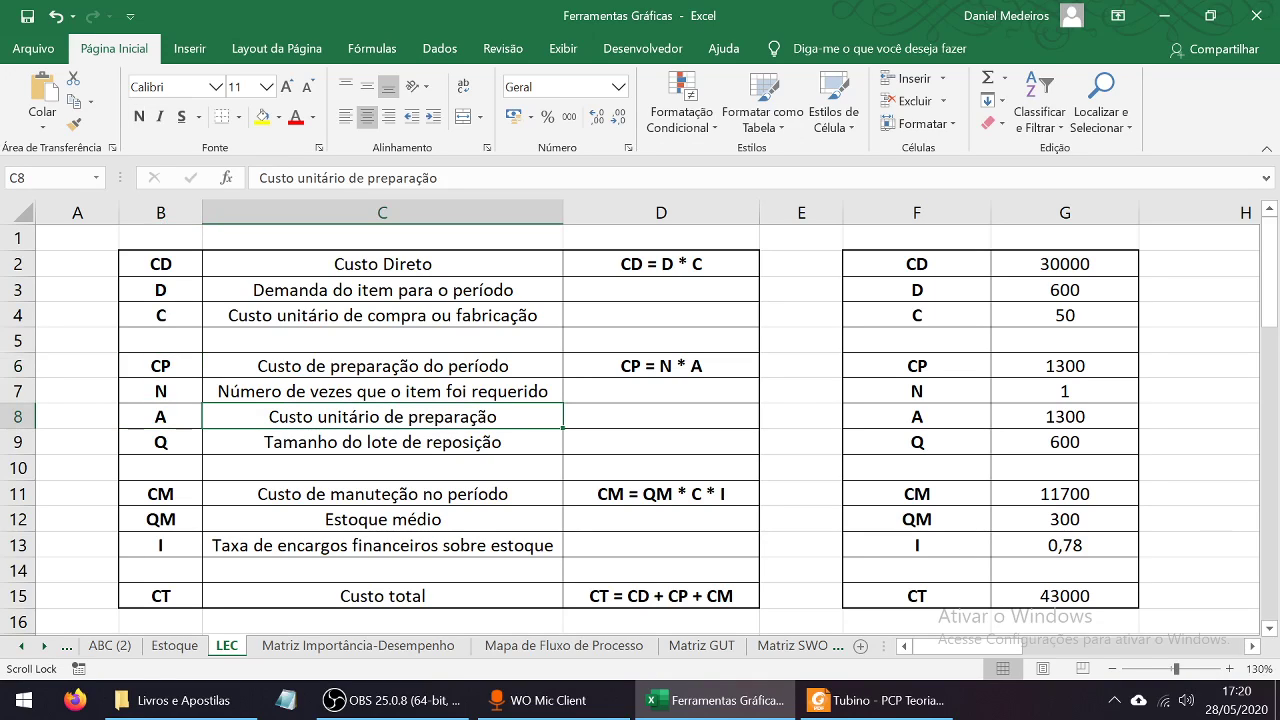
click(661, 366)
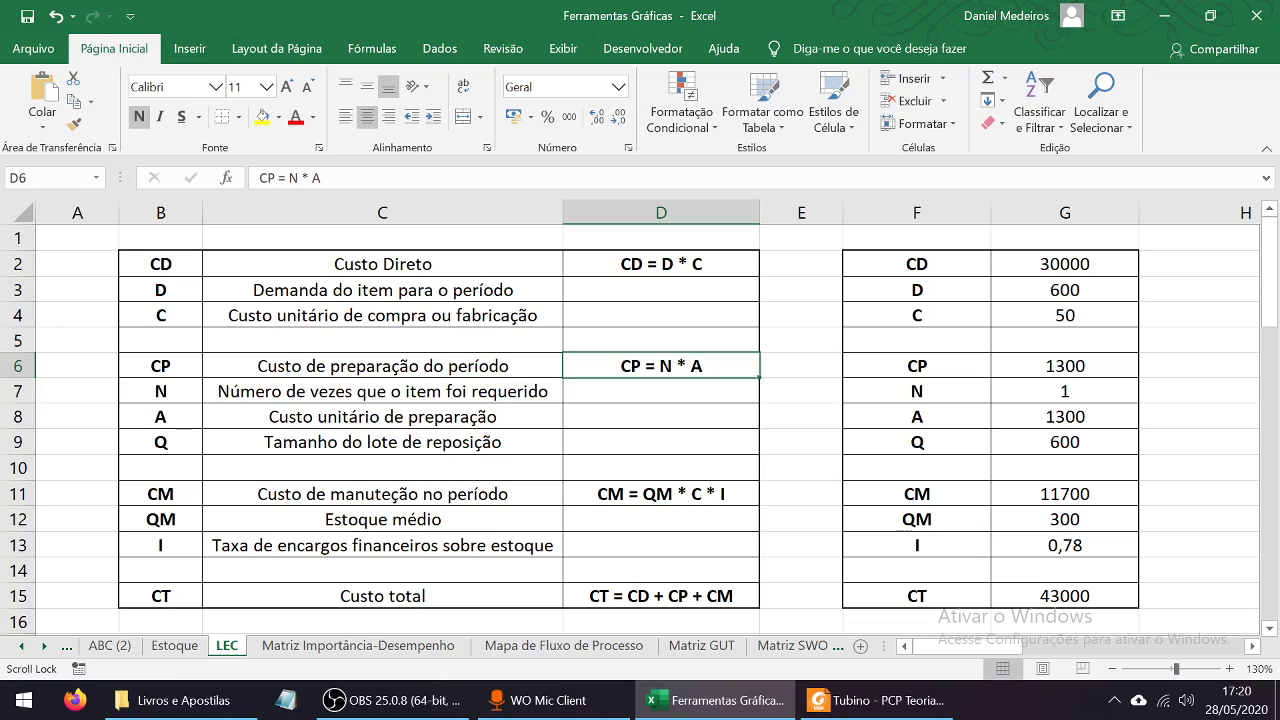
Examine the maintenance cost (CM) and average stock (QM) entries, checking the average stock explanation in the Foxit Reader PDF
click(161, 494)
click(382, 494)
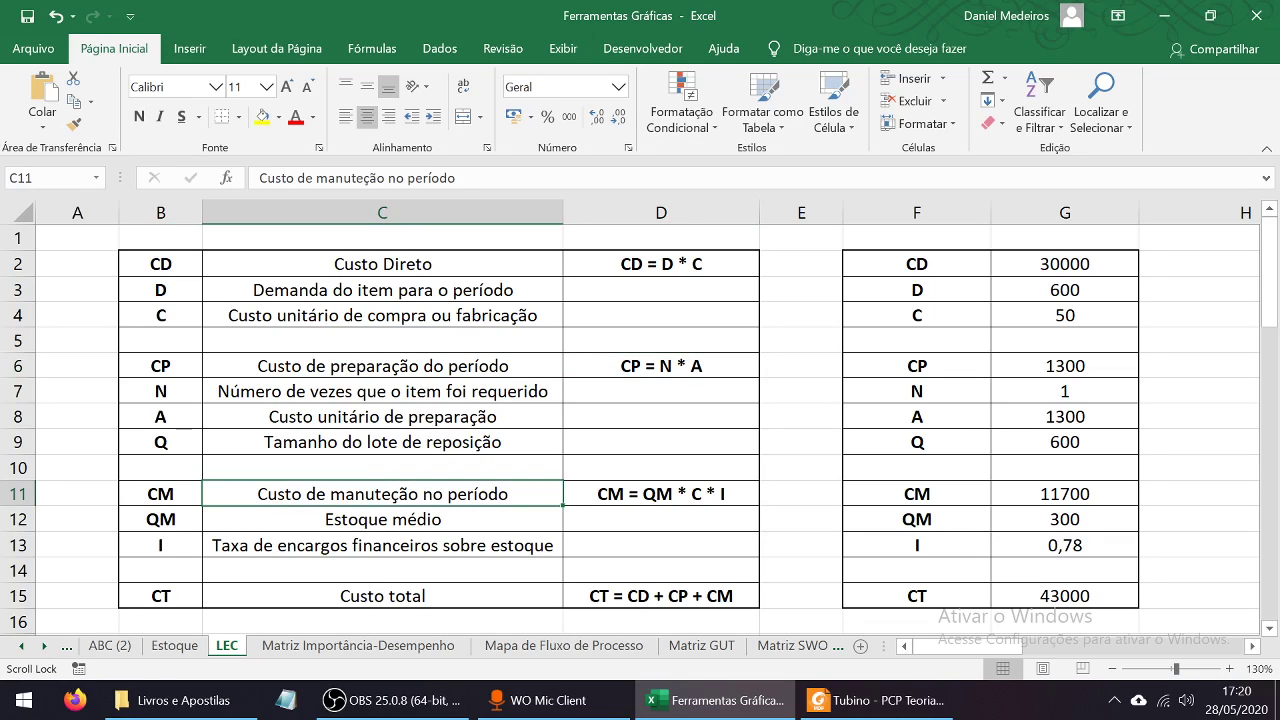
click(161, 520)
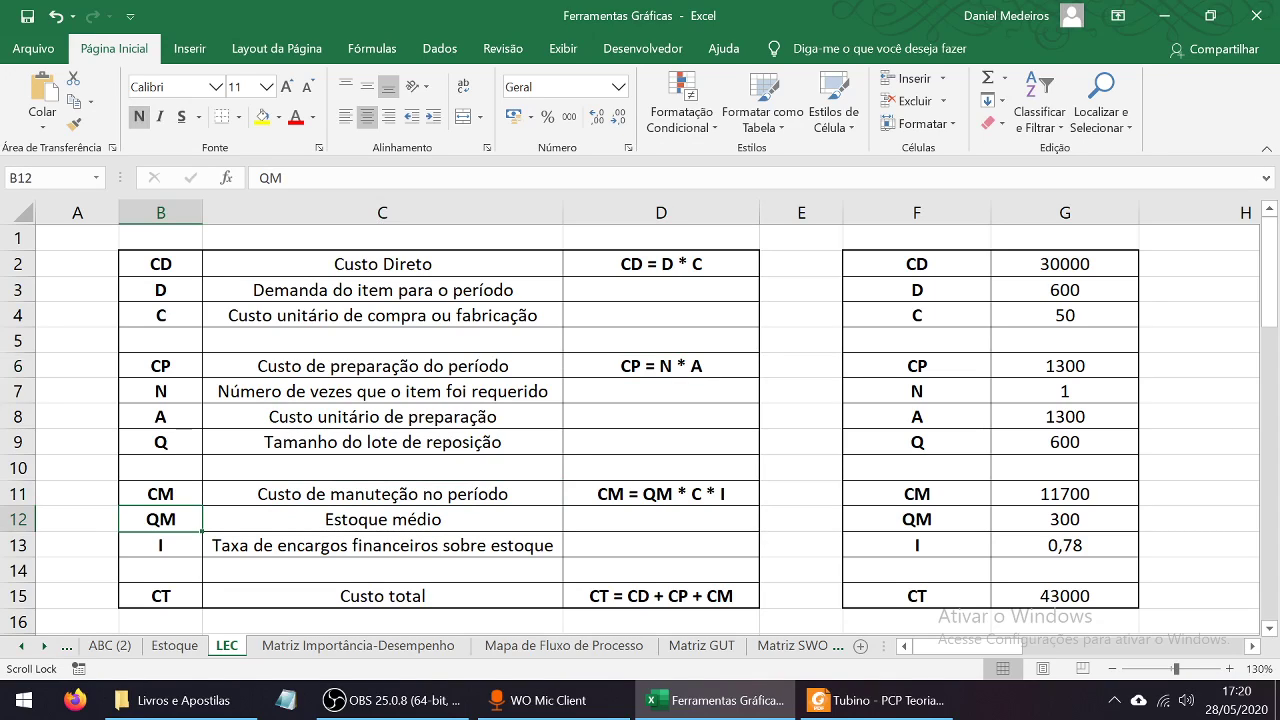
click(877, 700)
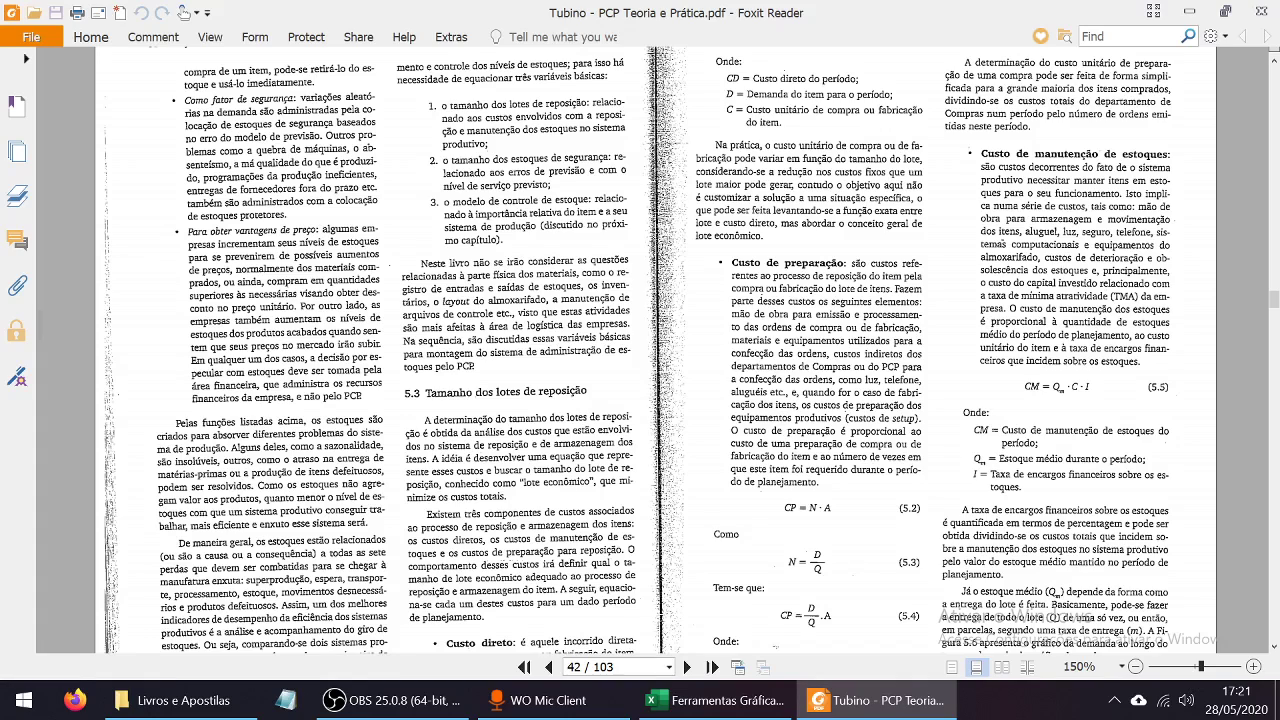
click(876, 700)
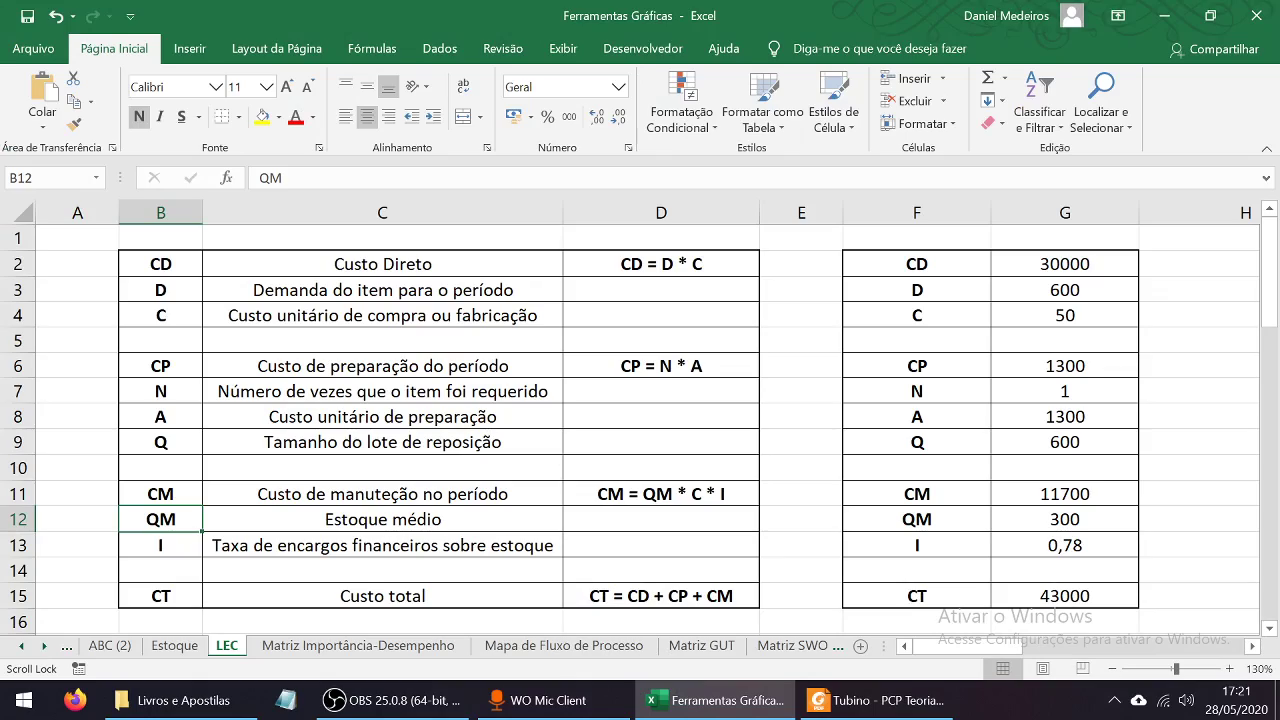
Read the example problem about the Manaus merchant in row 18 alongside the total cost (CT) row
scroll(640, 430, down, 4)
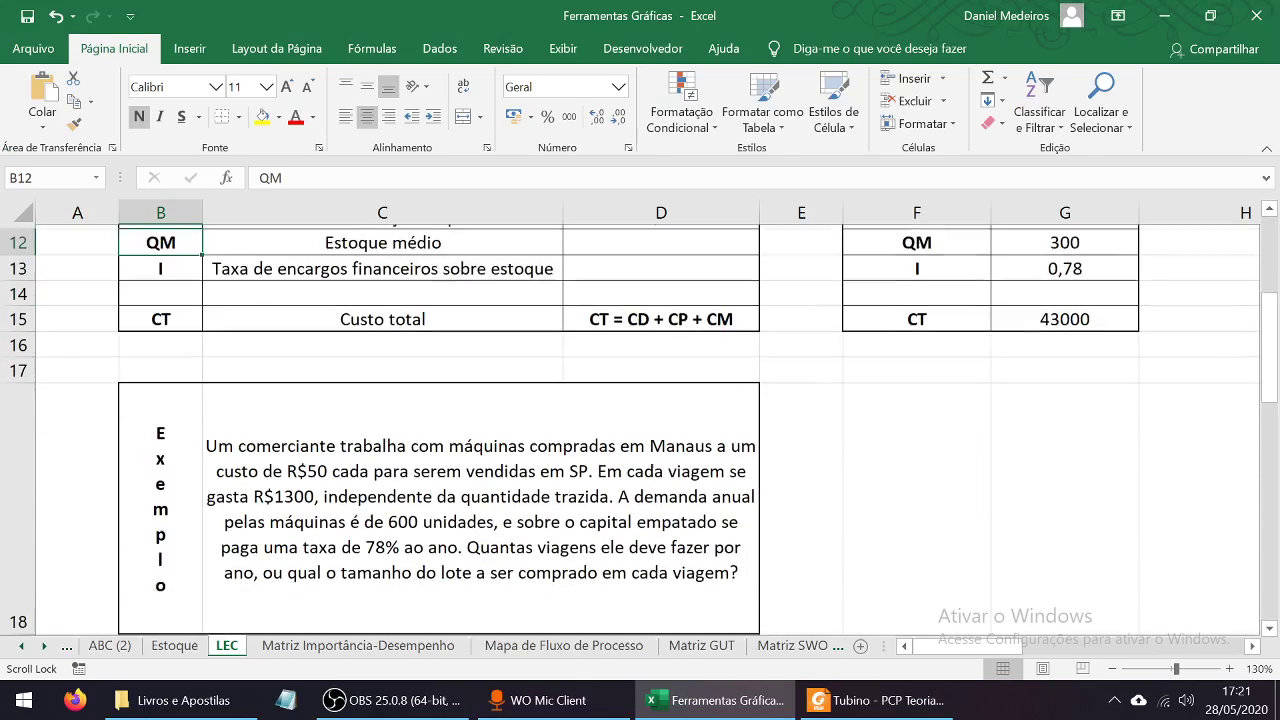
scroll(640, 430, down, 1)
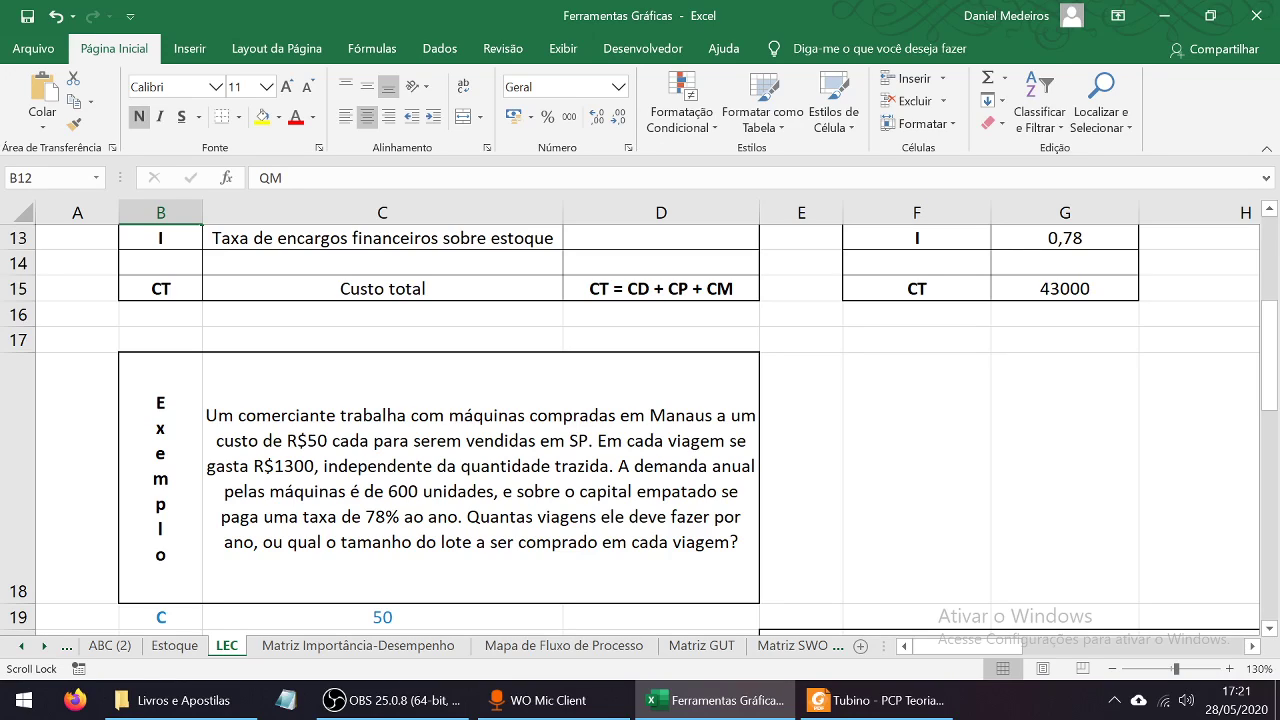
click(481, 478)
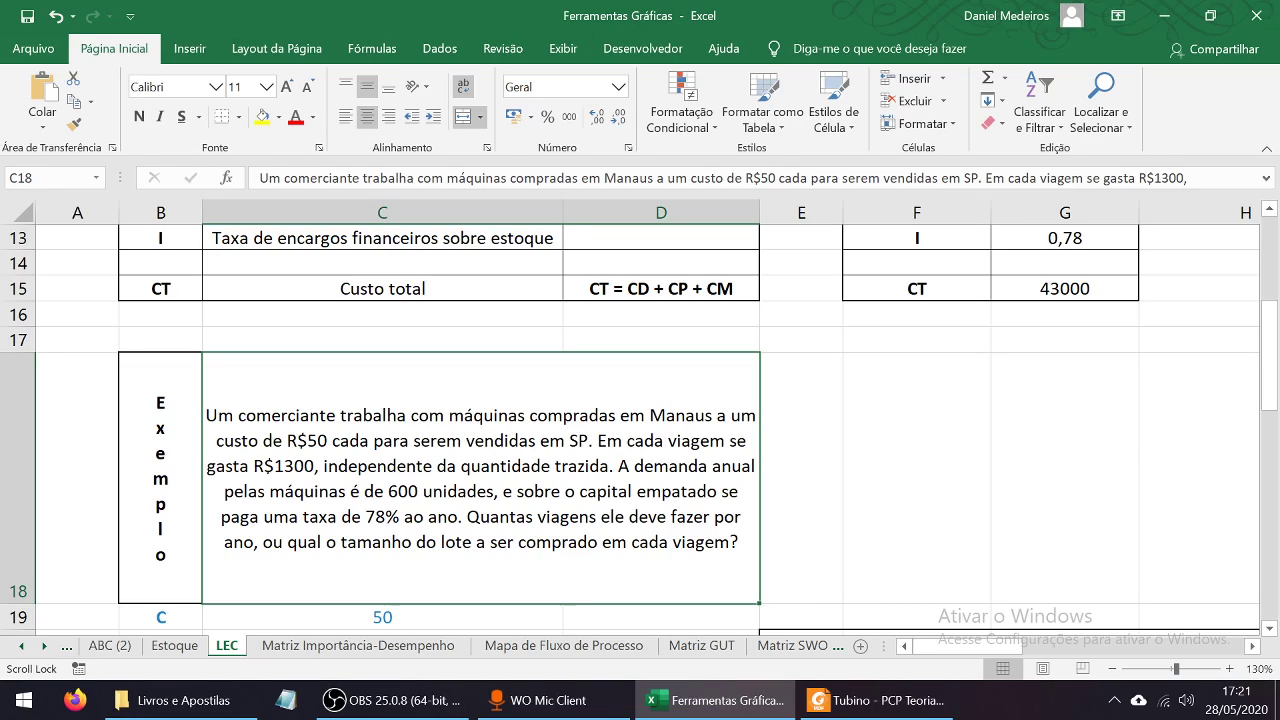
drag(161, 289, 660, 288)
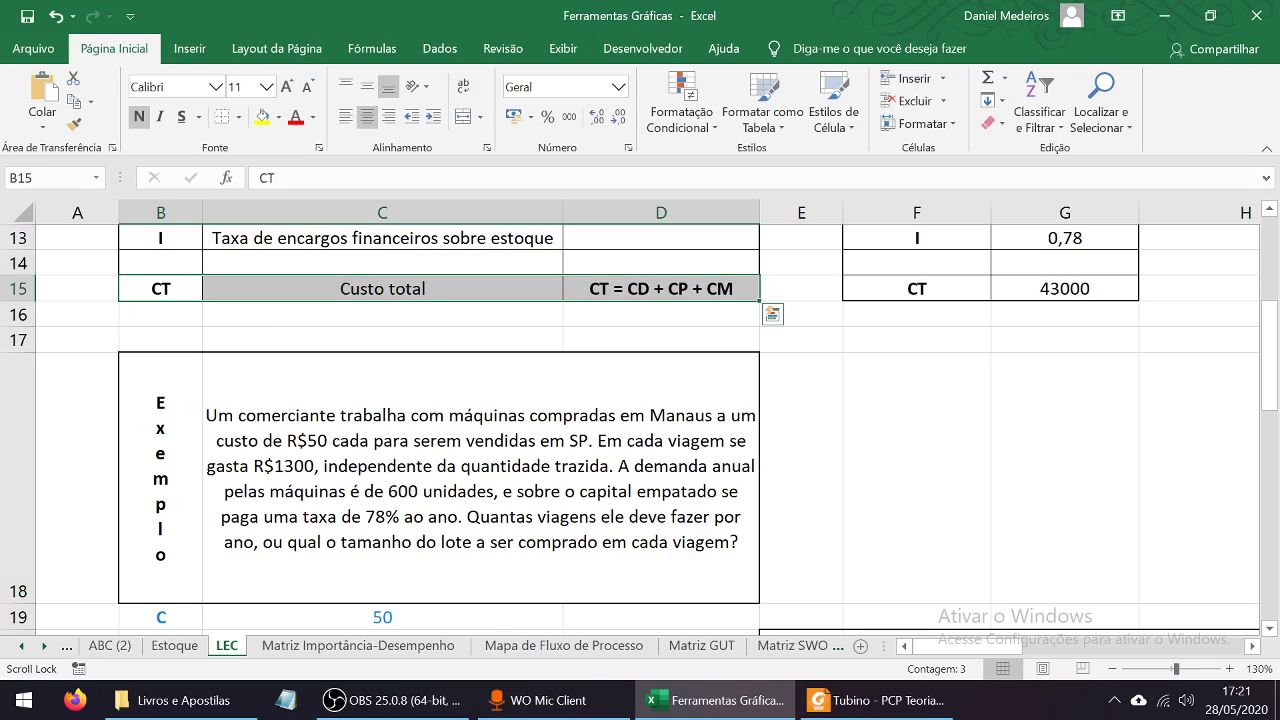
click(481, 478)
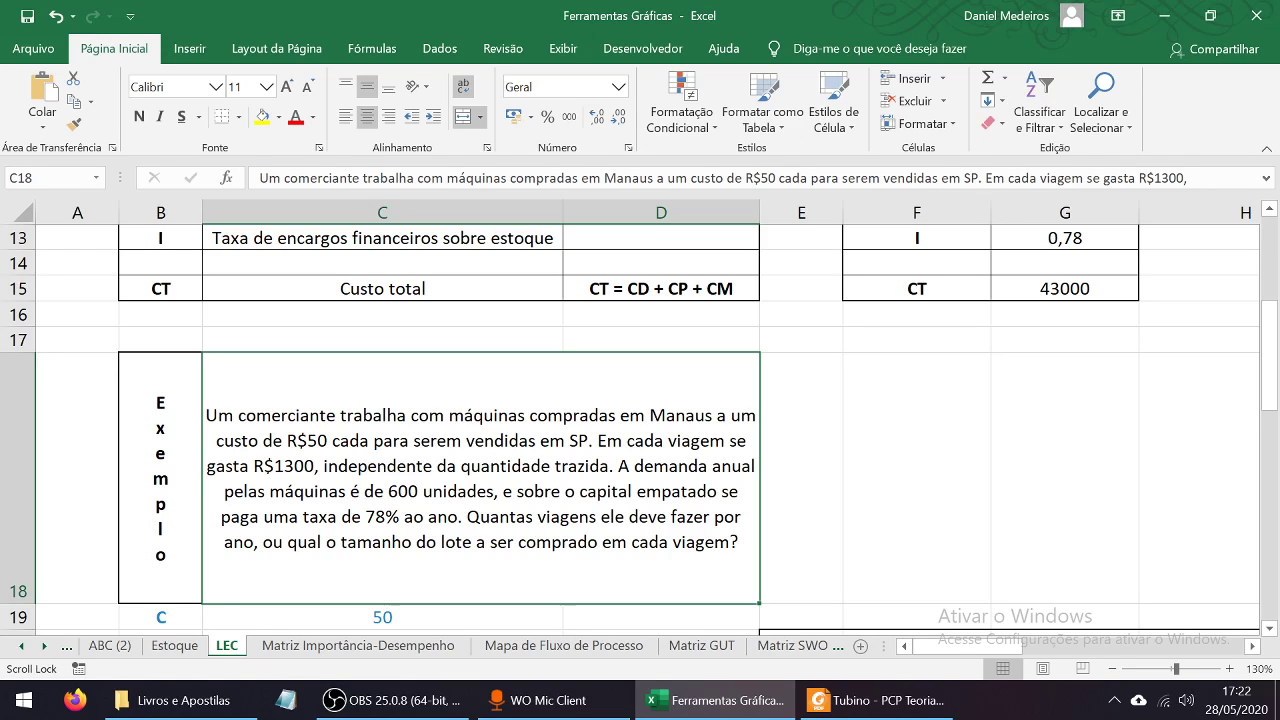
scroll(640, 430, down, 1)
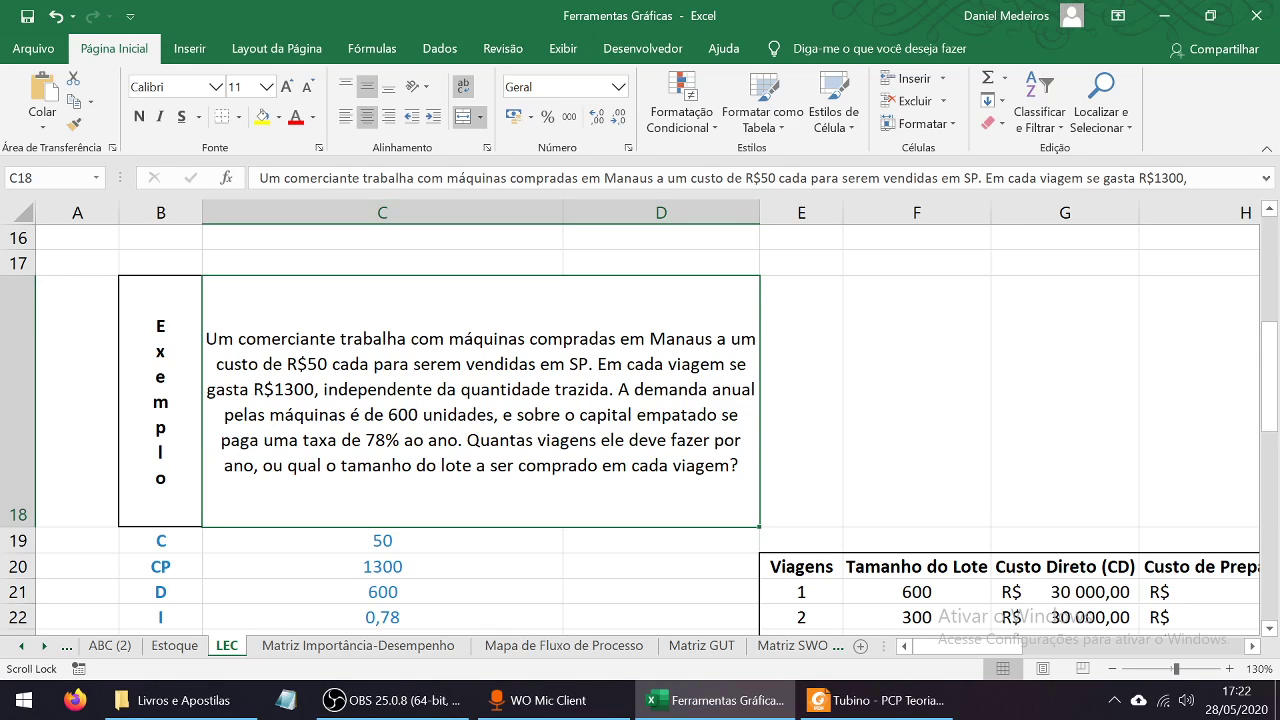
scroll(640, 430, up, 2)
scroll(640, 430, down, 1)
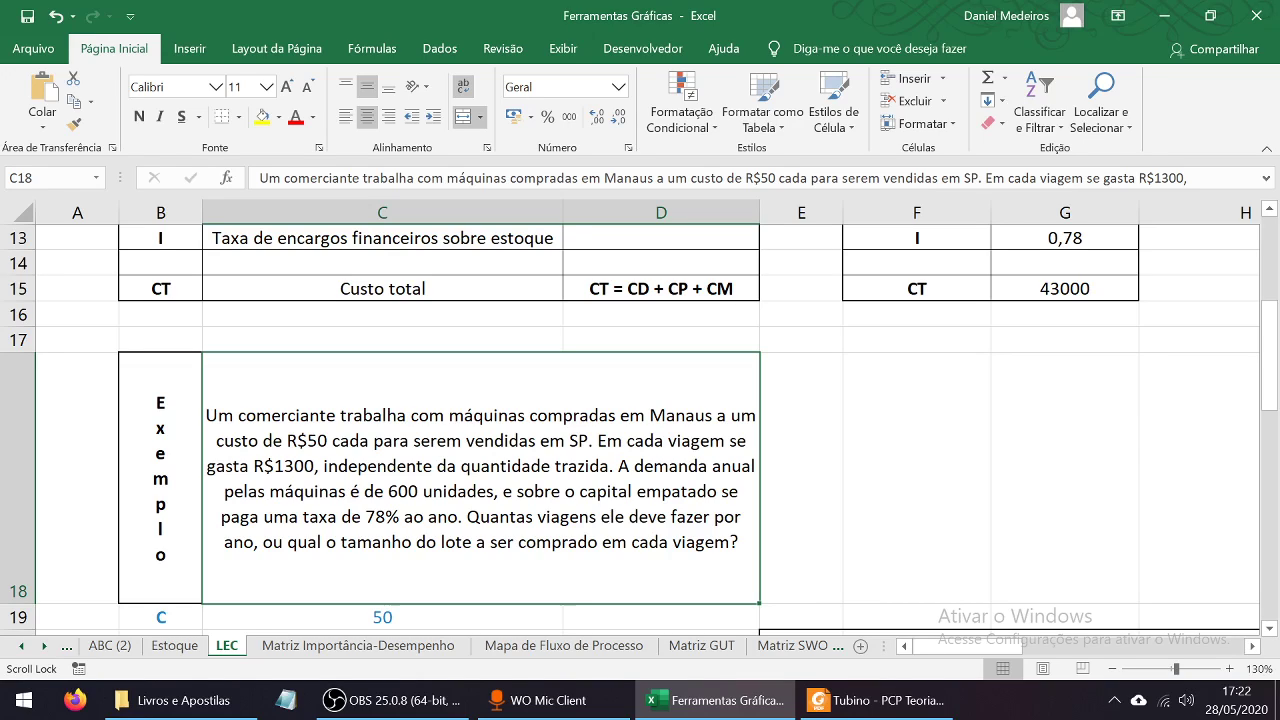
Match the unit cost (C) definition in the variables table with the example text and its C entry in row 19
scroll(640, 420, up, 4)
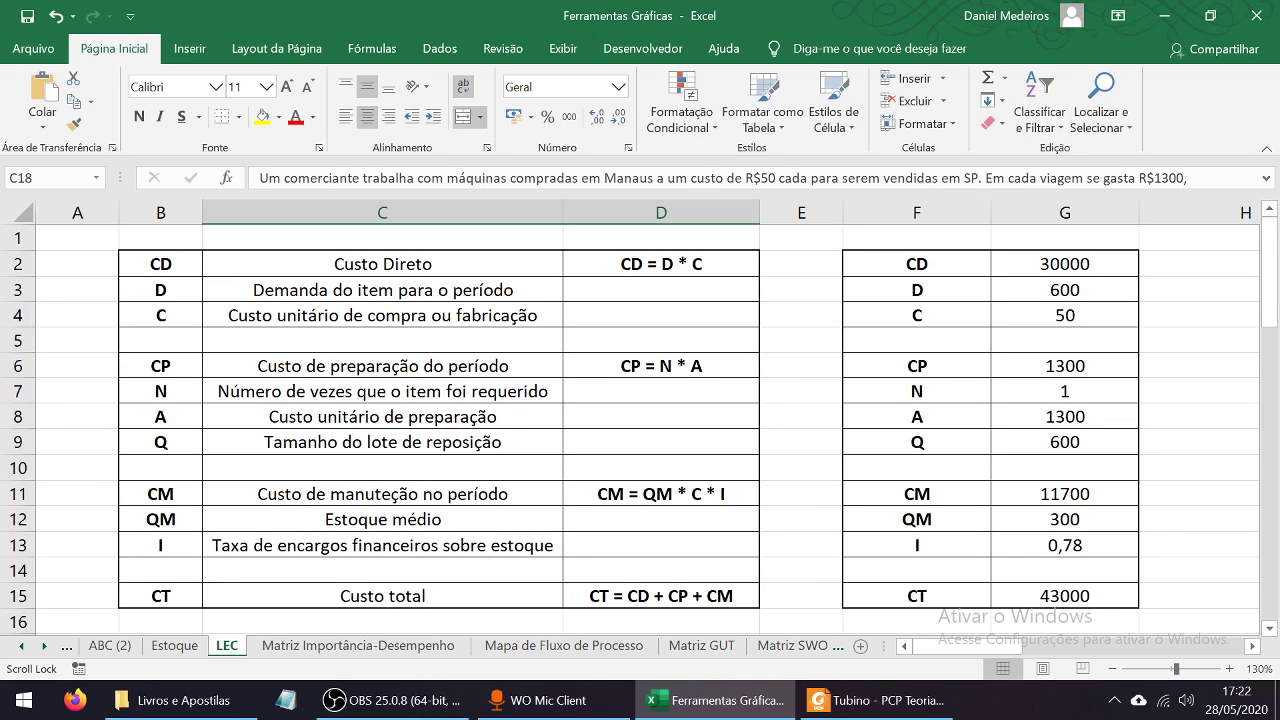
click(382, 316)
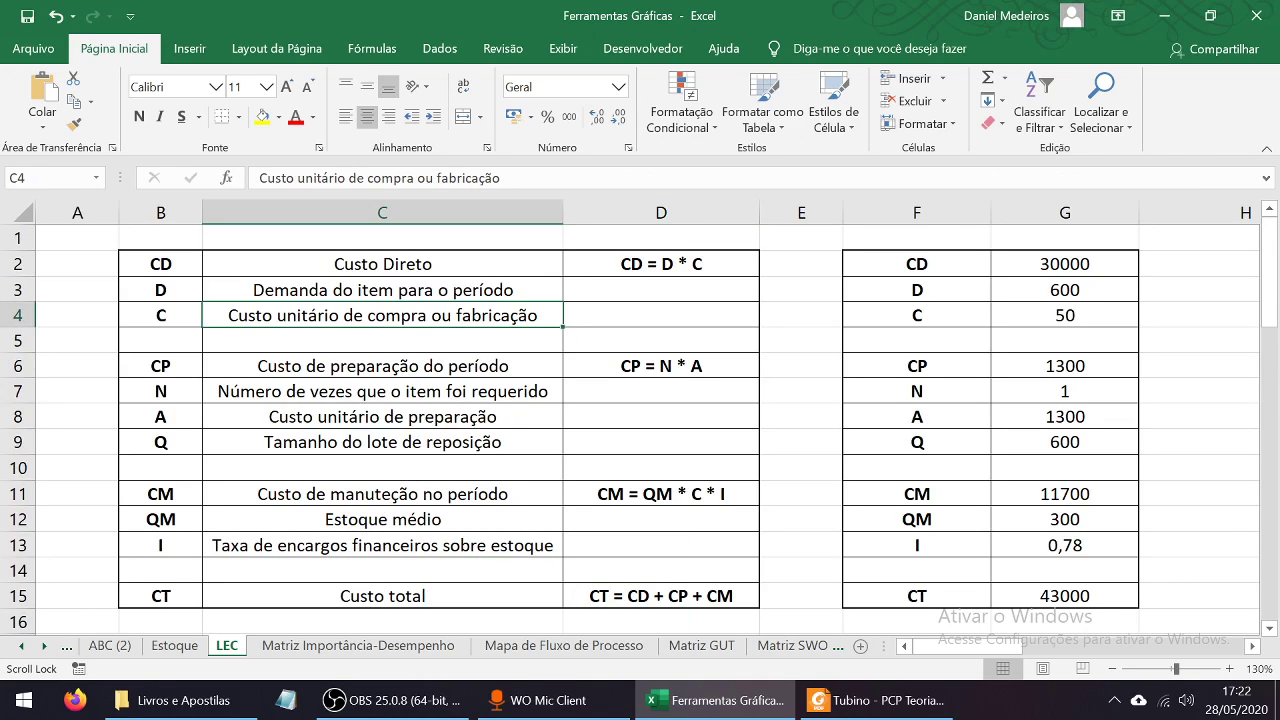
scroll(640, 420, down, 4)
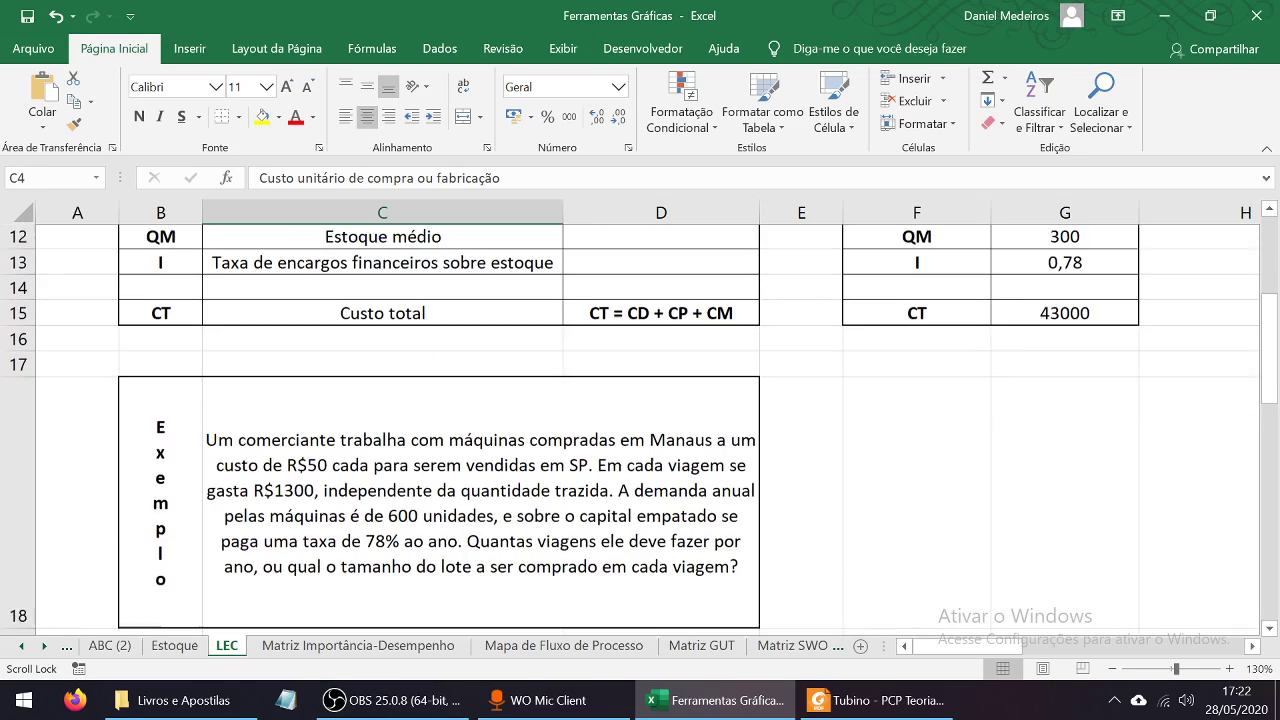
drag(161, 617, 382, 617)
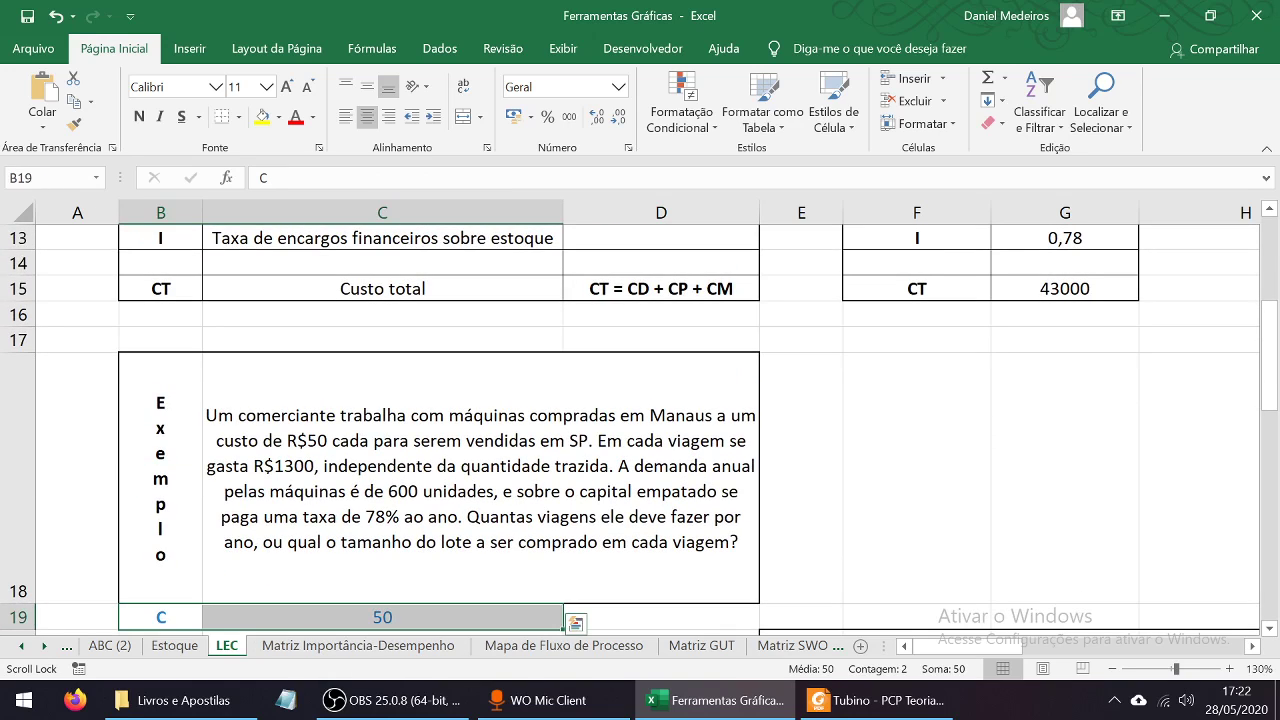
scroll(382, 617, down, 1)
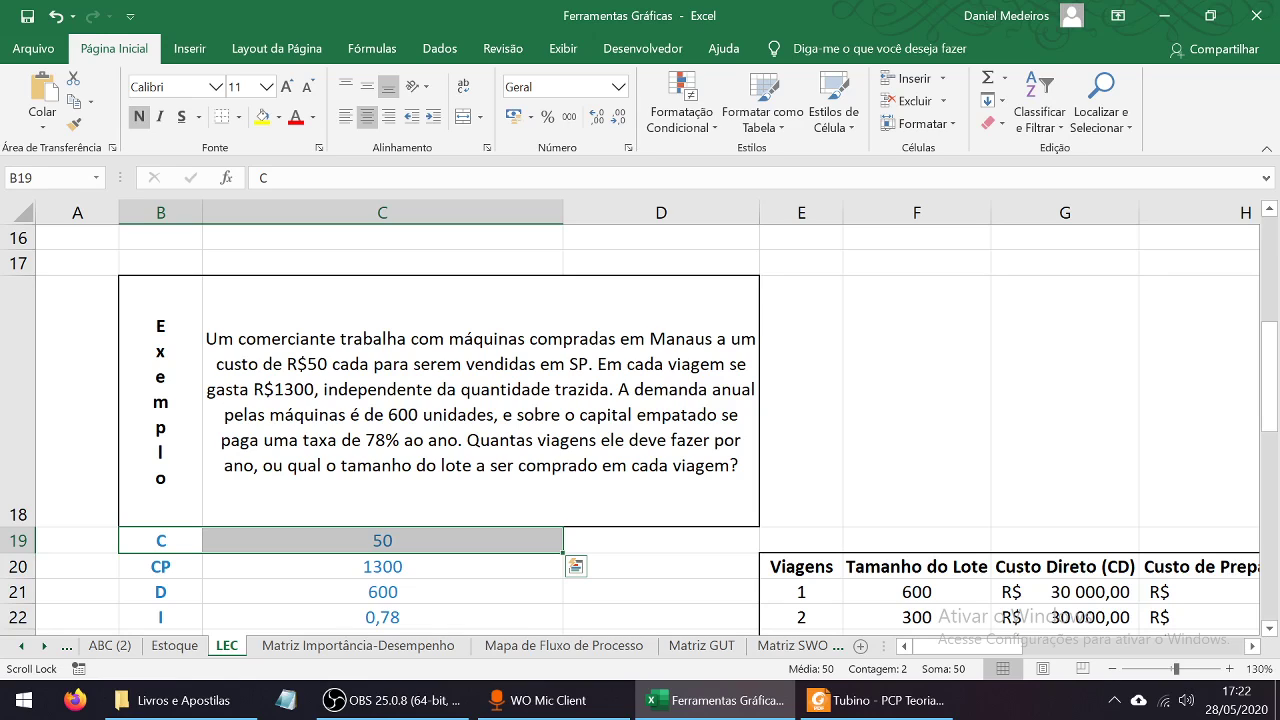
scroll(640, 430, up, 1)
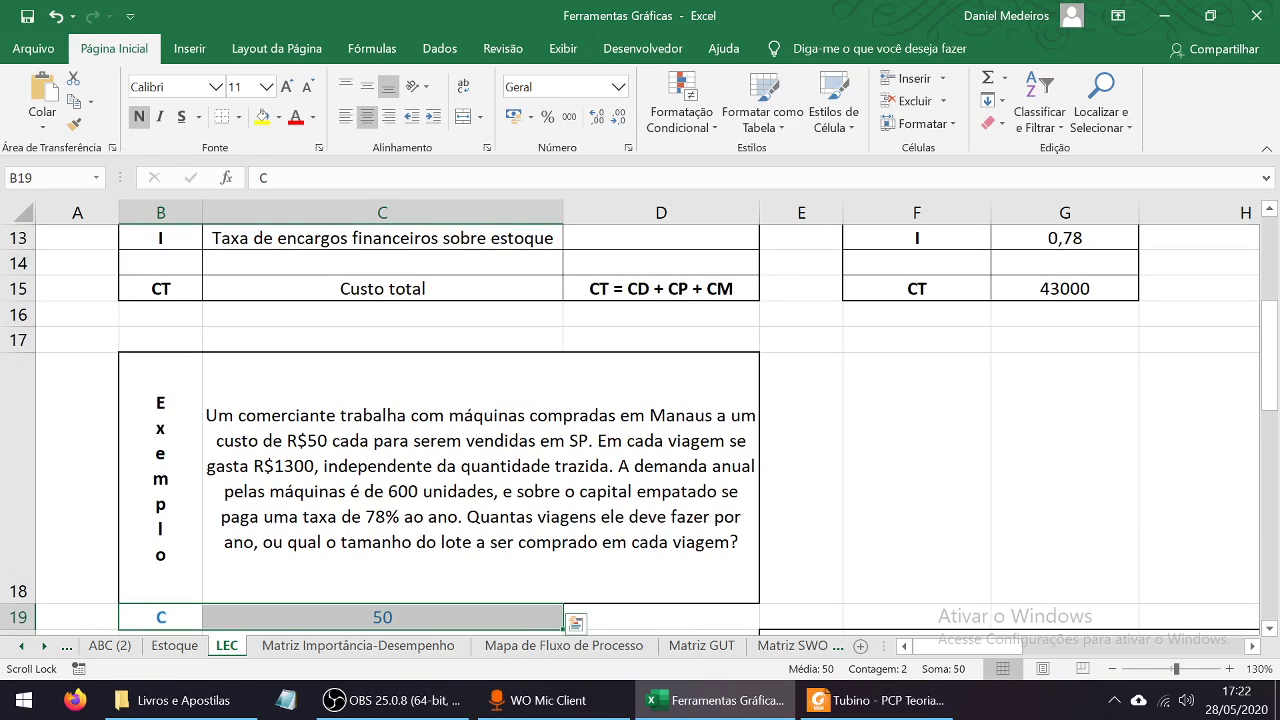
Compare the preparation cost (CP) and financial charge rate (I) definitions with the example problem and its data rows
scroll(640, 420, up, 4)
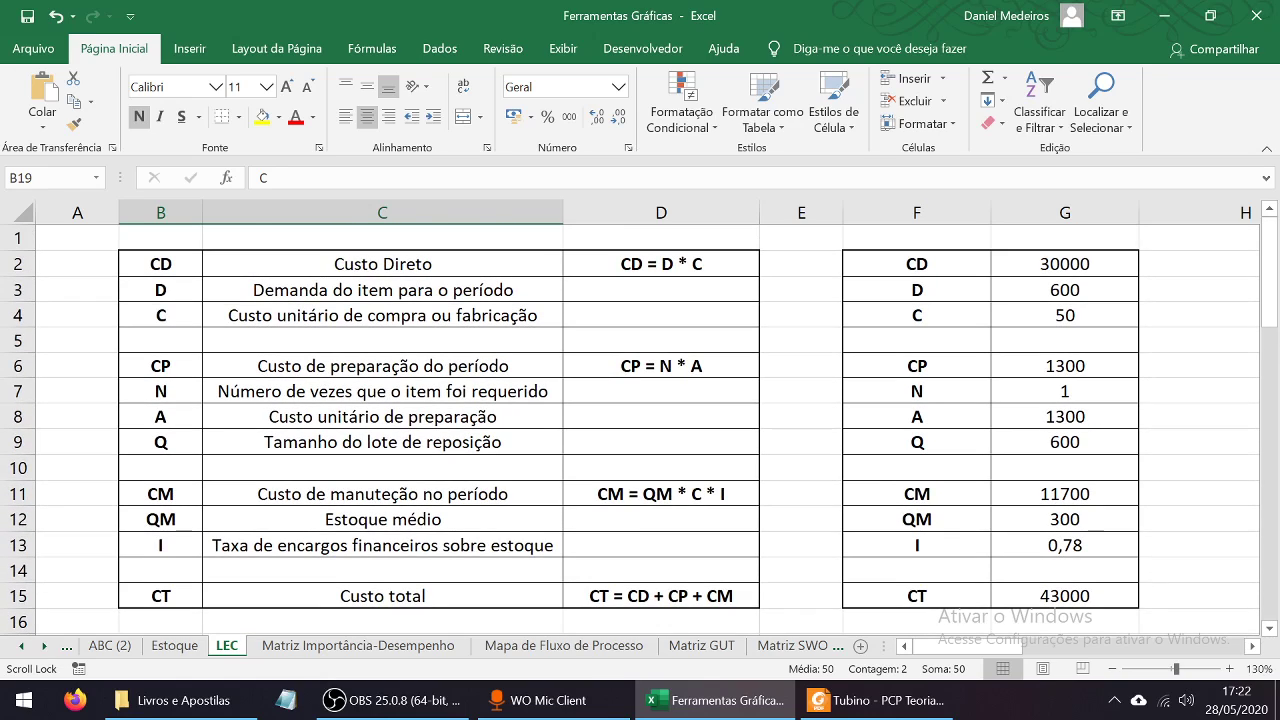
drag(161, 366, 450, 366)
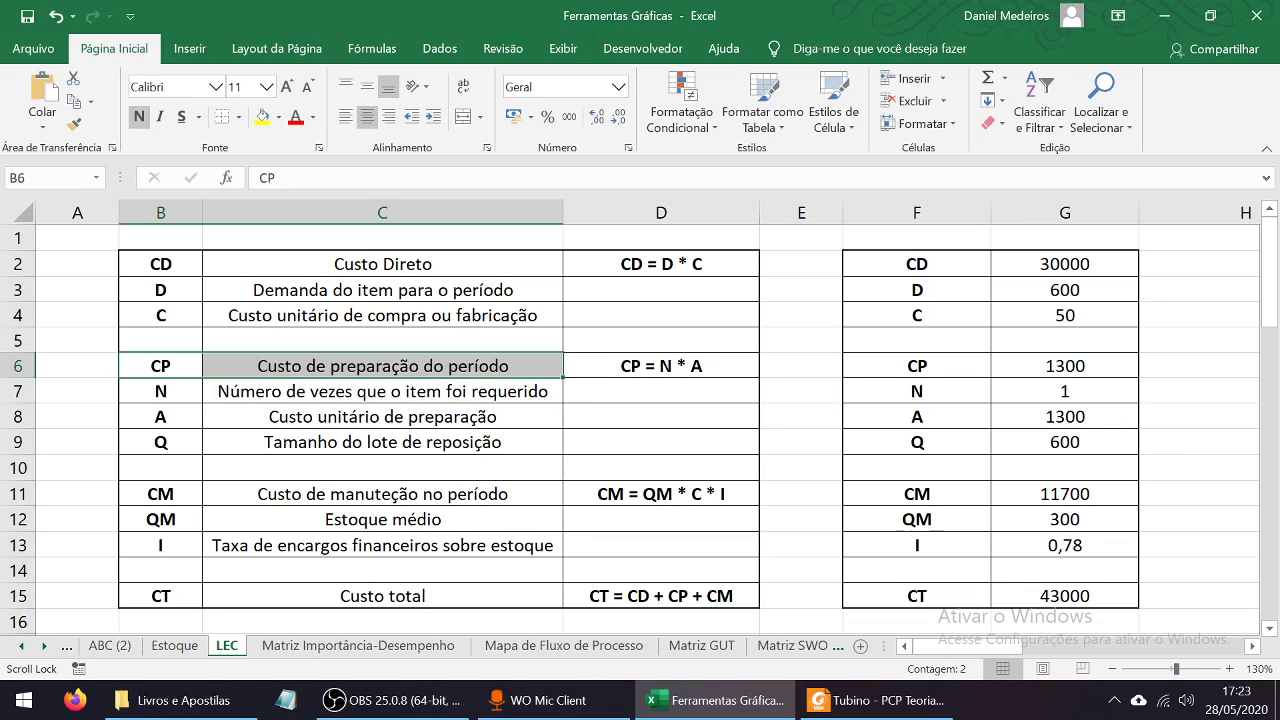
scroll(640, 430, down, 3)
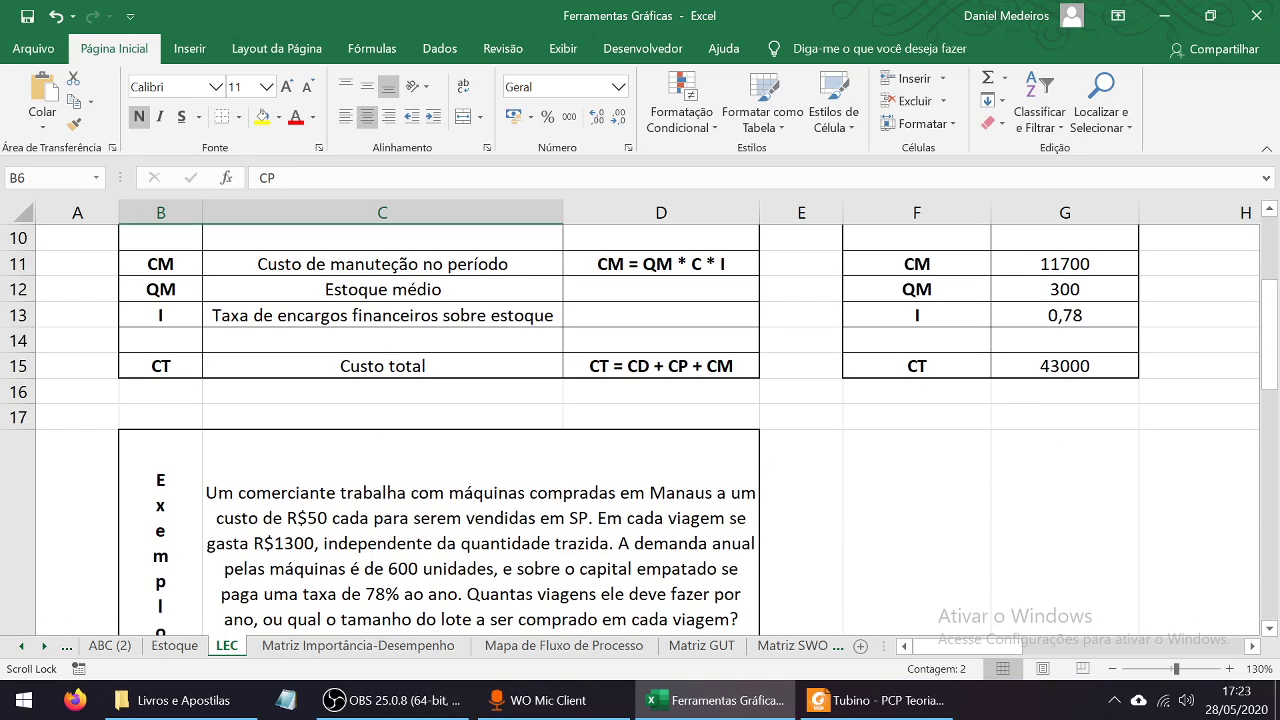
scroll(640, 430, down, 2)
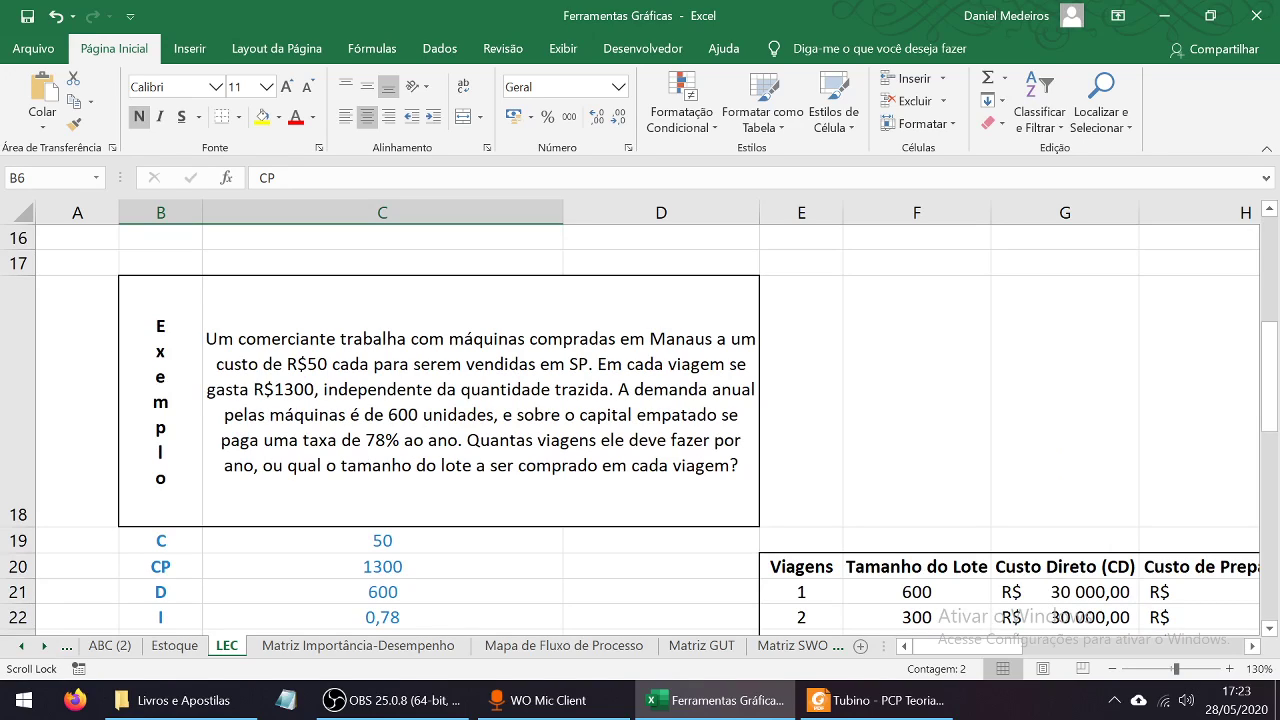
scroll(571, 309, up, 4)
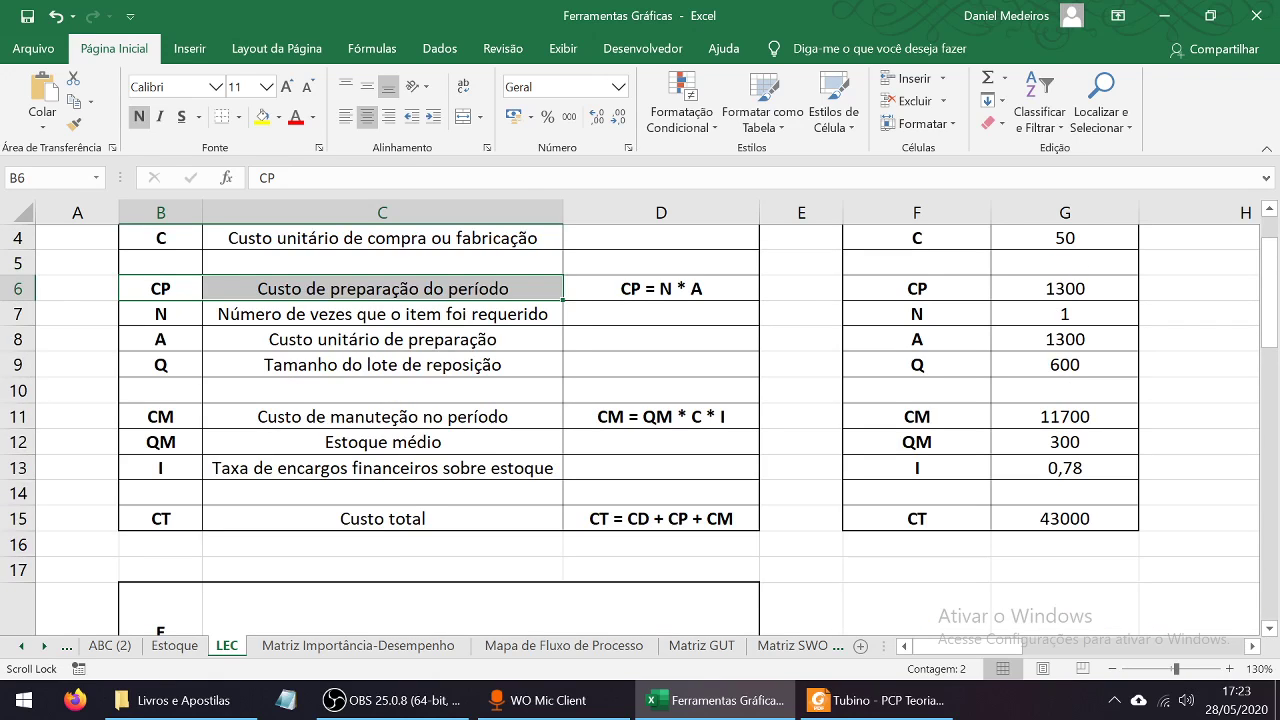
click(382, 468)
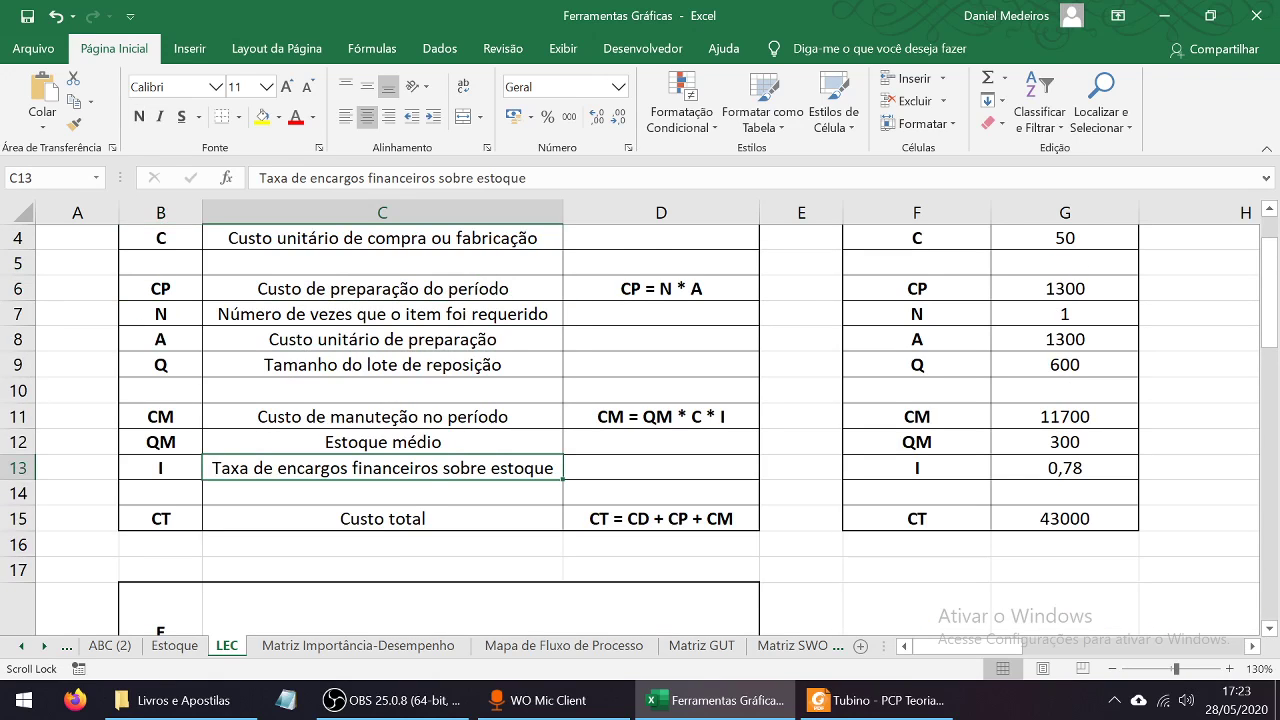
Match the input data C, CP, D and I in rows 19 to 22 with the Manaus merchant example text
scroll(640, 430, down, 5)
scroll(640, 430, up, 2)
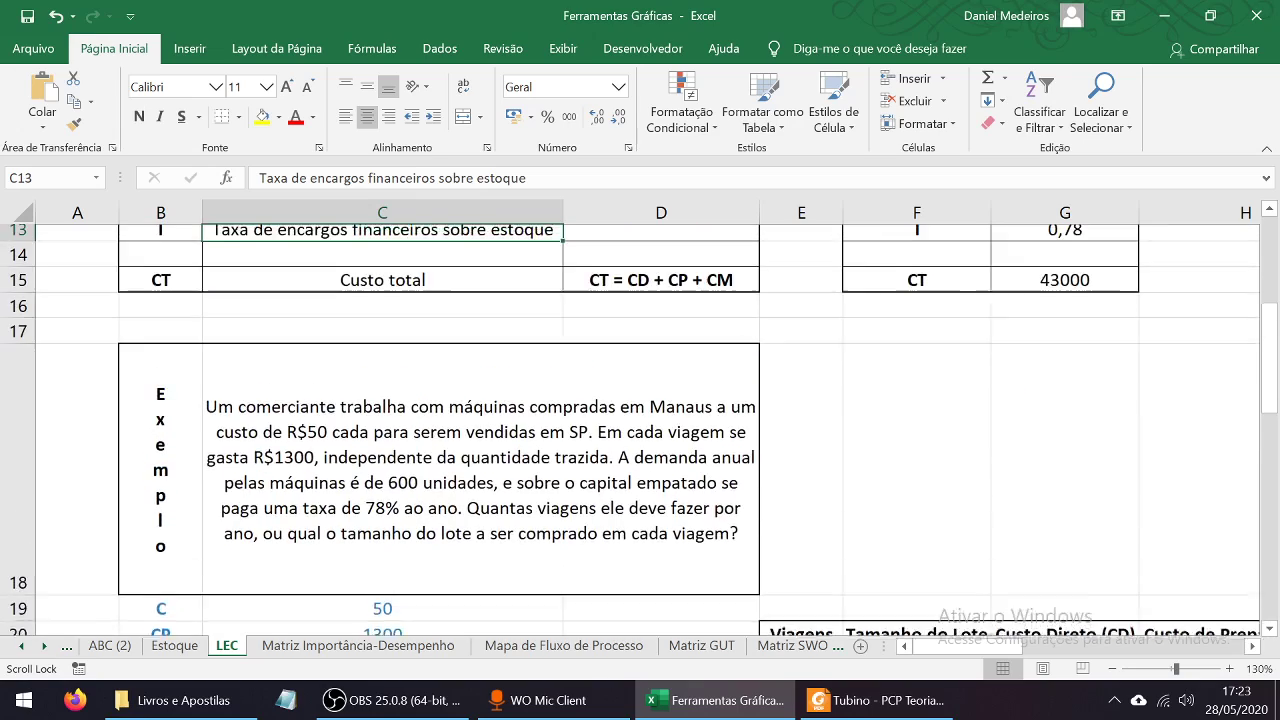
scroll(640, 430, down, 1)
drag(160, 540, 382, 617)
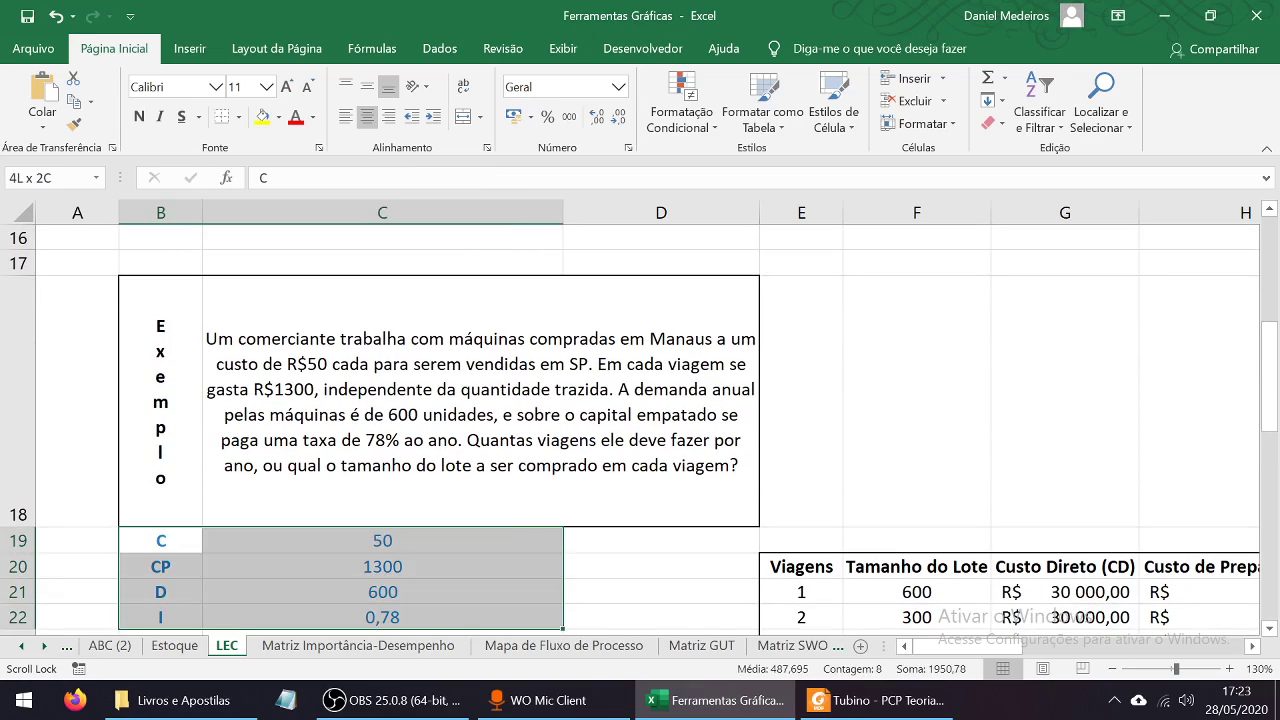
click(480, 401)
scroll(640, 430, down, 1)
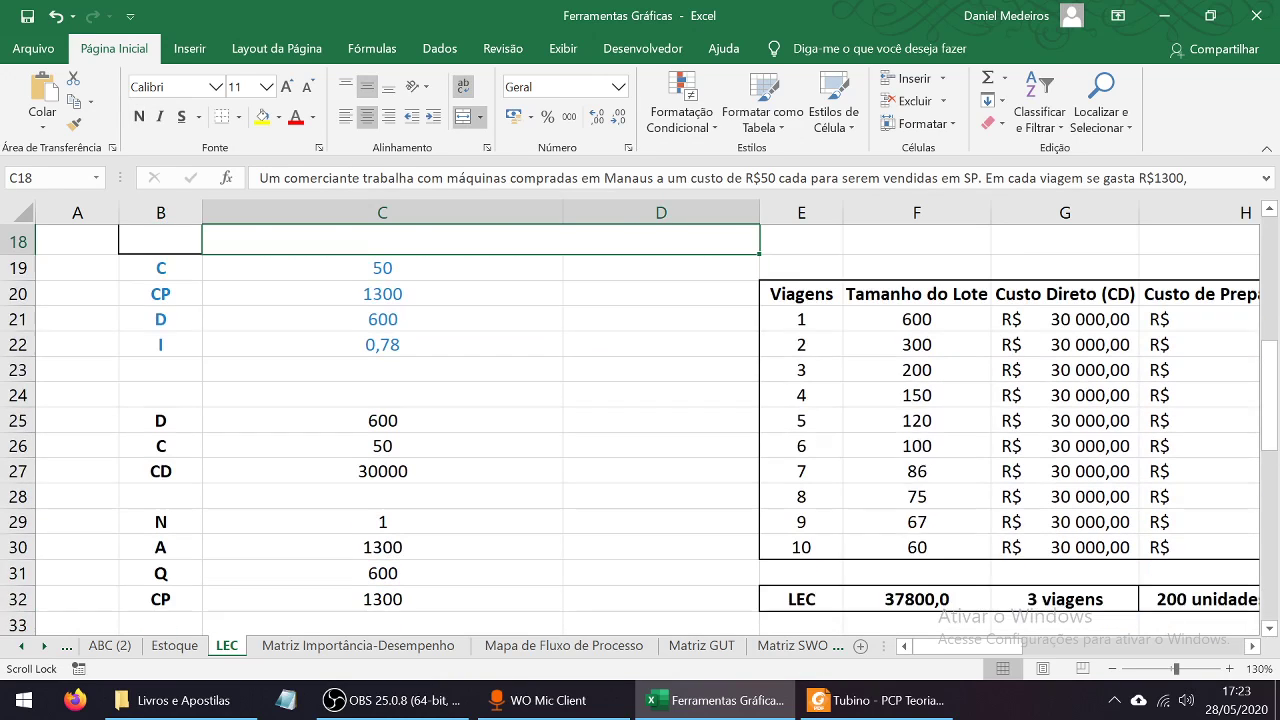
Review the direct cost (CD) variables and the formula CD = D * C in the variables table
scroll(640, 430, up, 6)
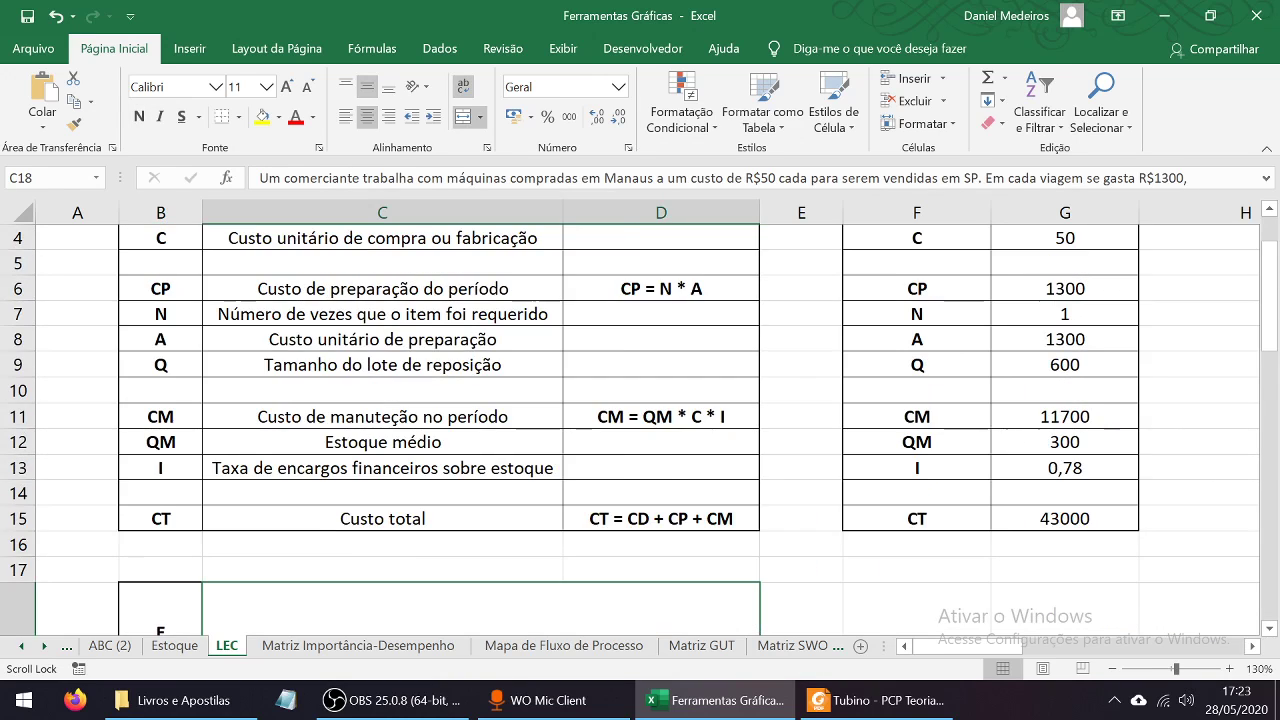
drag(160, 264, 160, 291)
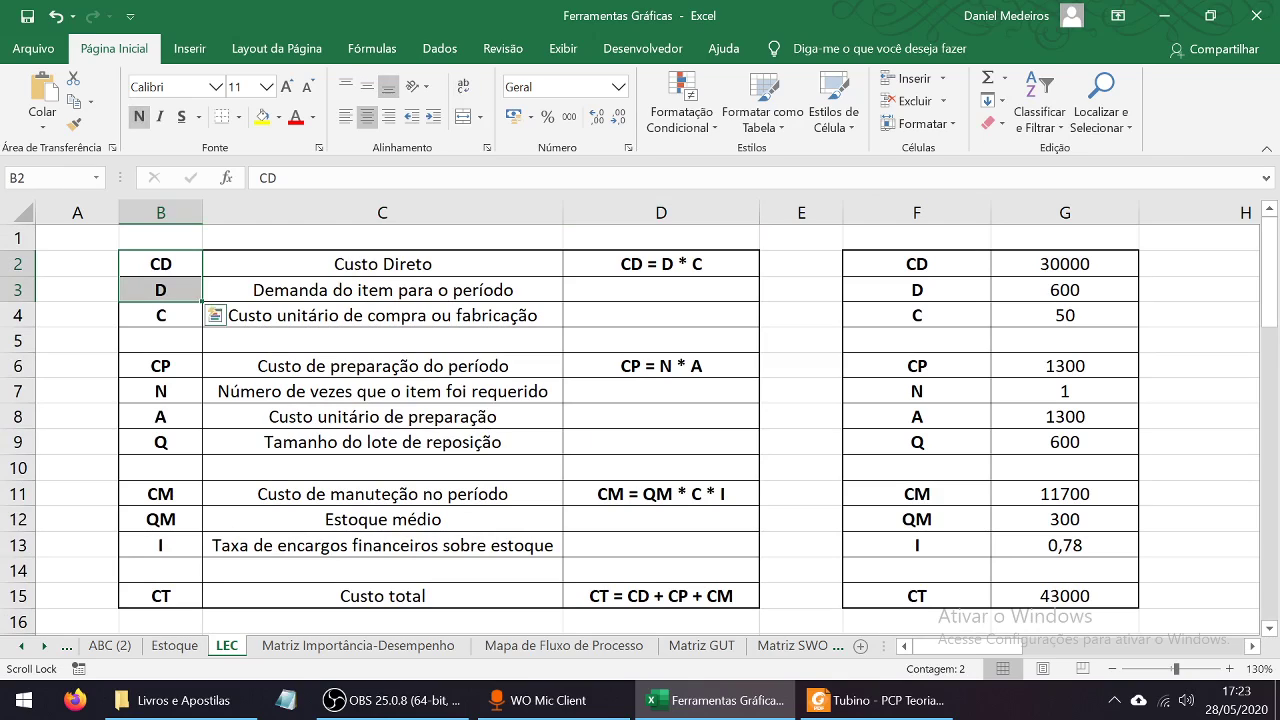
scroll(640, 430, down, 2)
scroll(640, 430, up, 2)
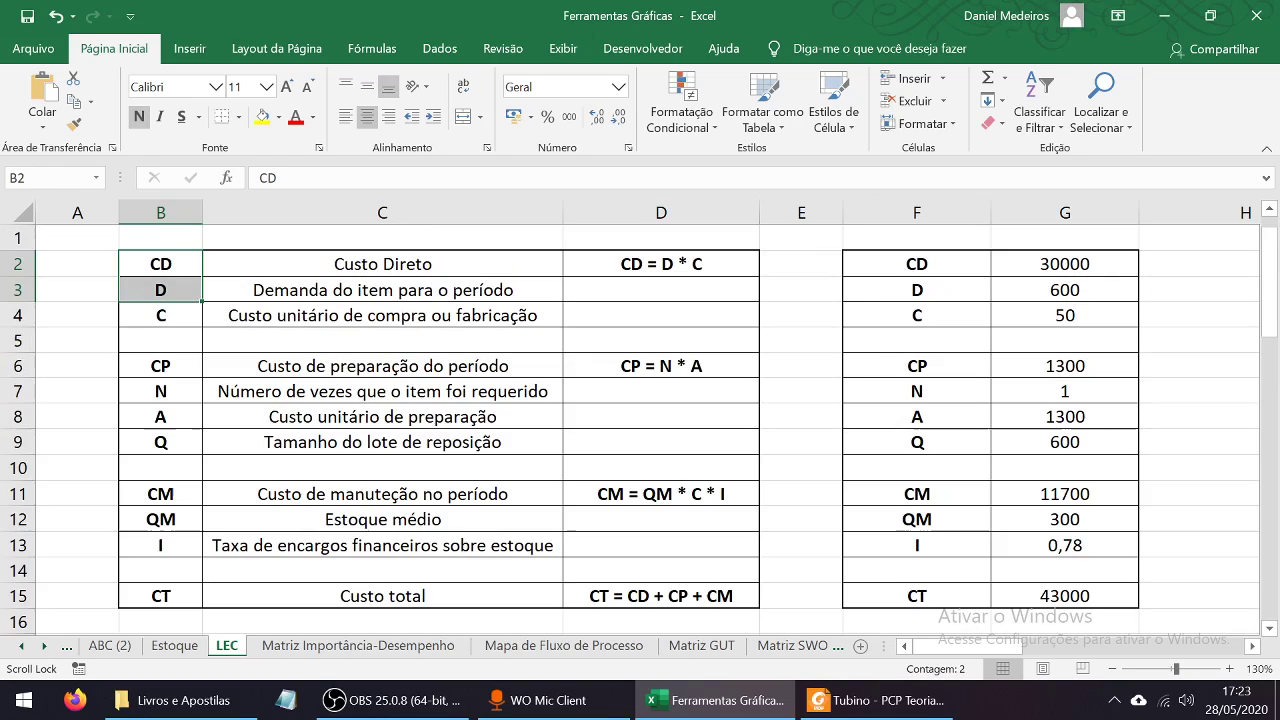
click(661, 264)
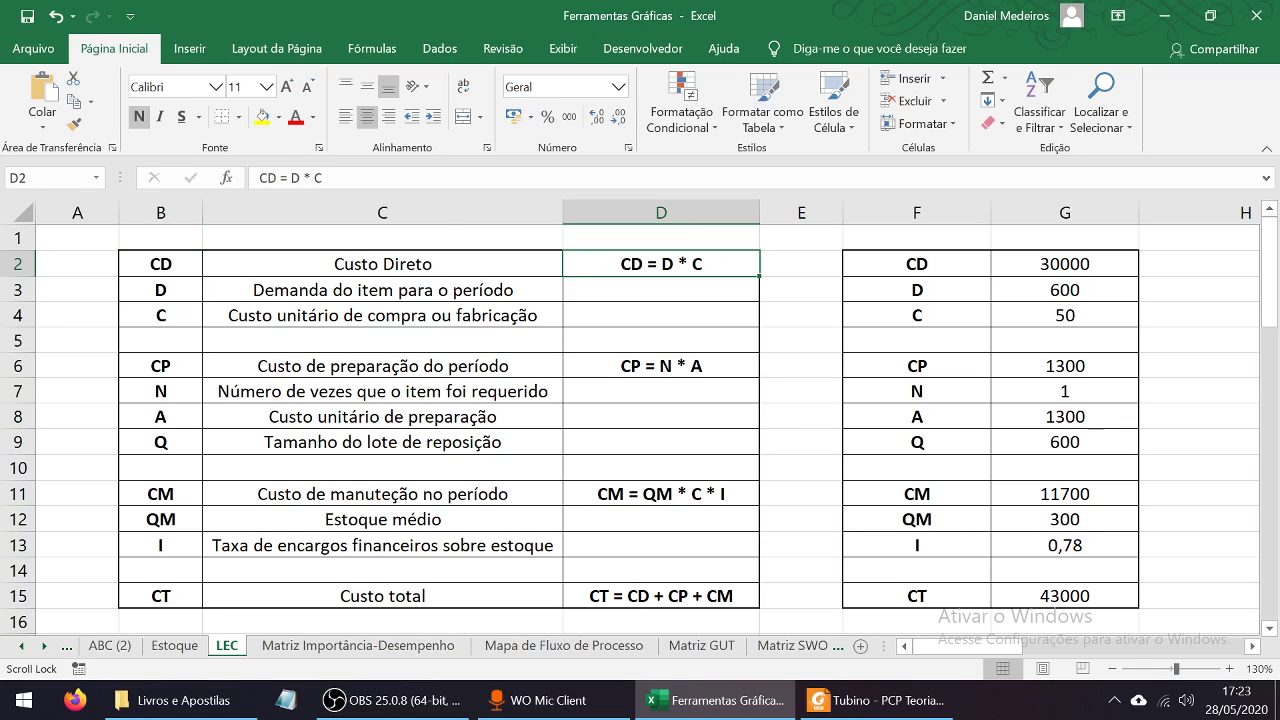
Examine the example's direct cost calculation through its D, C and CD cells in rows 25 to 27
scroll(640, 430, down, 6)
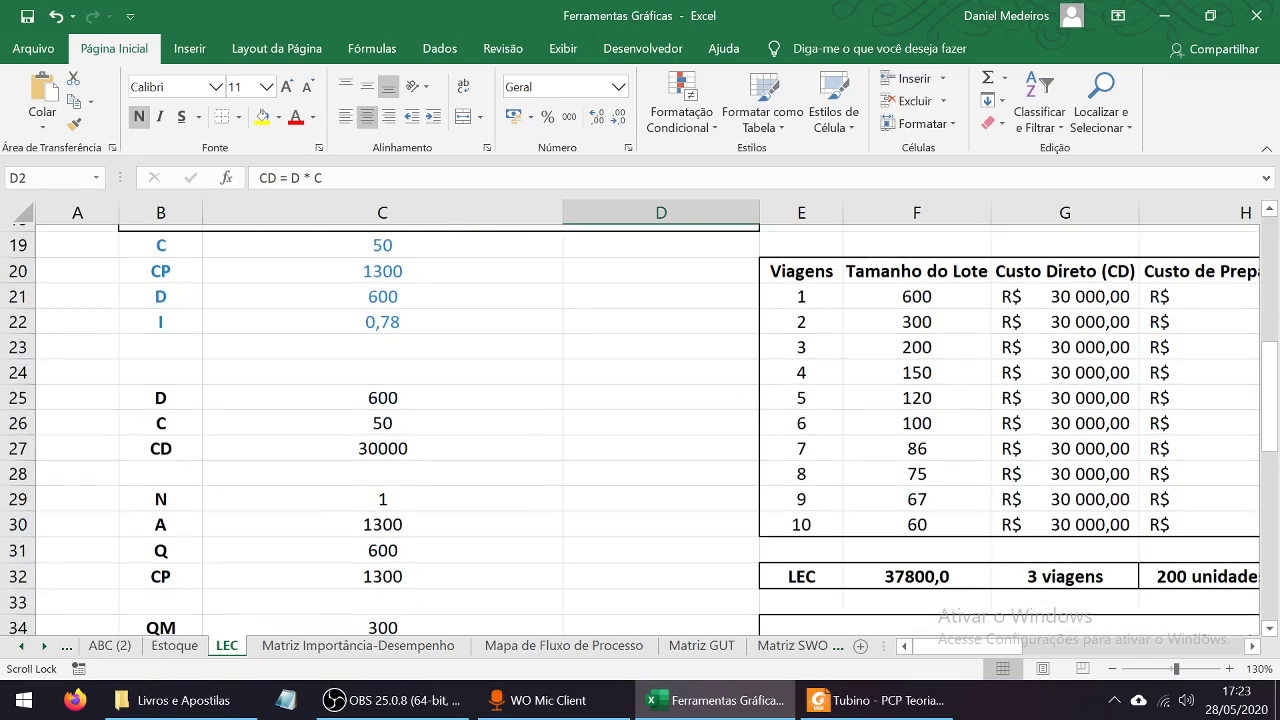
scroll(640, 430, up, 1)
scroll(640, 430, up, 1)
scroll(640, 430, down, 1)
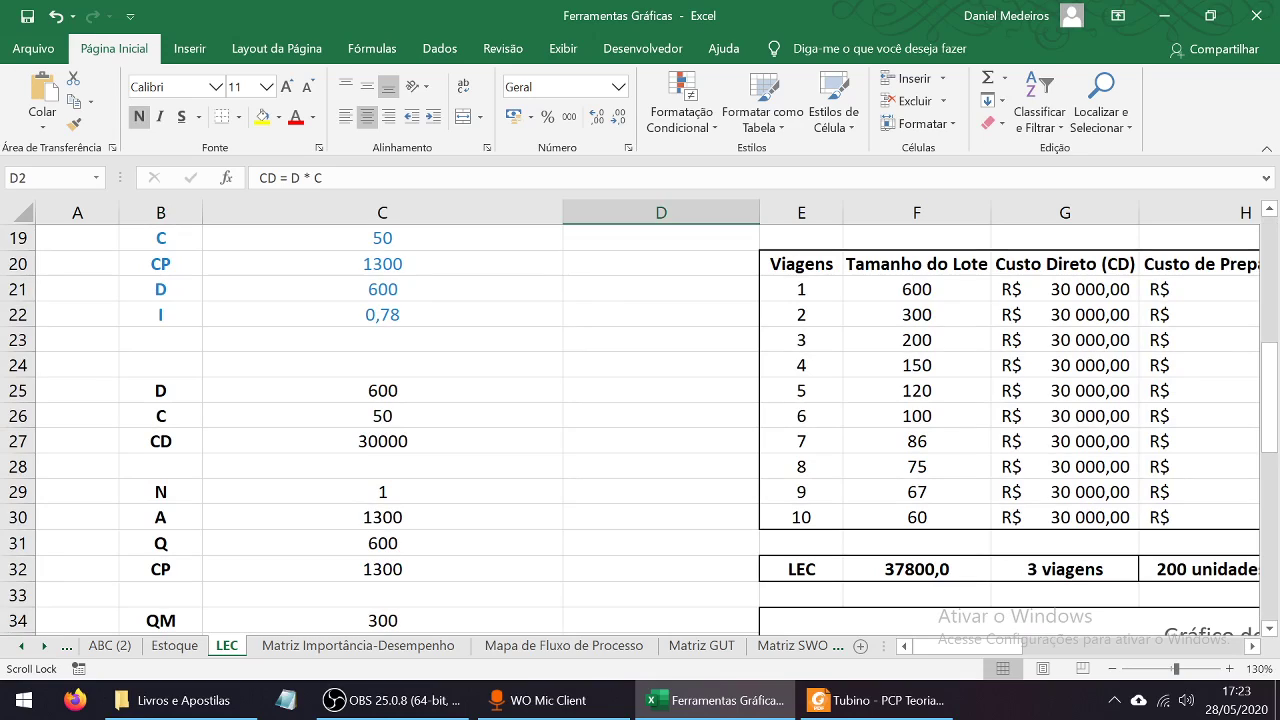
click(382, 391)
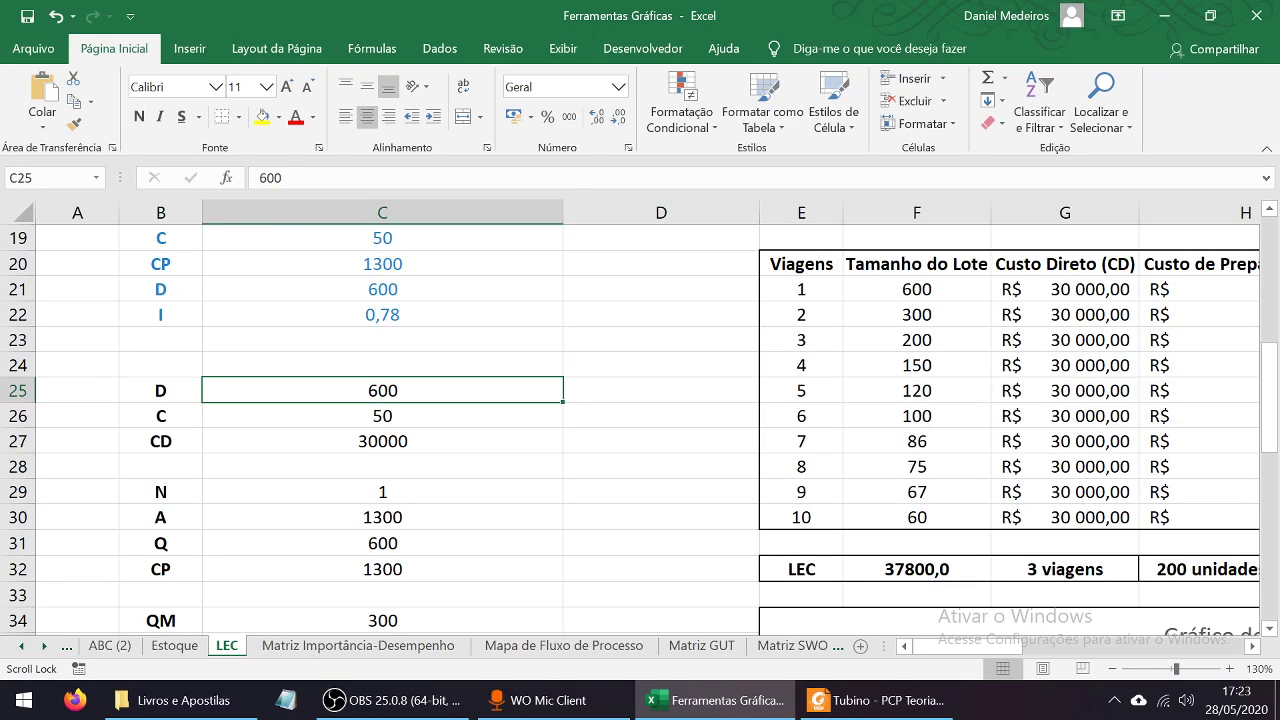
click(382, 416)
click(382, 441)
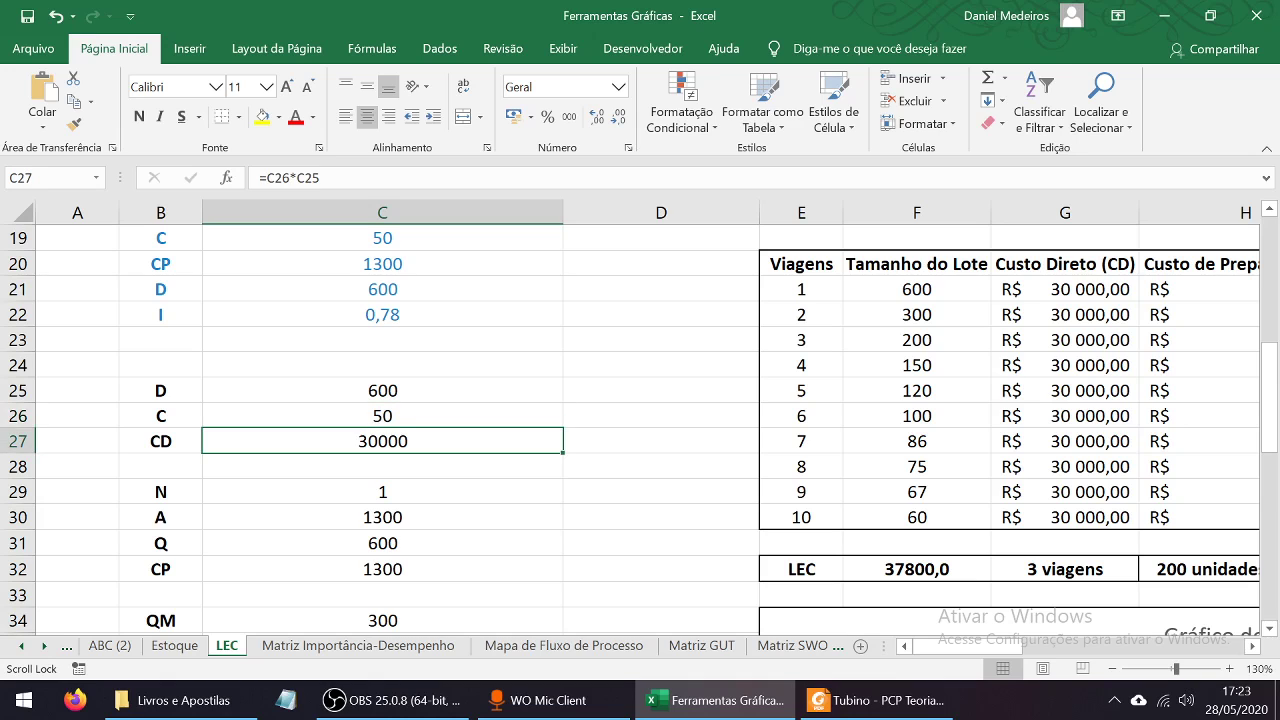
Compare the preparation cost (CP) definition and formula with the example's CP calculation in rows 29 to 32
scroll(640, 430, up, 5)
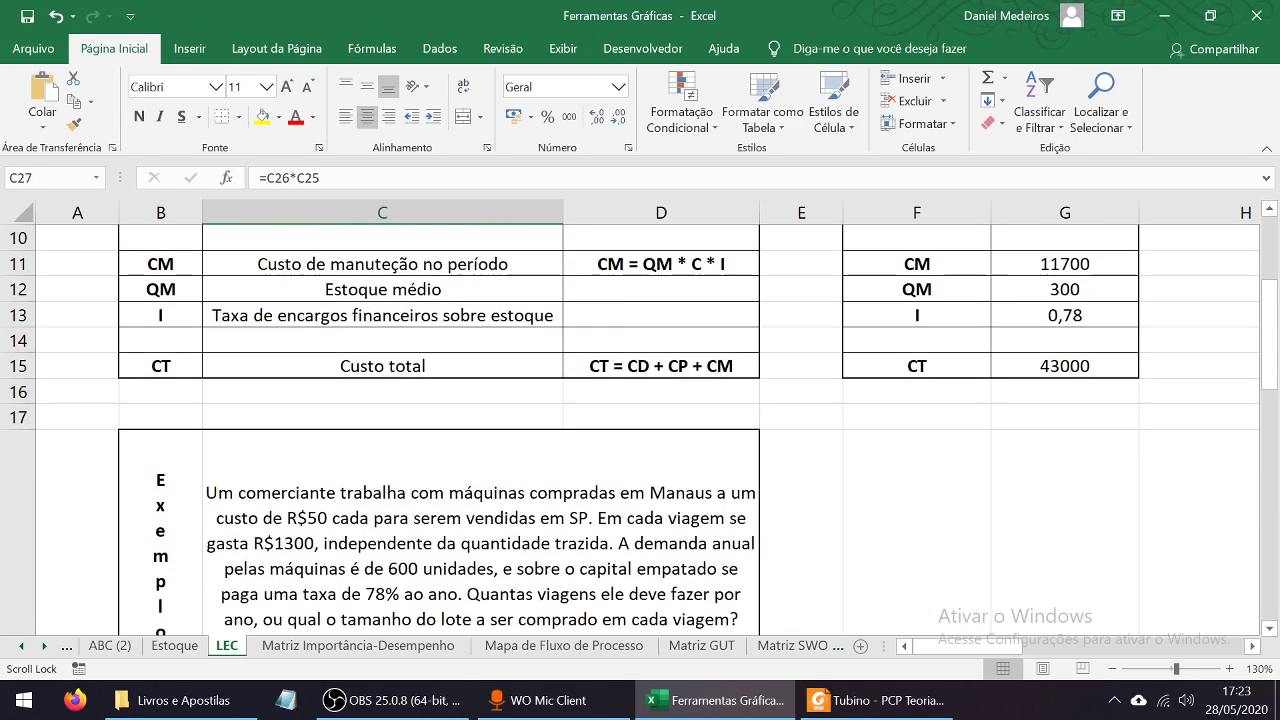
click(161, 289)
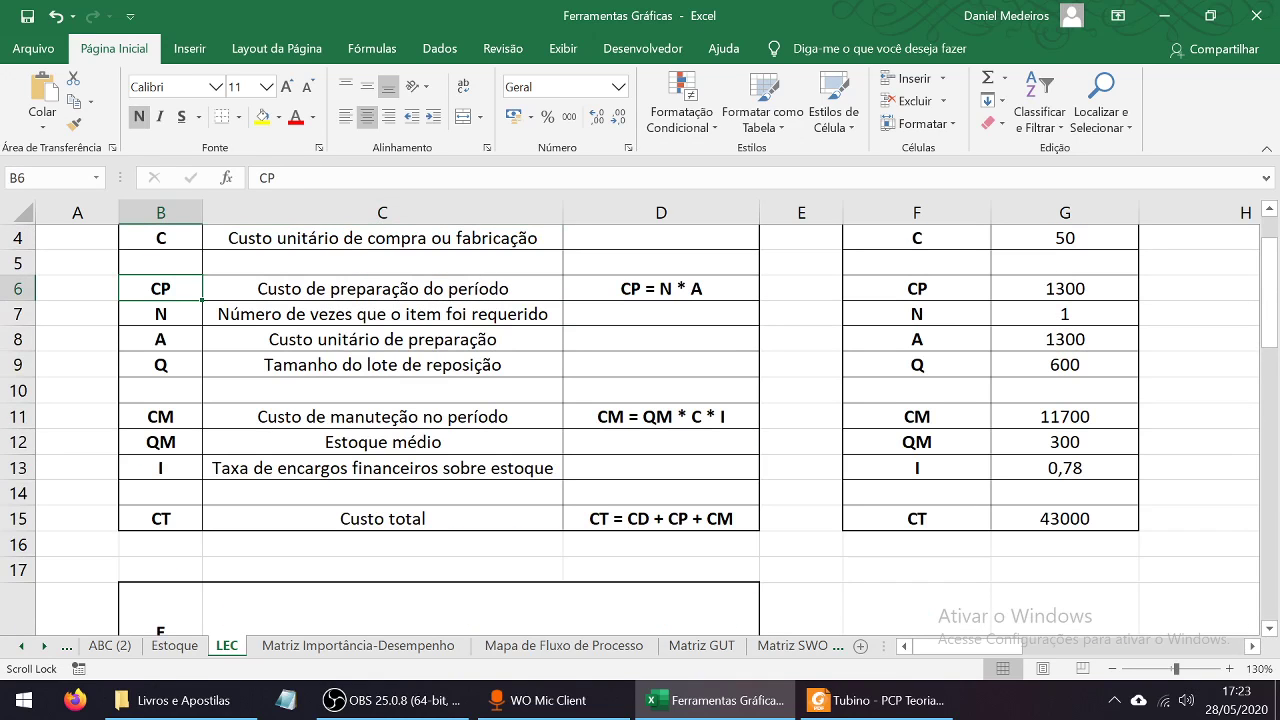
scroll(640, 430, down, 6)
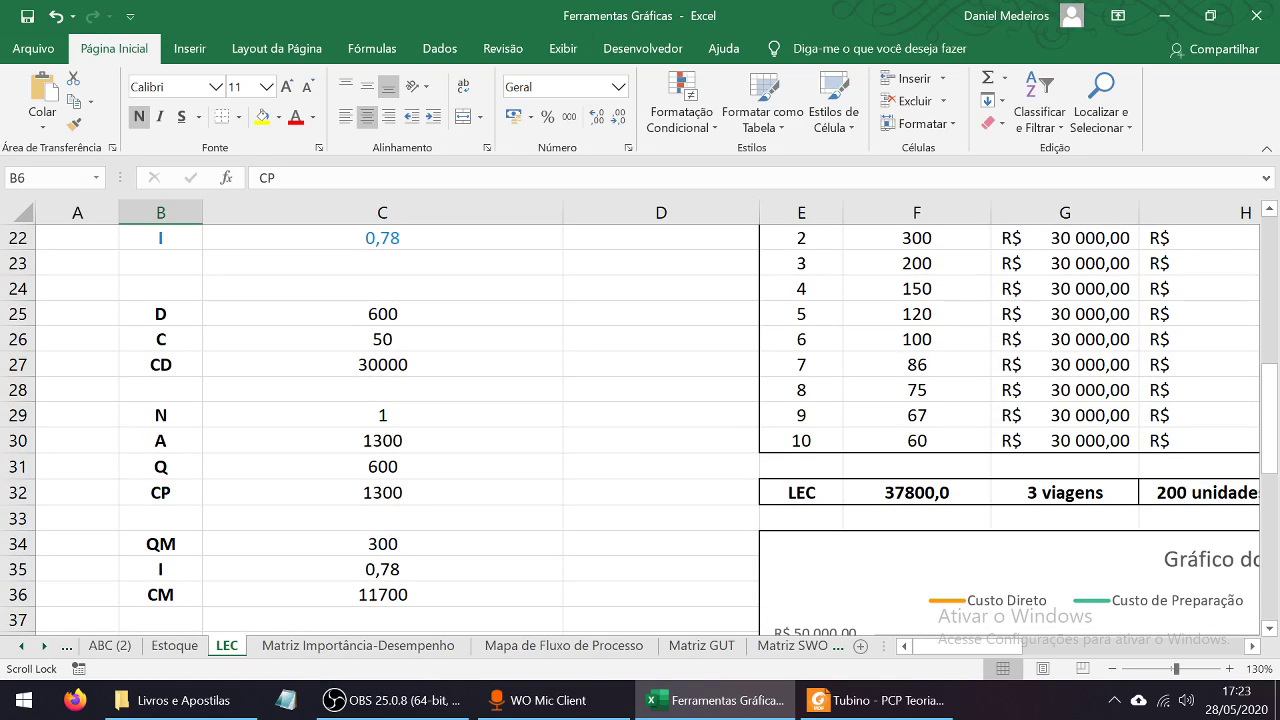
scroll(640, 430, up, 1)
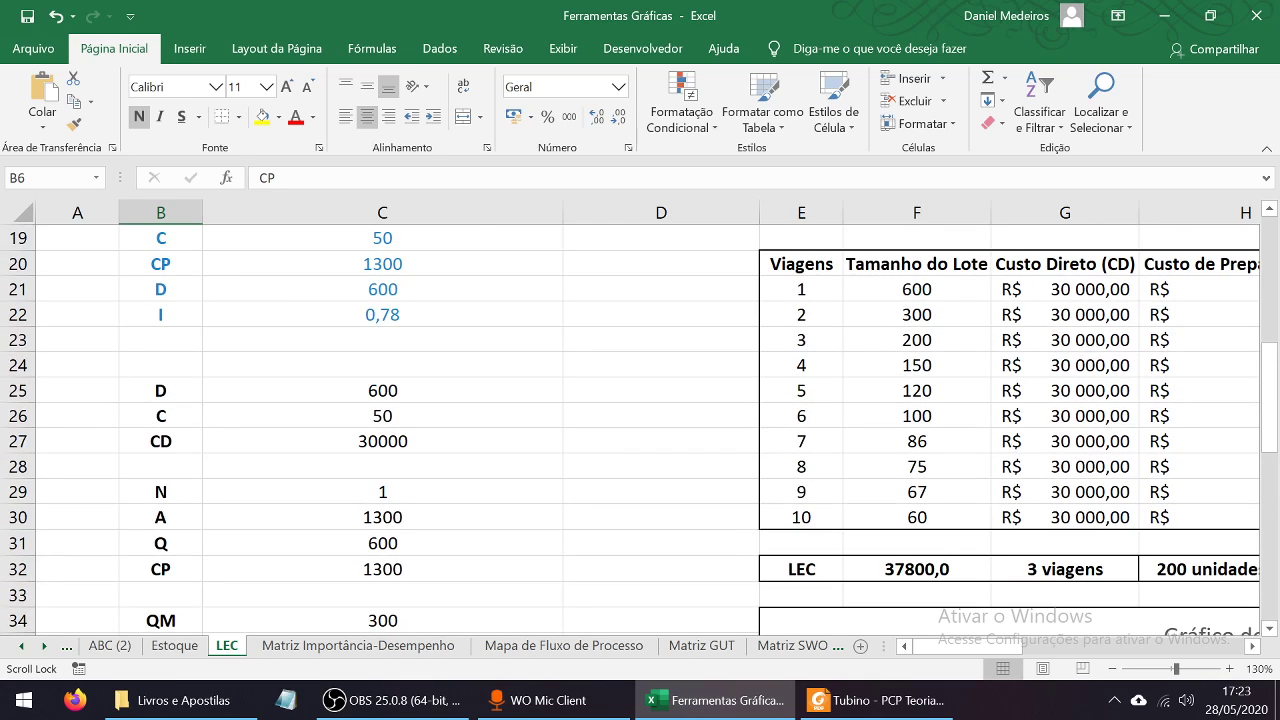
drag(161, 569, 383, 569)
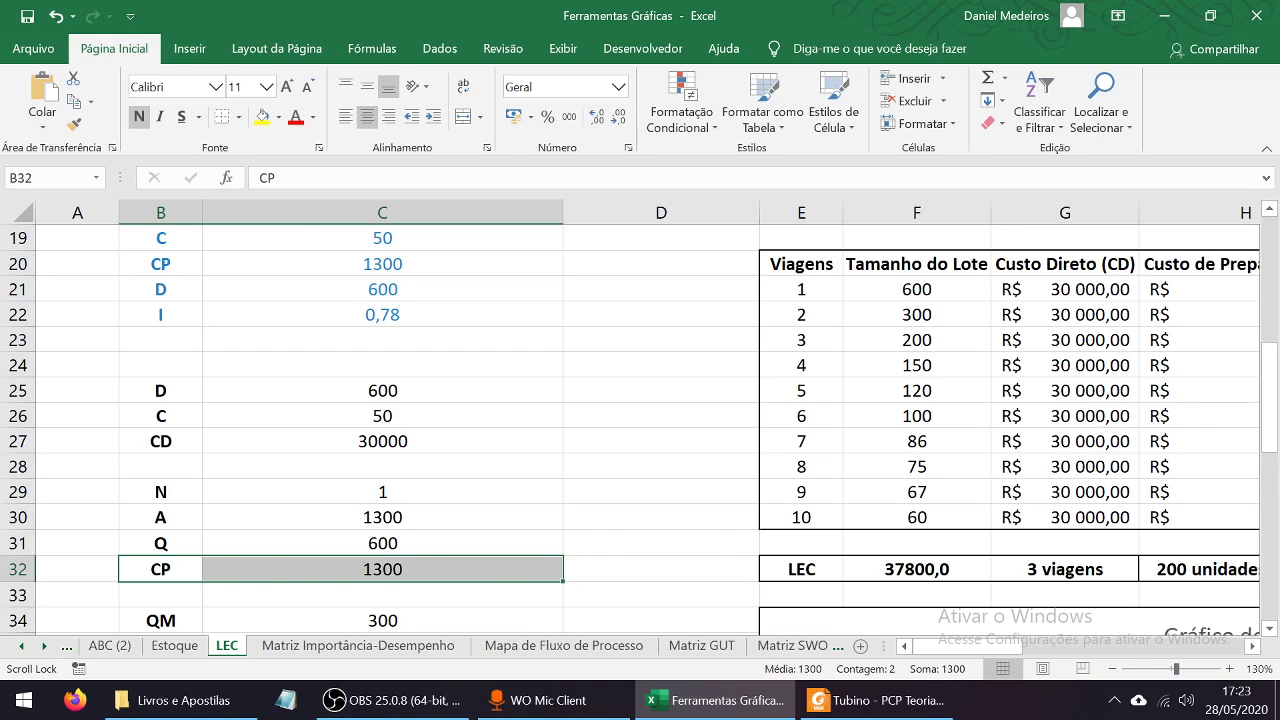
Review the maintenance cost factors QM, C and I, consult the maintenance cost section of the Foxit Reader PDF, and return to the Excel sheet
scroll(640, 430, up, 6)
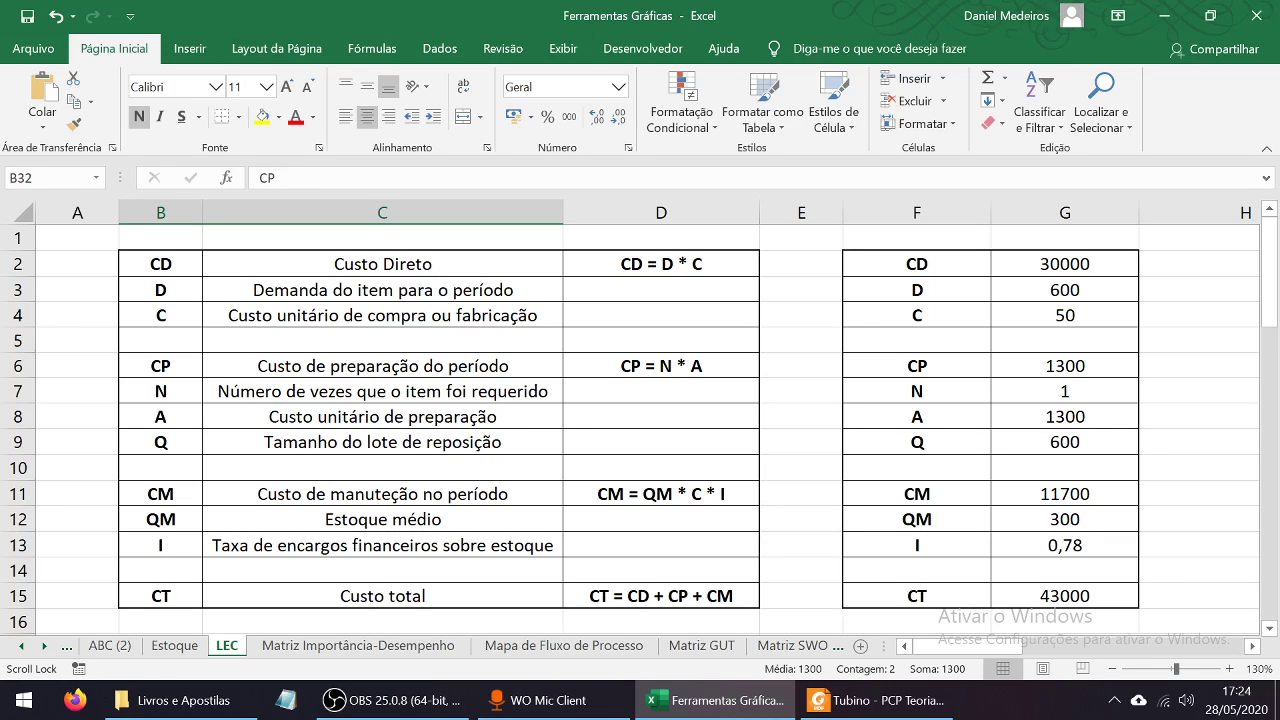
click(382, 520)
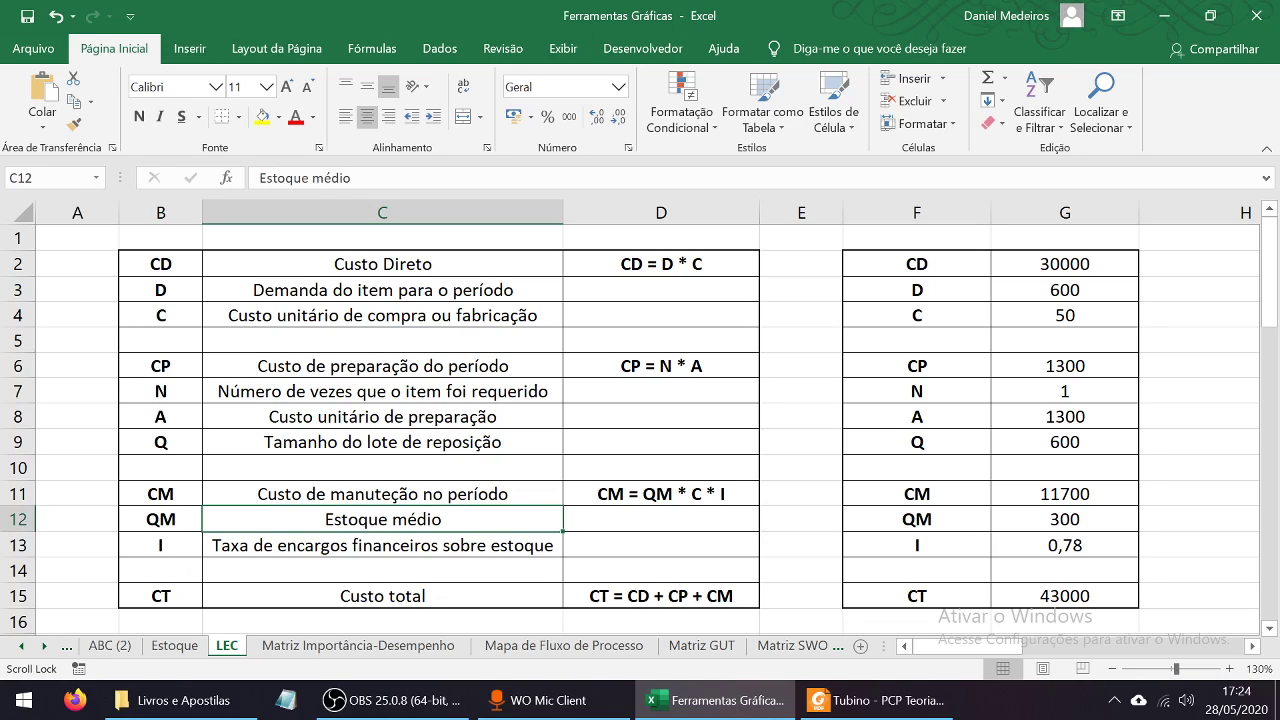
click(382, 316)
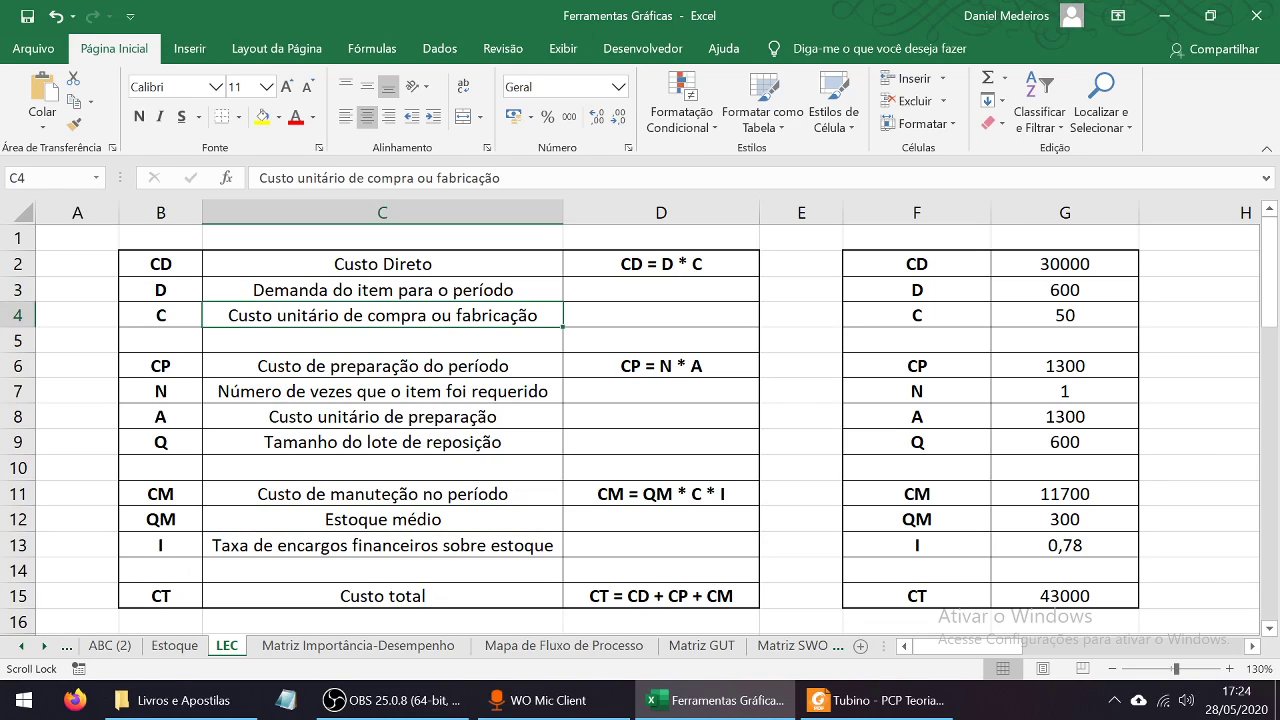
click(382, 546)
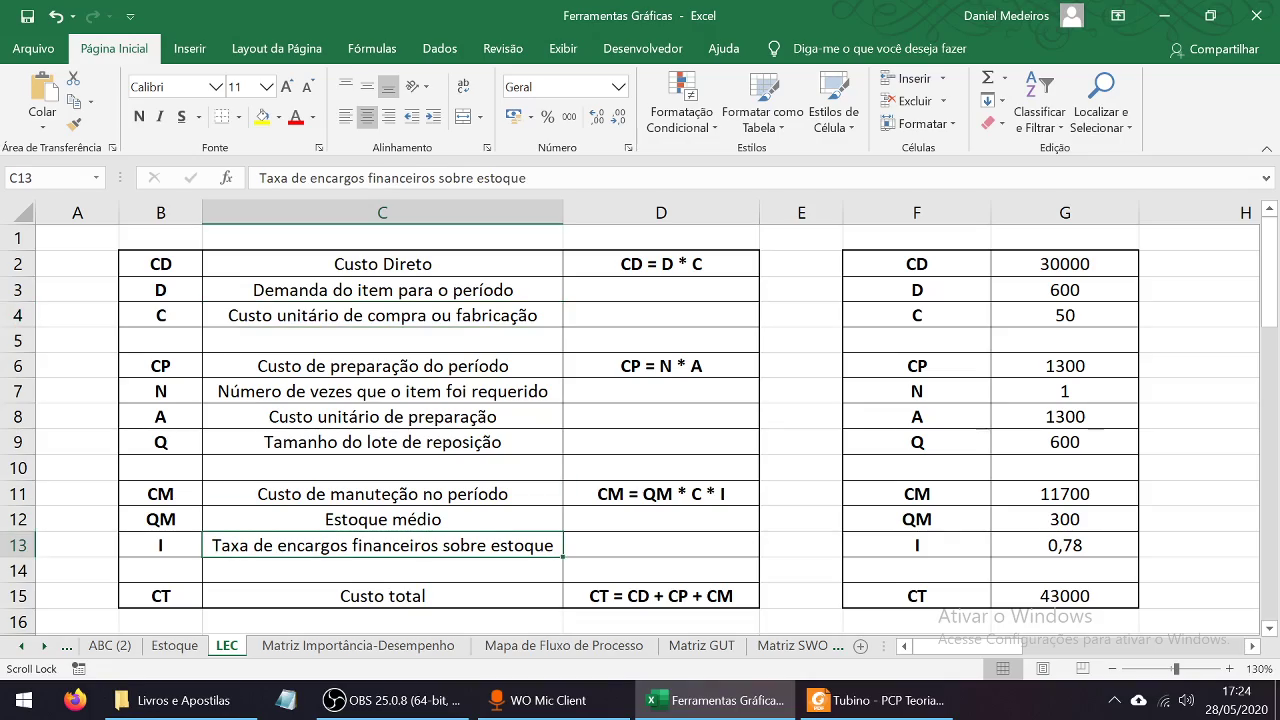
click(876, 700)
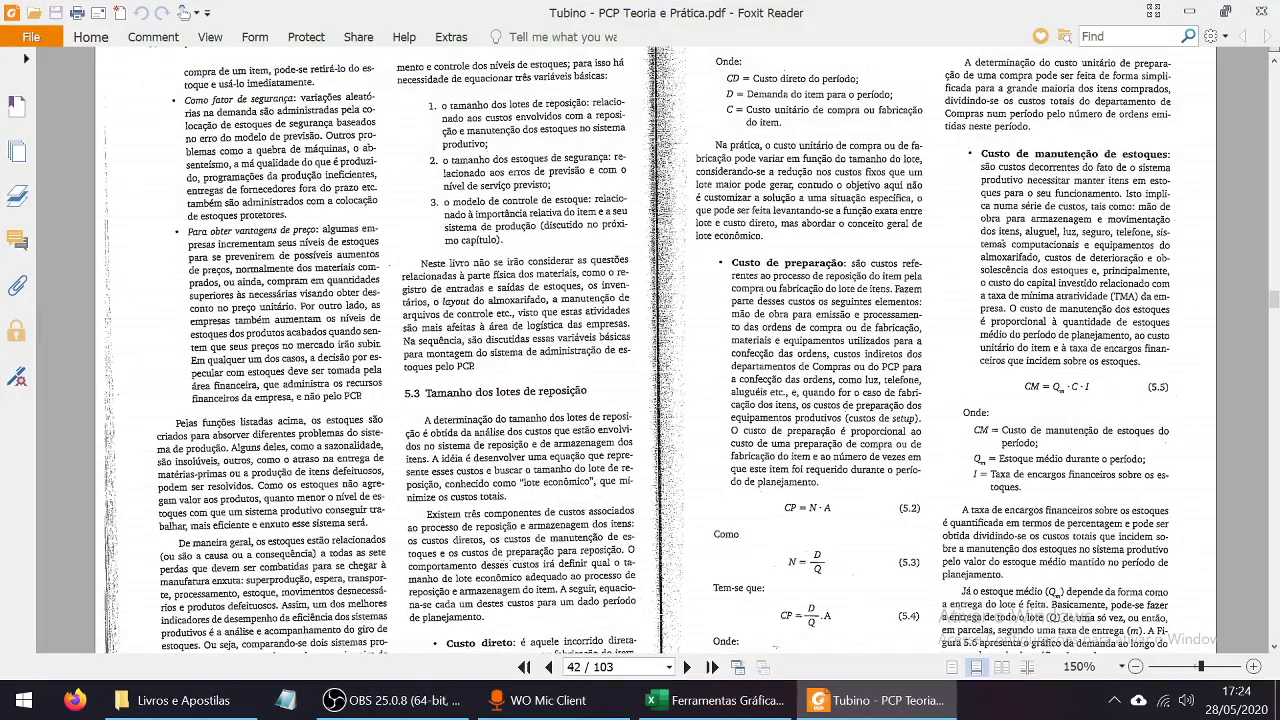
scroll(638, 350, down, 1)
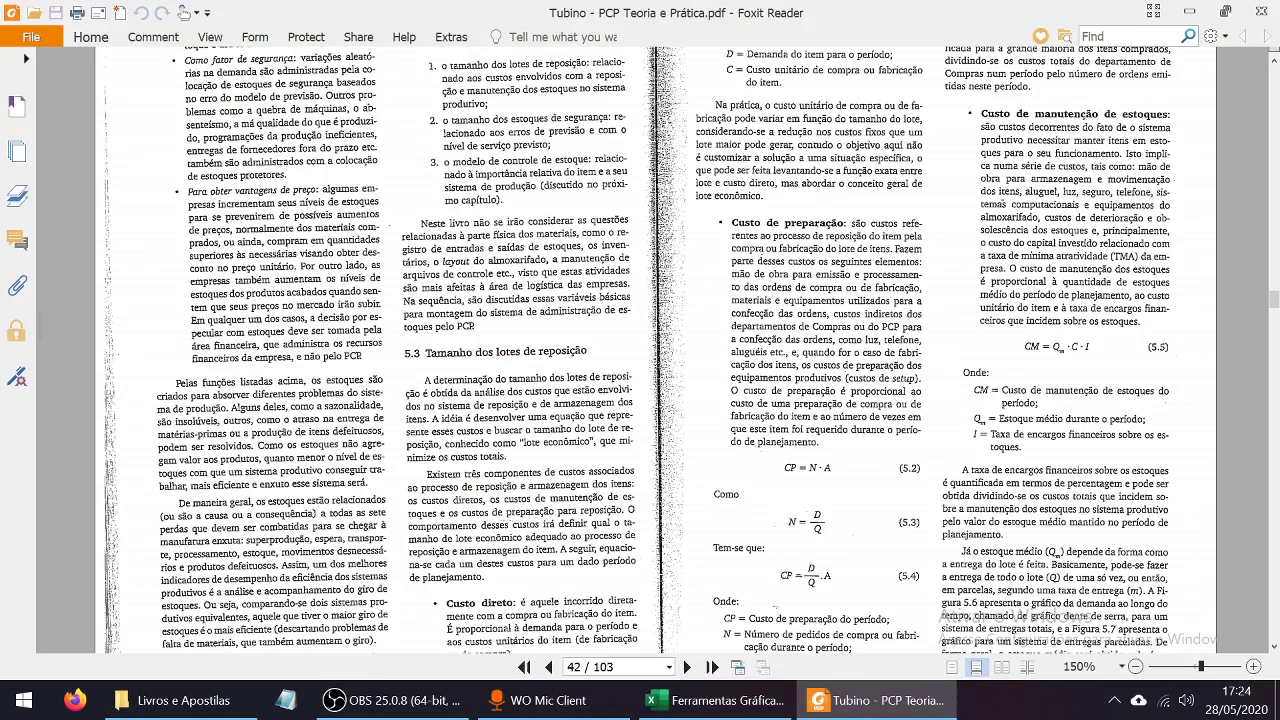
mouse_move(876, 700)
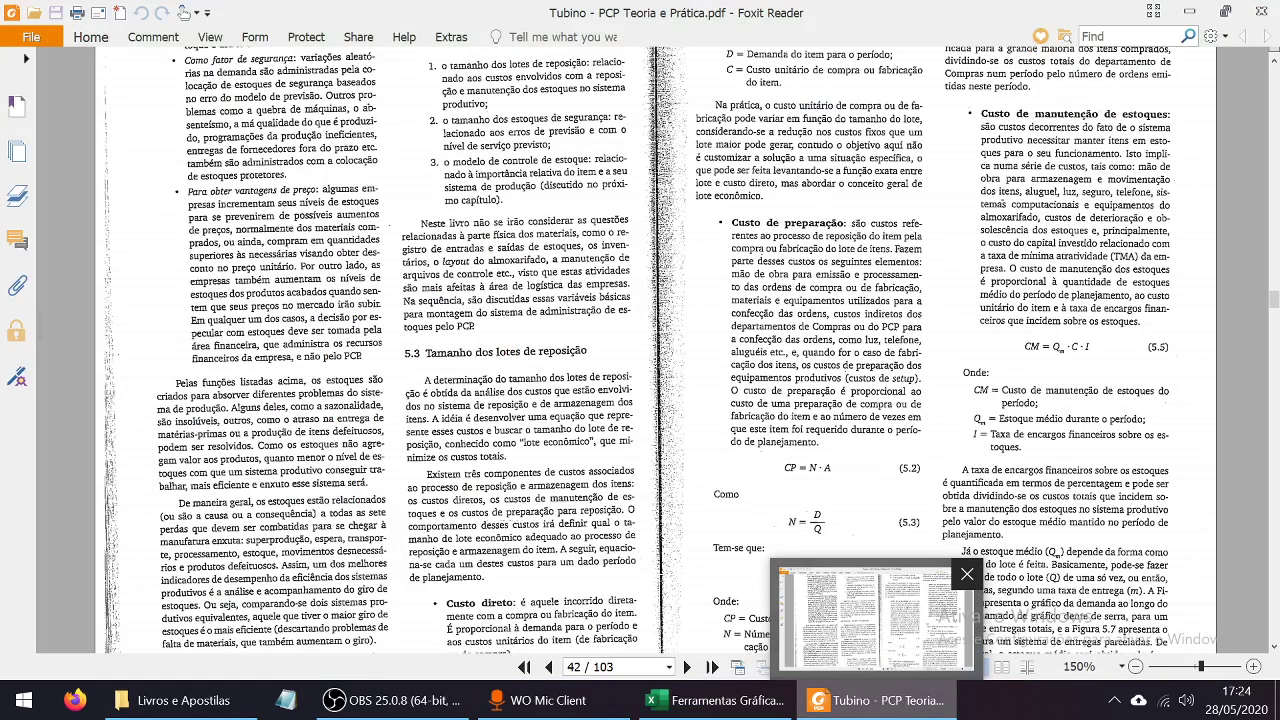
click(876, 700)
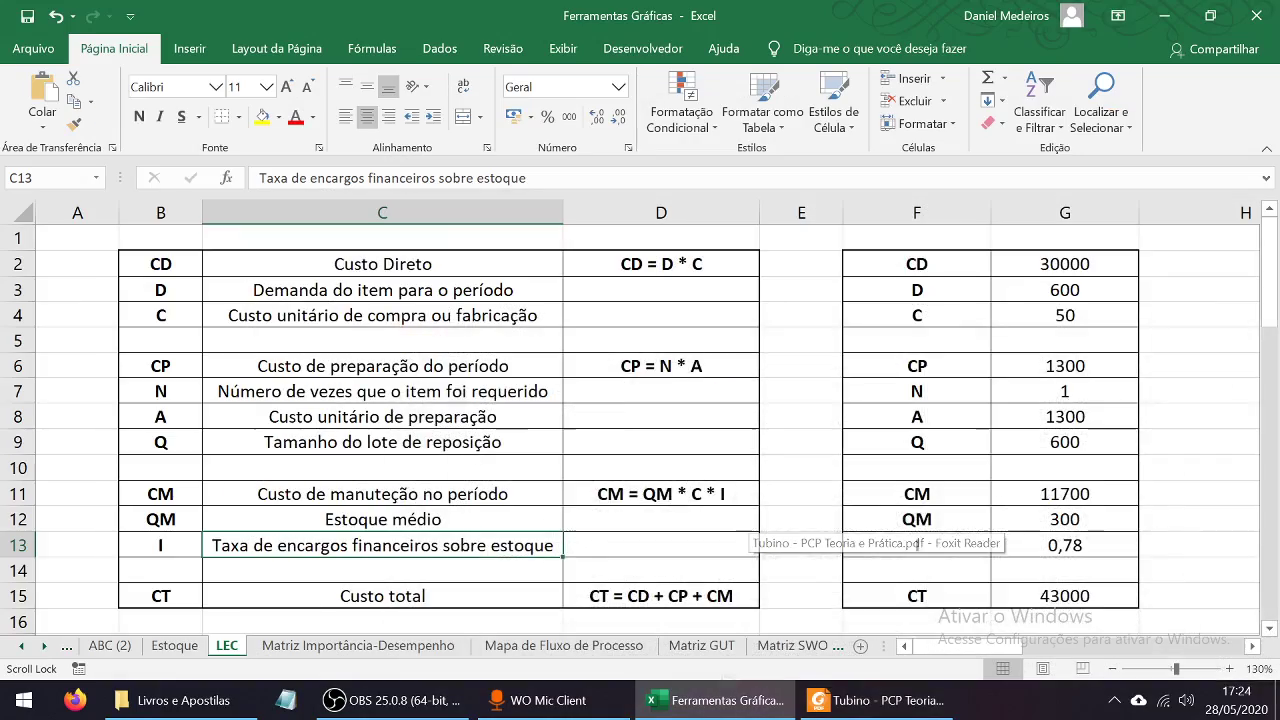
Relate the example text to the QM and I entries in rows 34 and 35 and inspect the CM formula in C36
scroll(640, 430, down, 8)
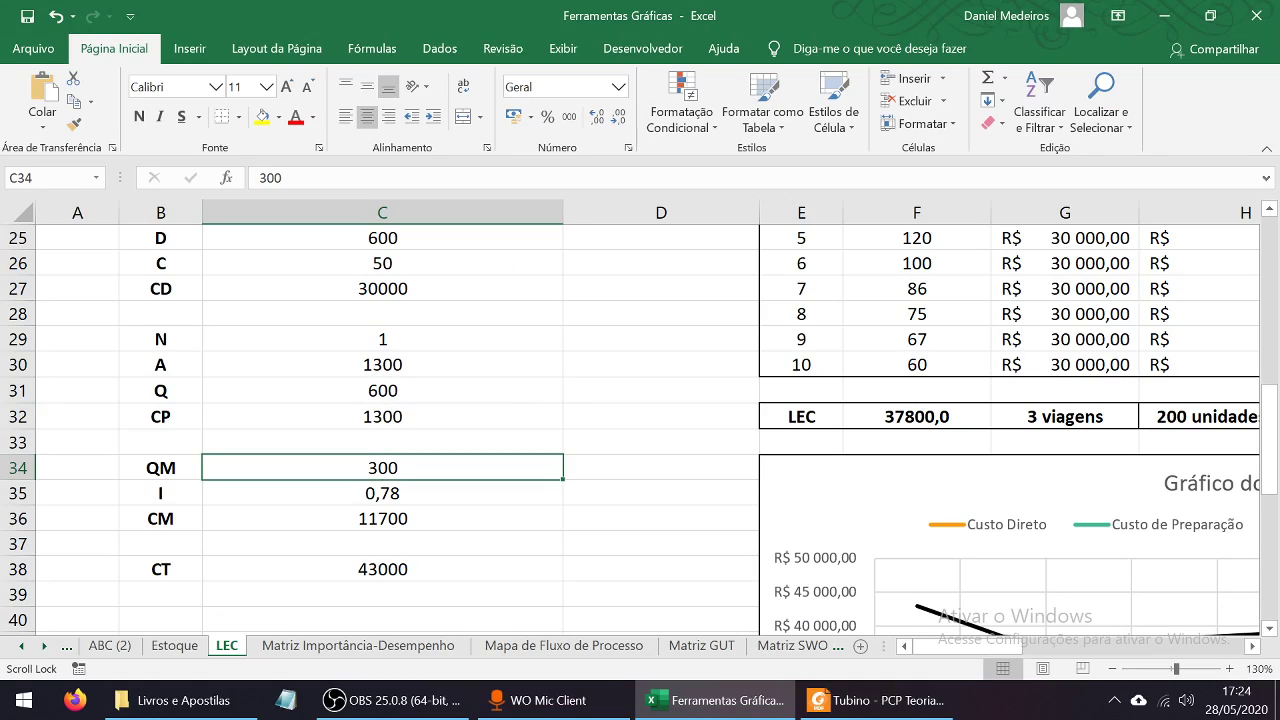
scroll(640, 430, up, 8)
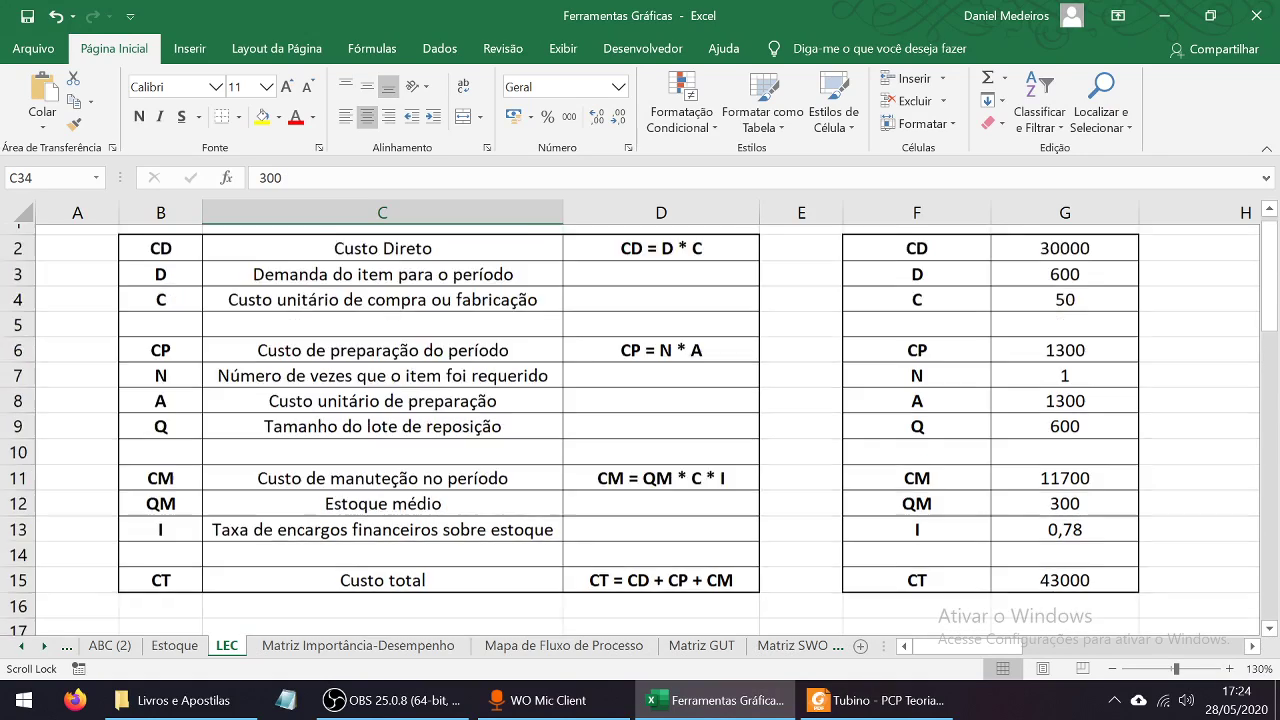
scroll(640, 430, down, 4)
click(480, 478)
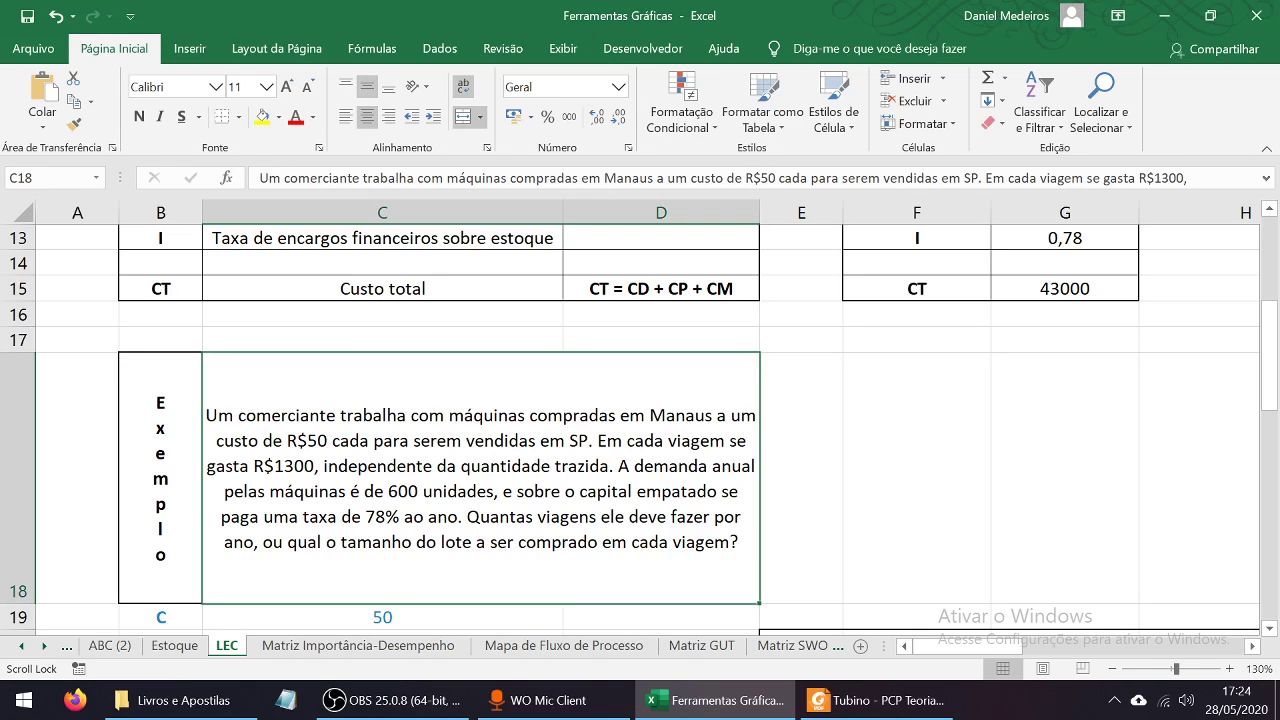
scroll(480, 478, down, 7)
scroll(640, 430, up, 4)
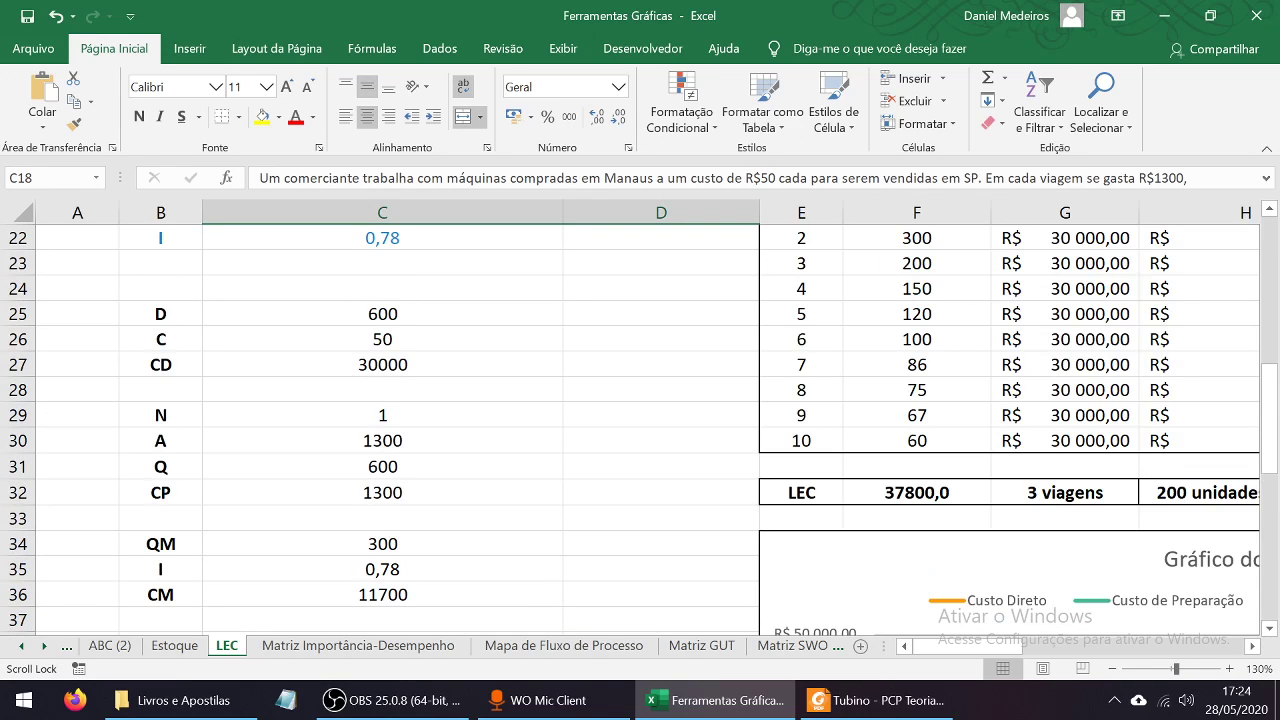
click(400, 544)
click(400, 569)
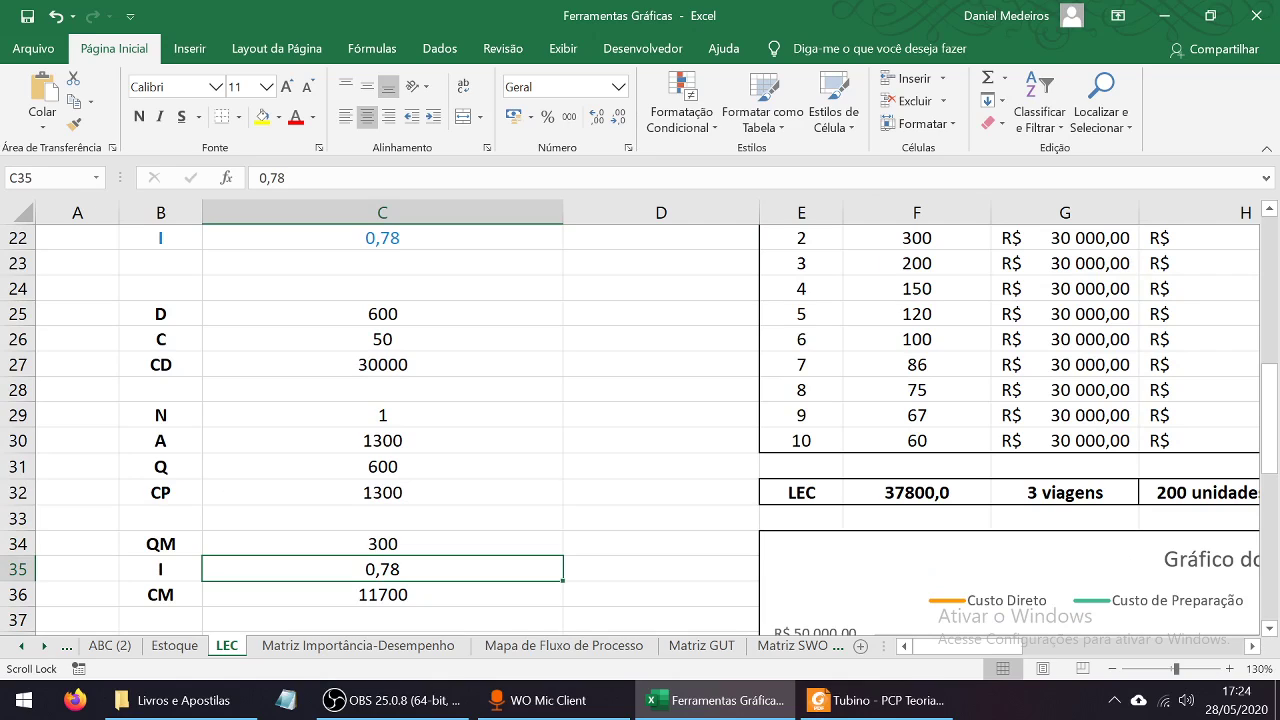
click(400, 595)
scroll(640, 430, down, 1)
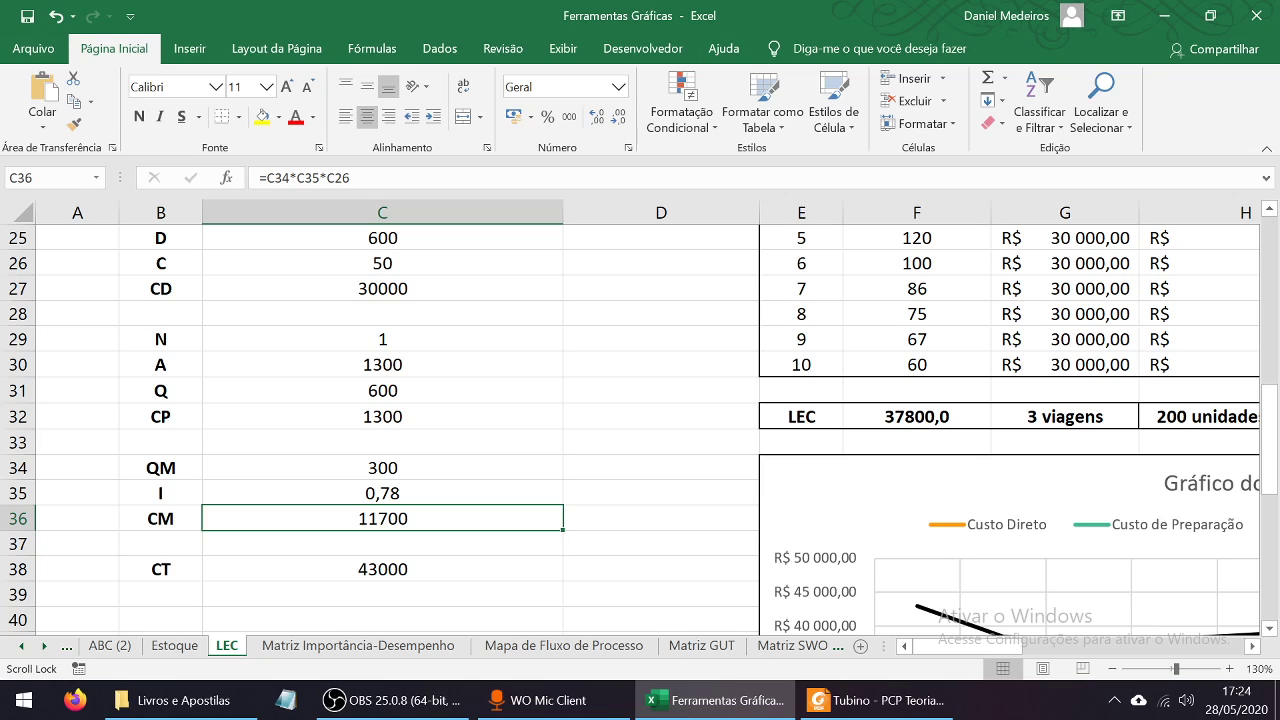
Trace the total cost (CT) formula in C38 through the CD, CP and CM results and revisit the example text
click(383, 289)
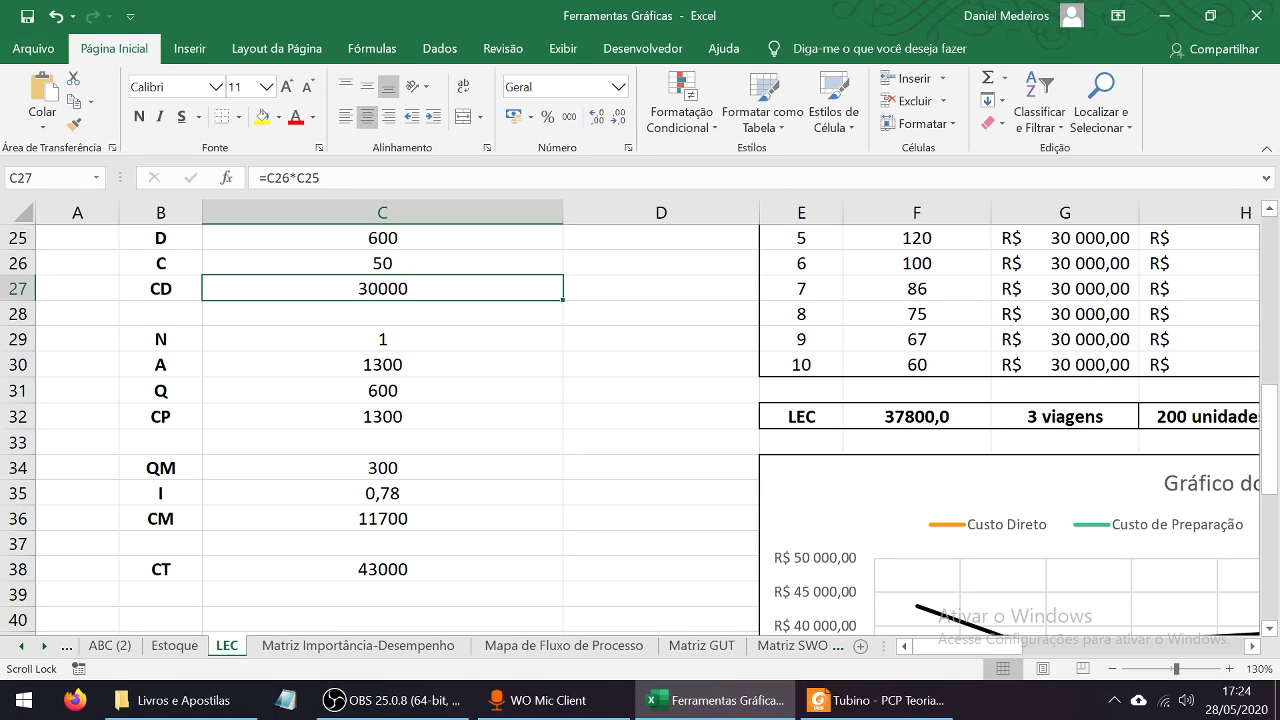
click(383, 417)
click(383, 519)
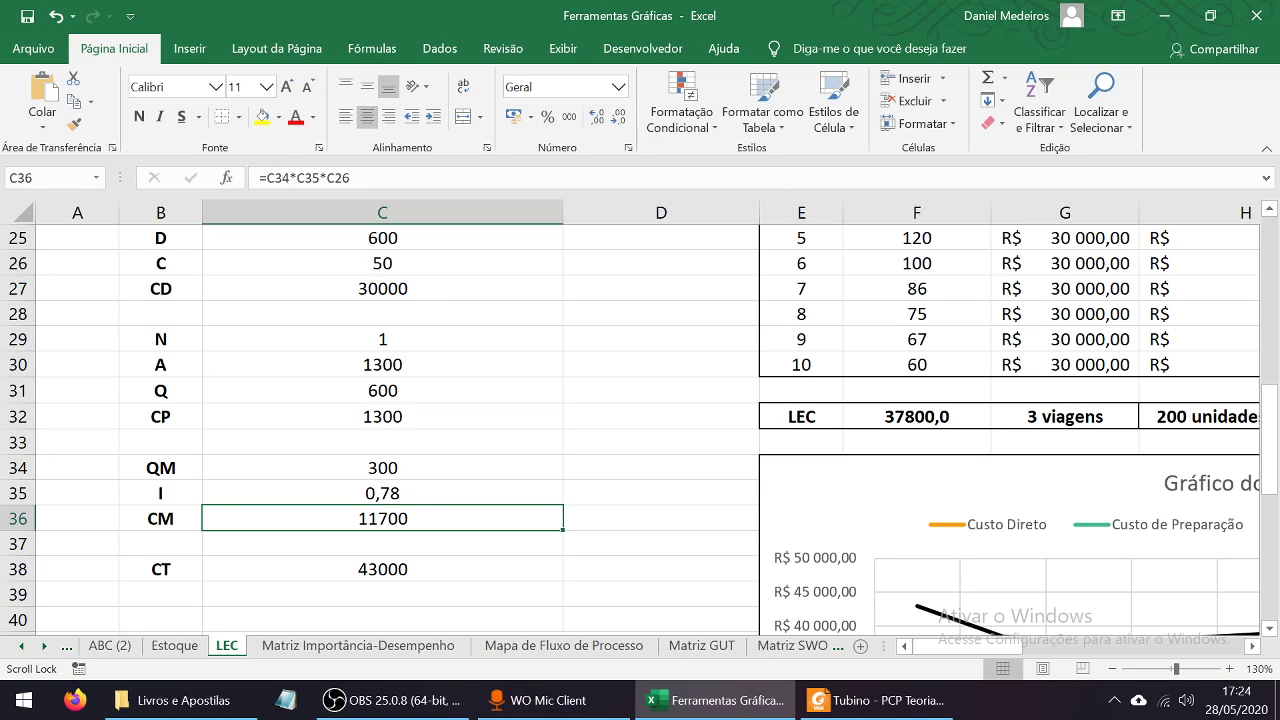
click(383, 569)
scroll(640, 430, up, 5)
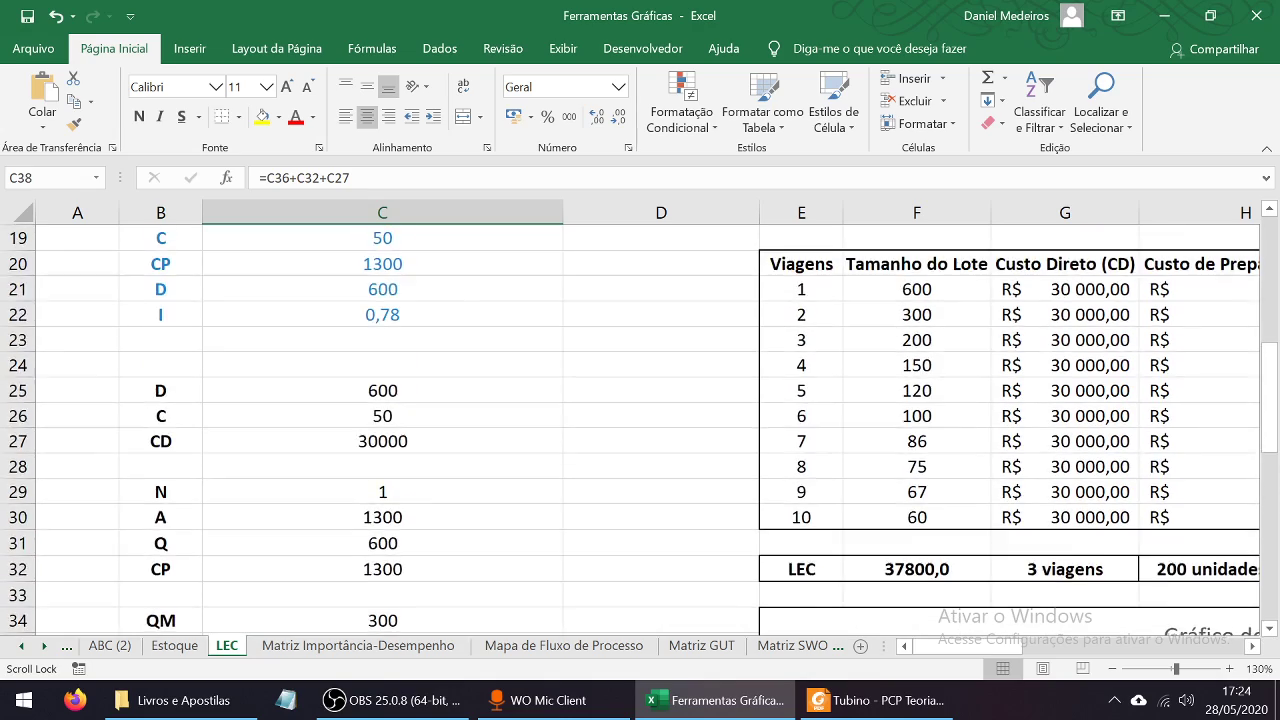
scroll(640, 430, down, 3)
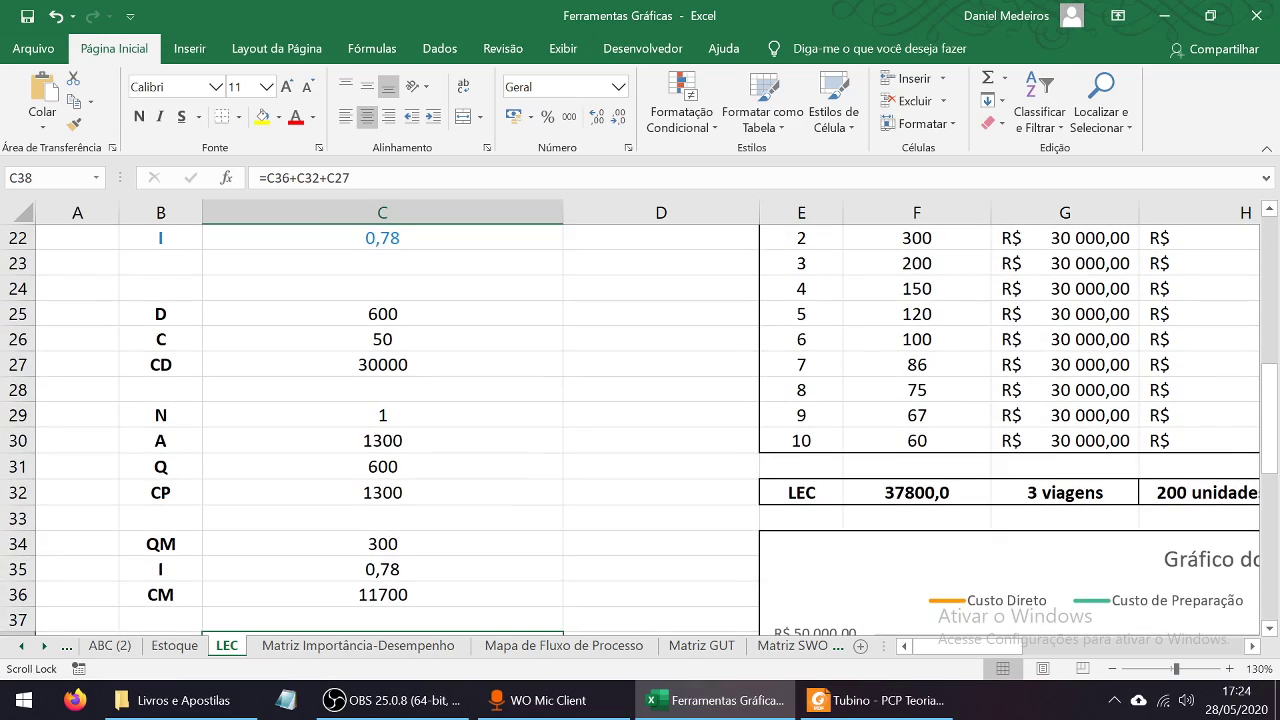
scroll(640, 430, up, 1)
scroll(640, 430, up, 3)
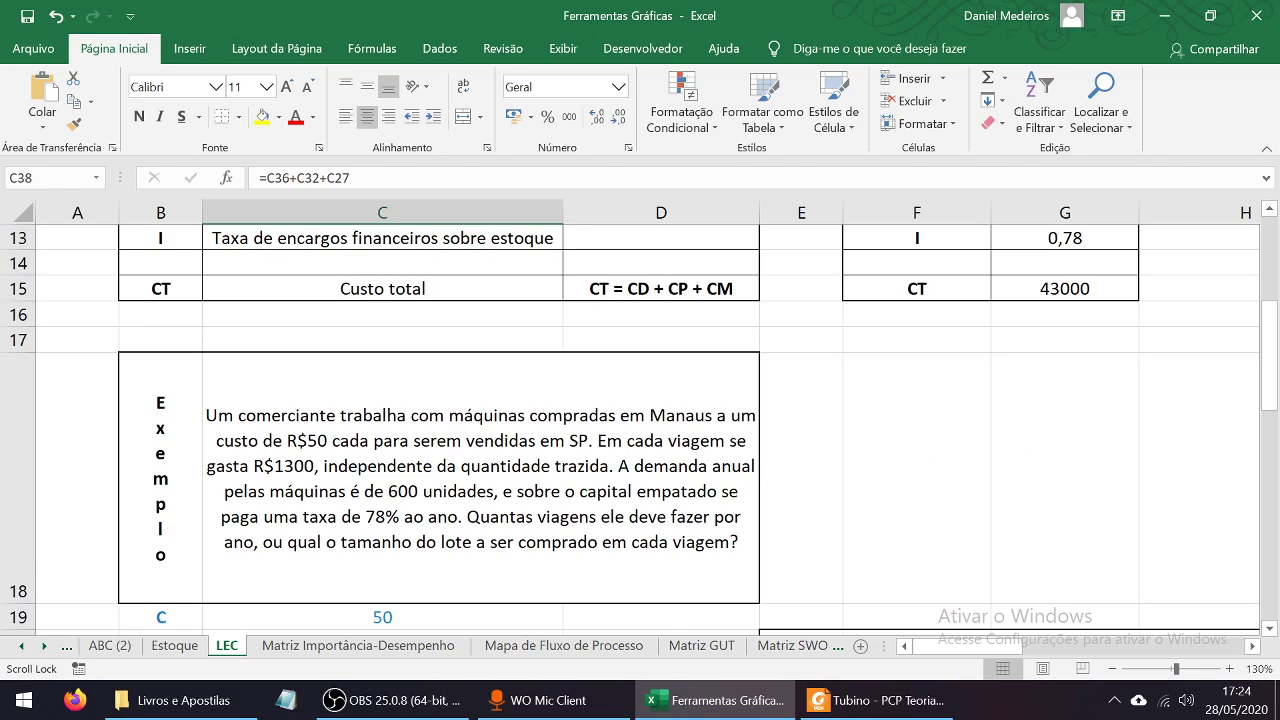
Revisit the merchant example in C18 and locate the trip comparison table in rows 20 to 30
click(481, 478)
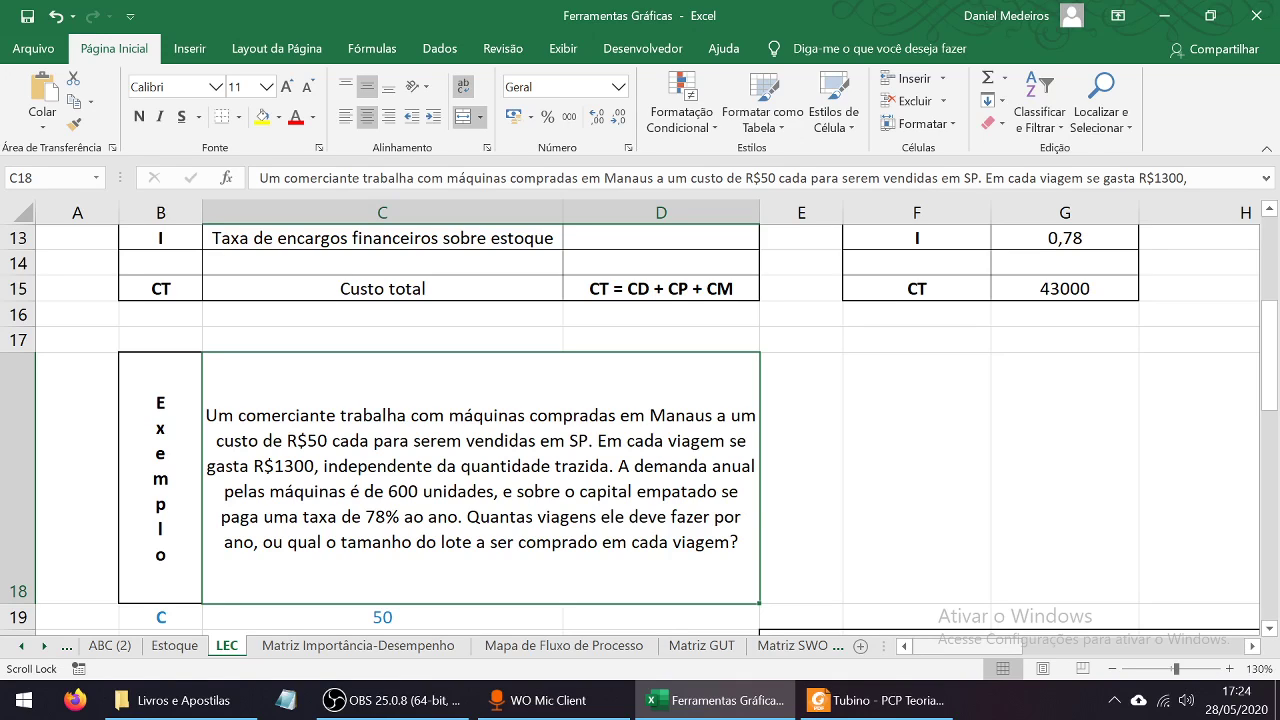
drag(967, 647, 1076, 647)
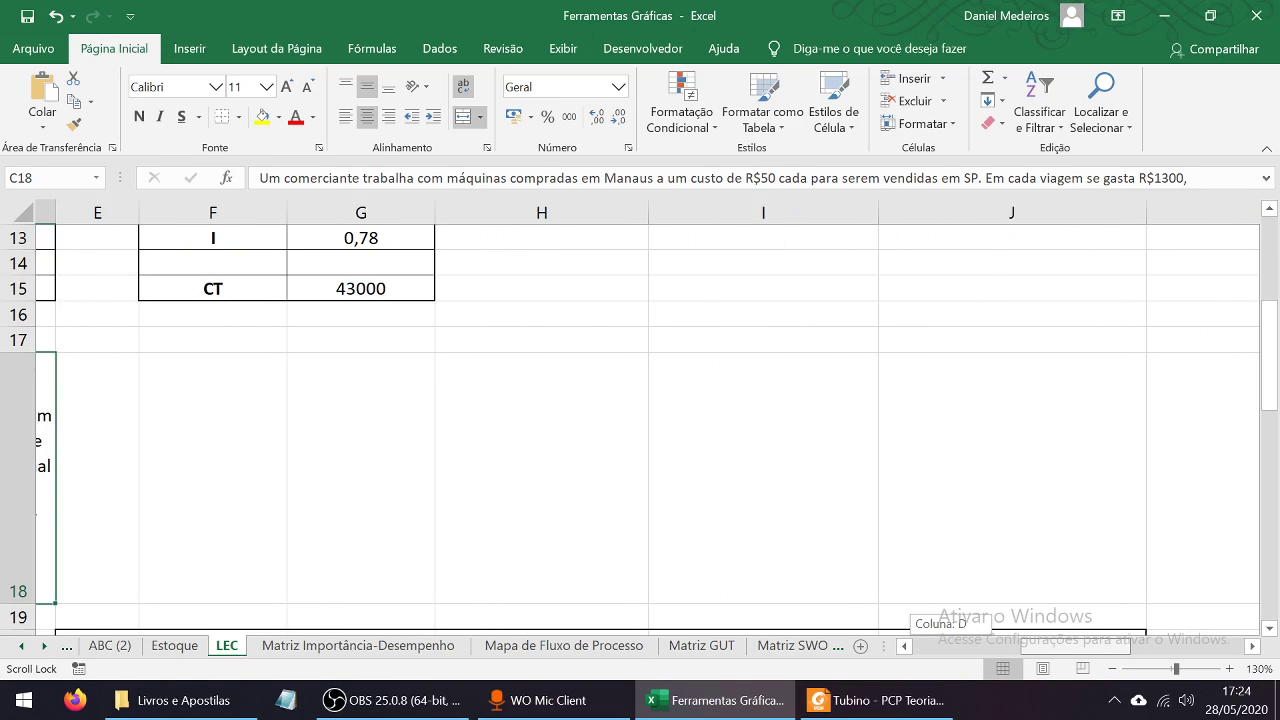
scroll(640, 420, left, 2)
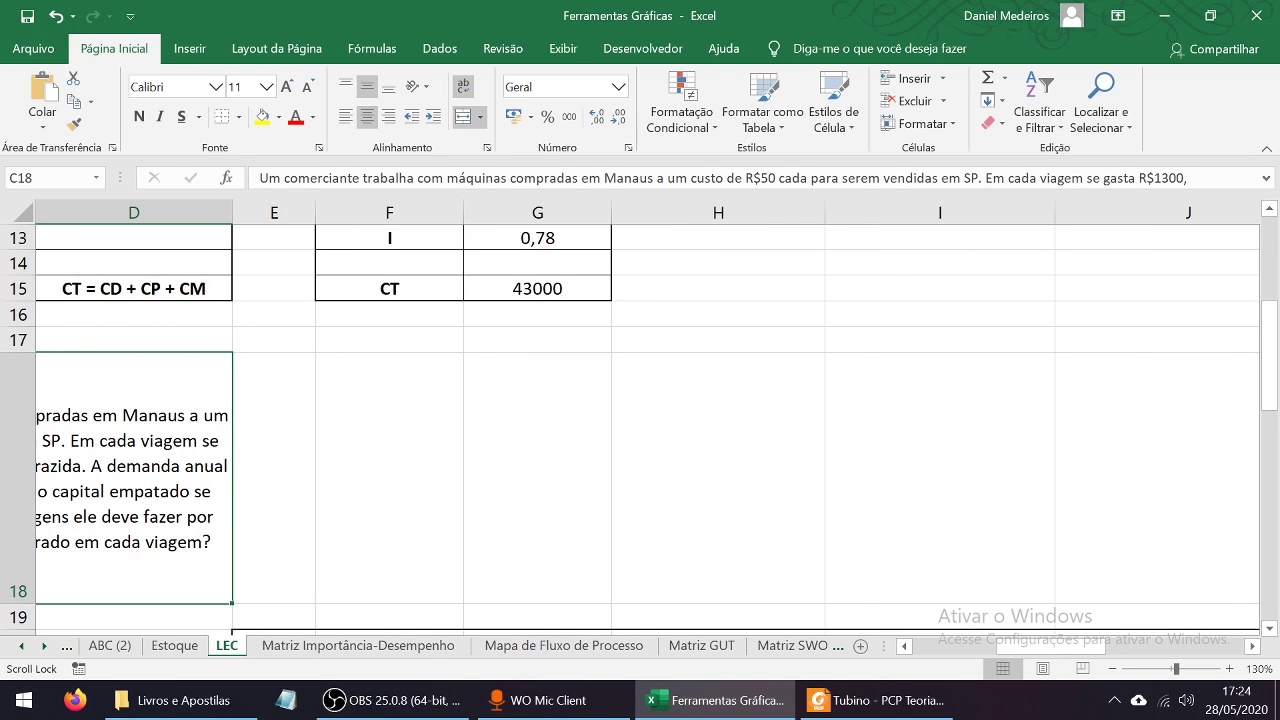
scroll(640, 430, down, 2)
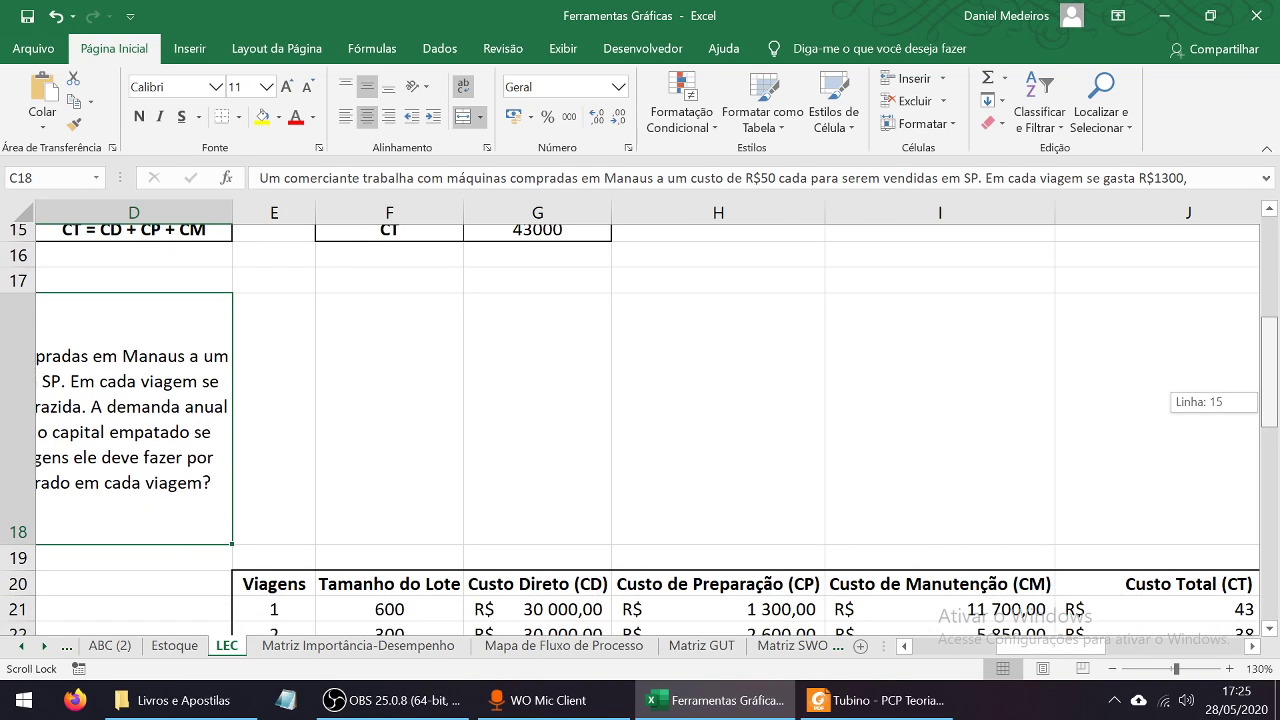
scroll(640, 430, down, 1)
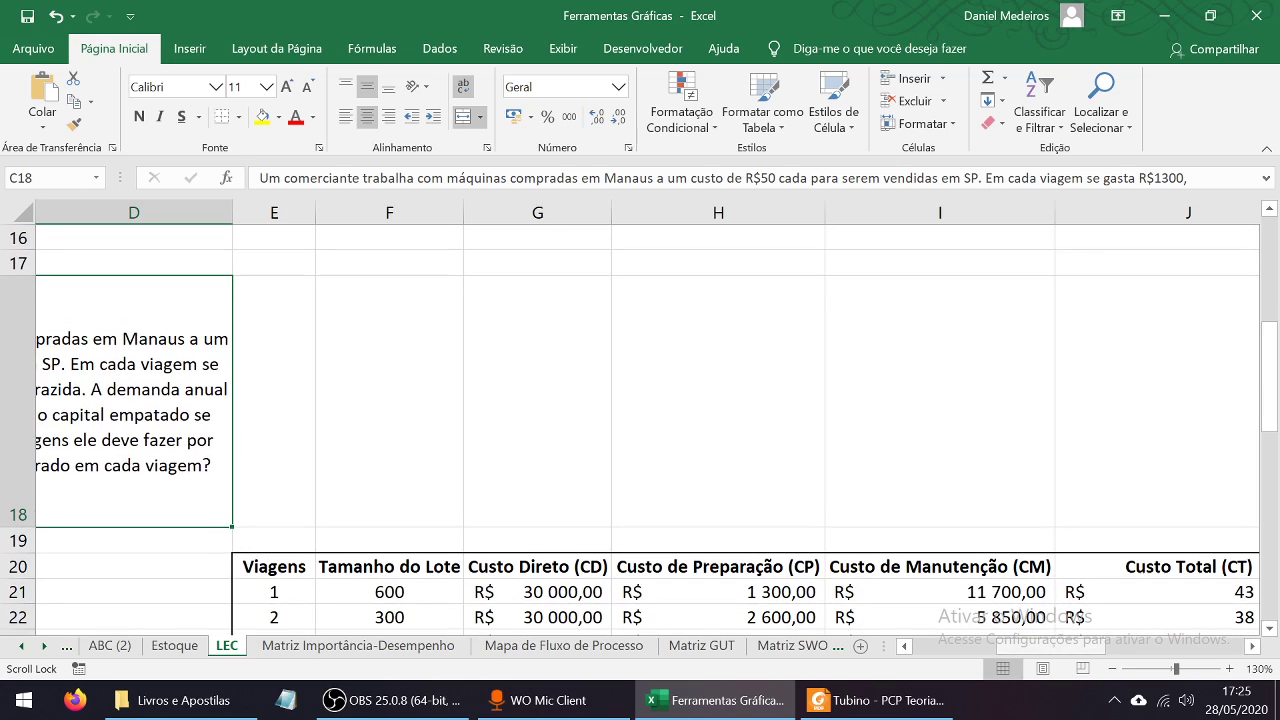
scroll(640, 420, right, 2)
scroll(640, 420, left, 2)
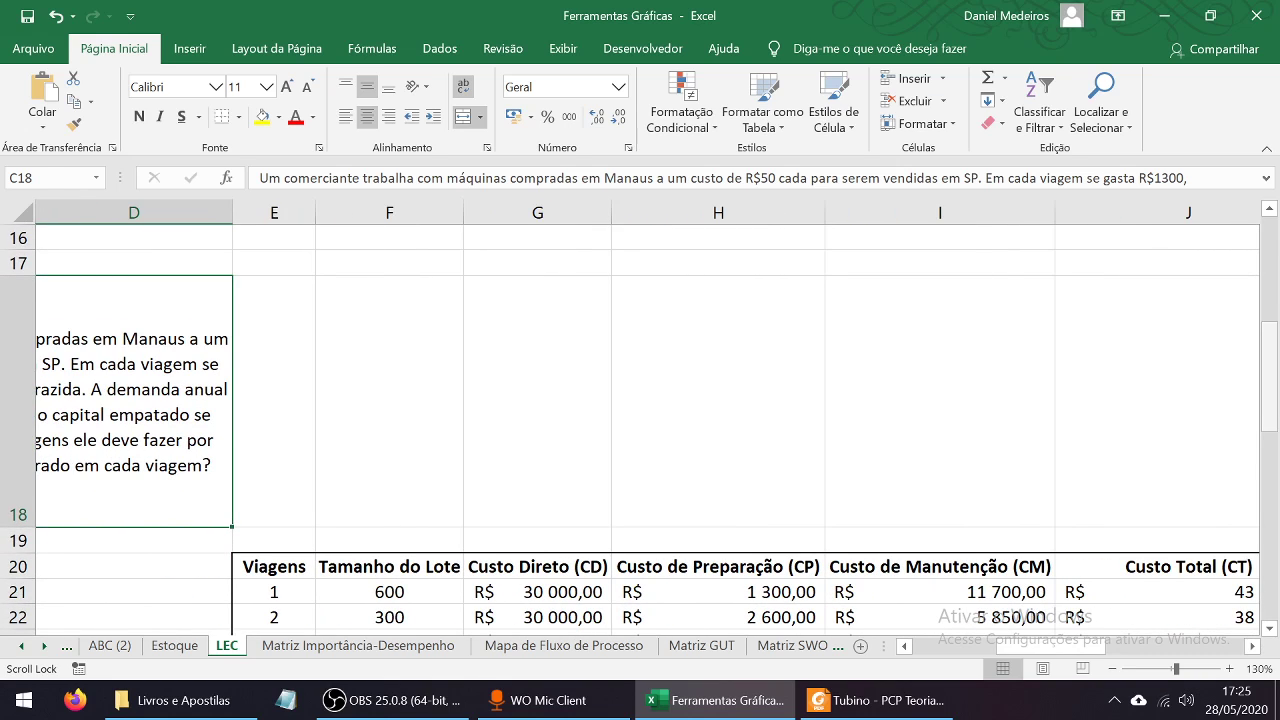
scroll(640, 430, down, 5)
scroll(640, 430, up, 2)
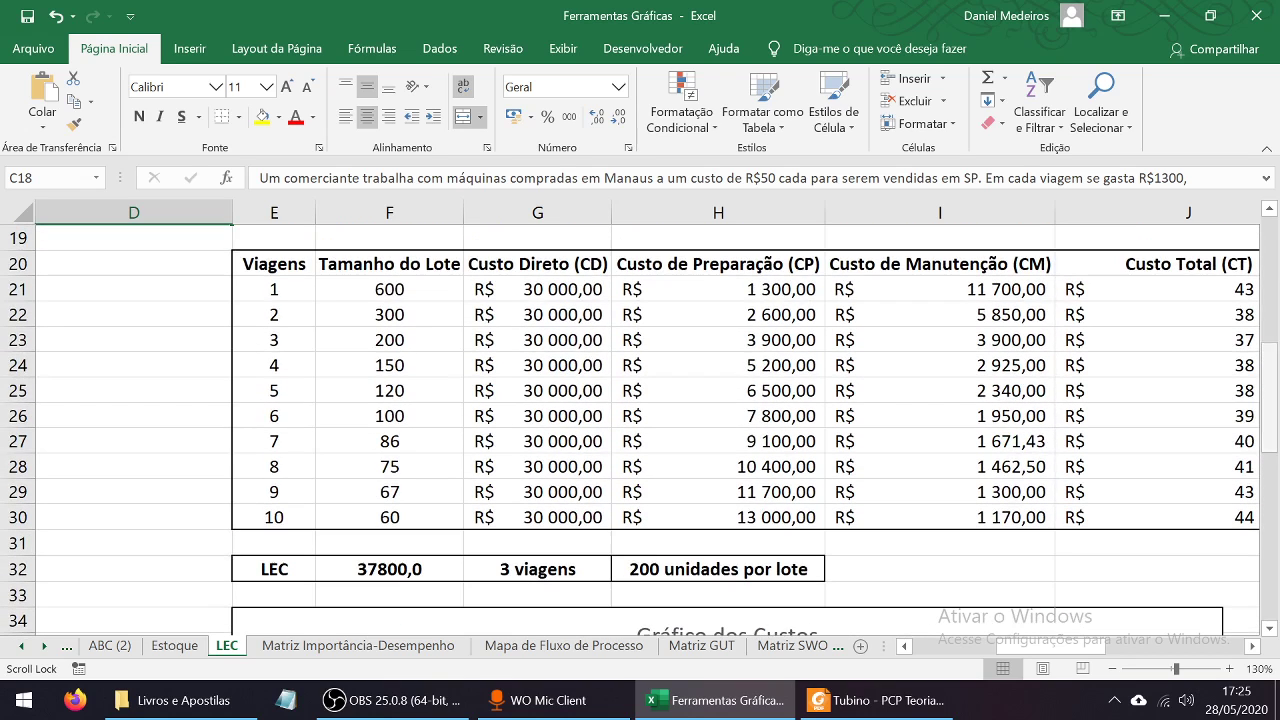
Examine the comparison table's Viagens, Tamanho do Lote and Custo Direto (CD) columns, bringing all the cost columns through Custo Total into view
drag(274, 263, 274, 517)
drag(389, 263, 389, 466)
click(538, 264)
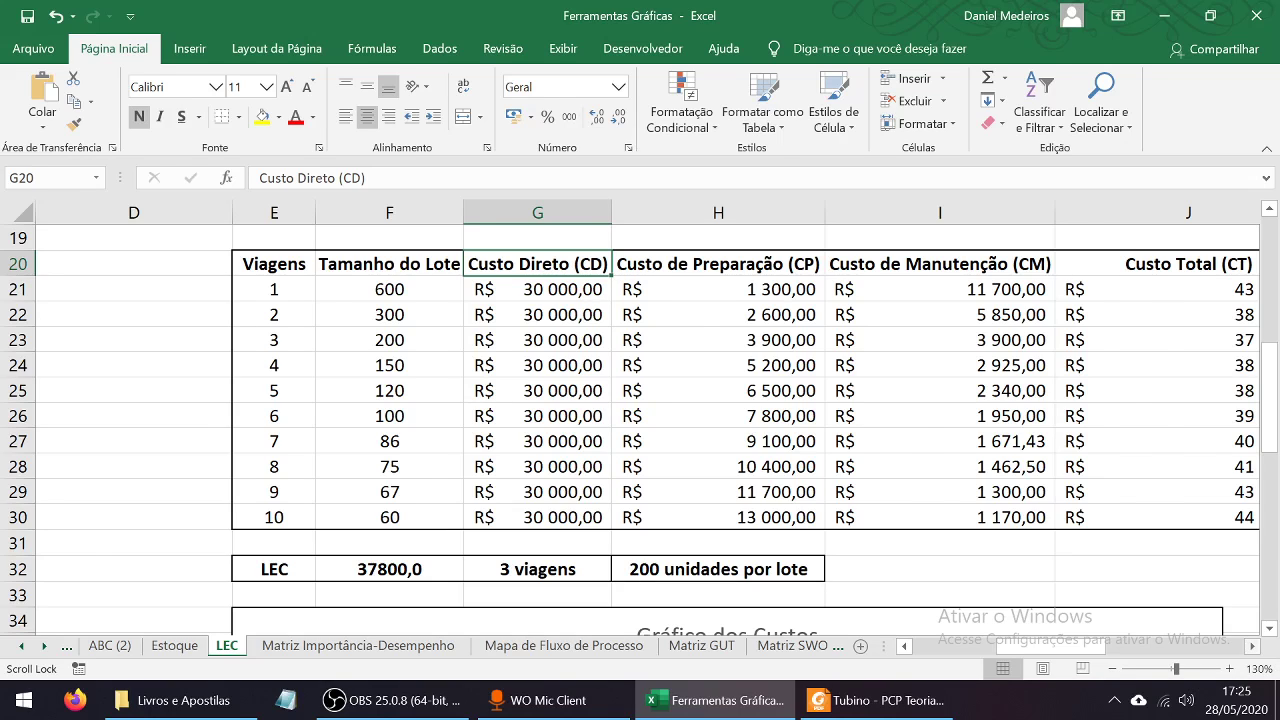
click(1252, 646)
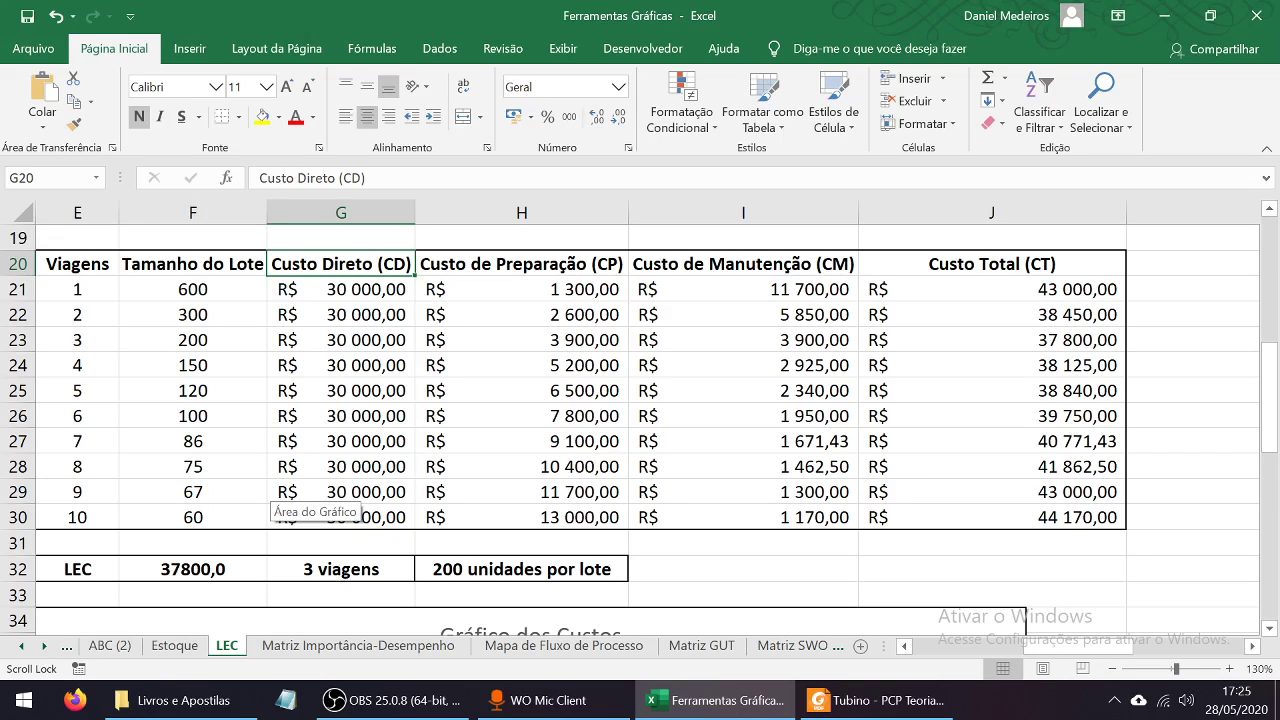
Relate the trip numbers in column E to the lot sizes in column F, inspecting the lot size formula in F21
click(77, 290)
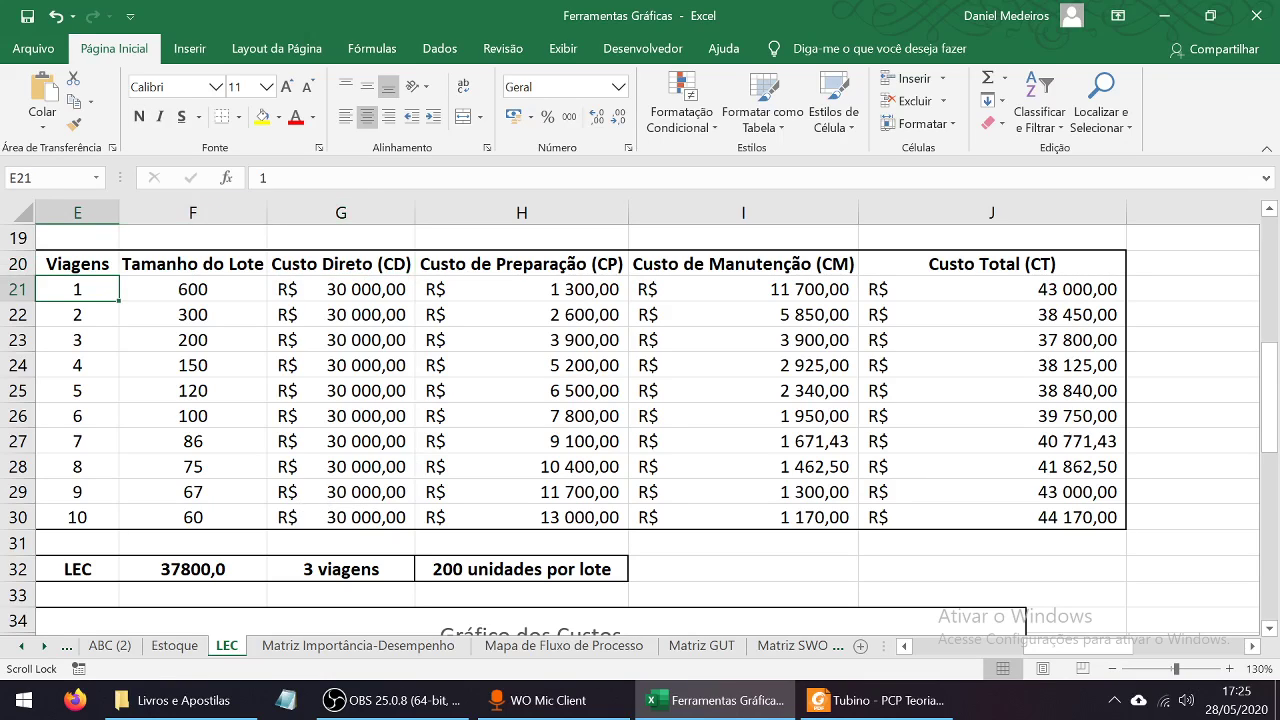
click(193, 290)
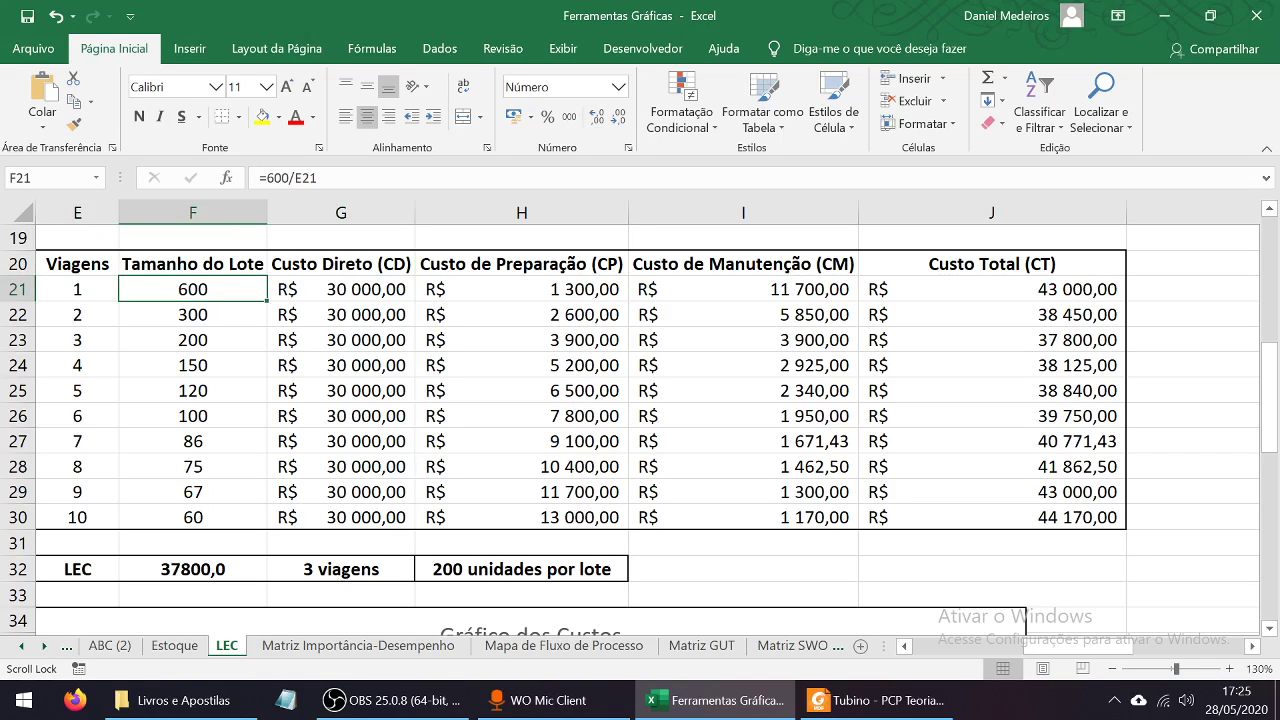
click(77, 315)
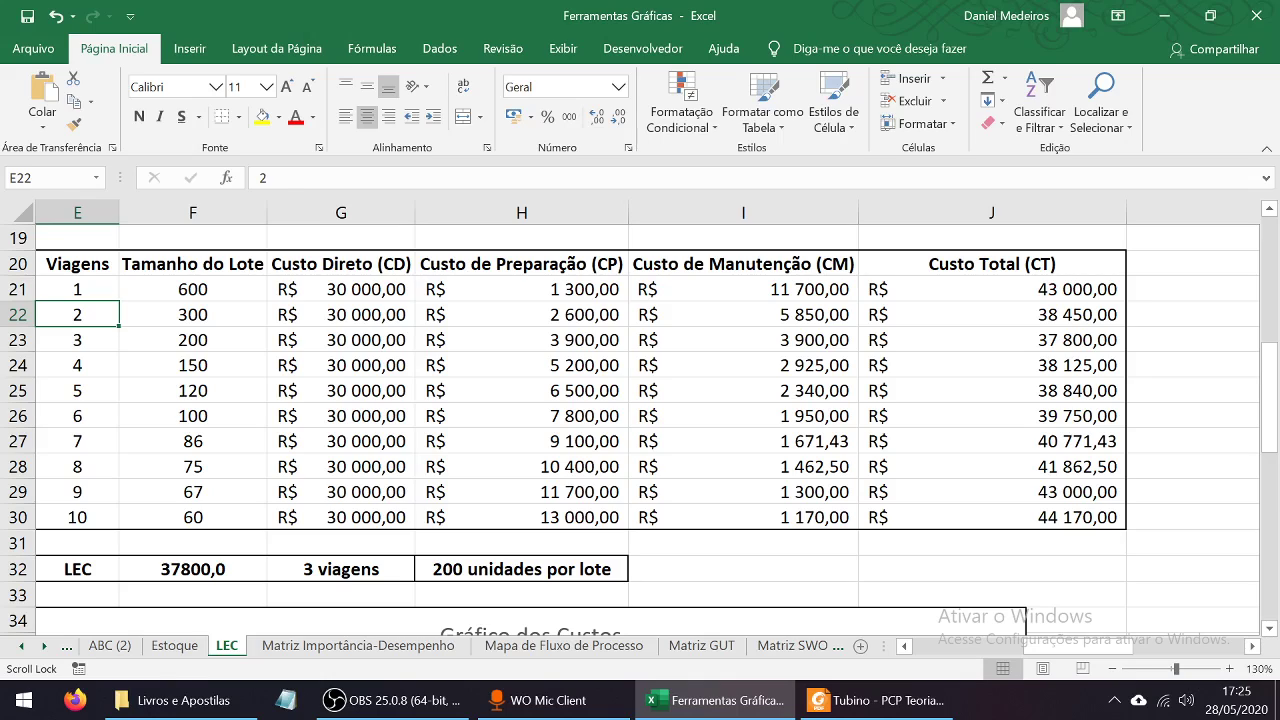
click(193, 315)
click(77, 340)
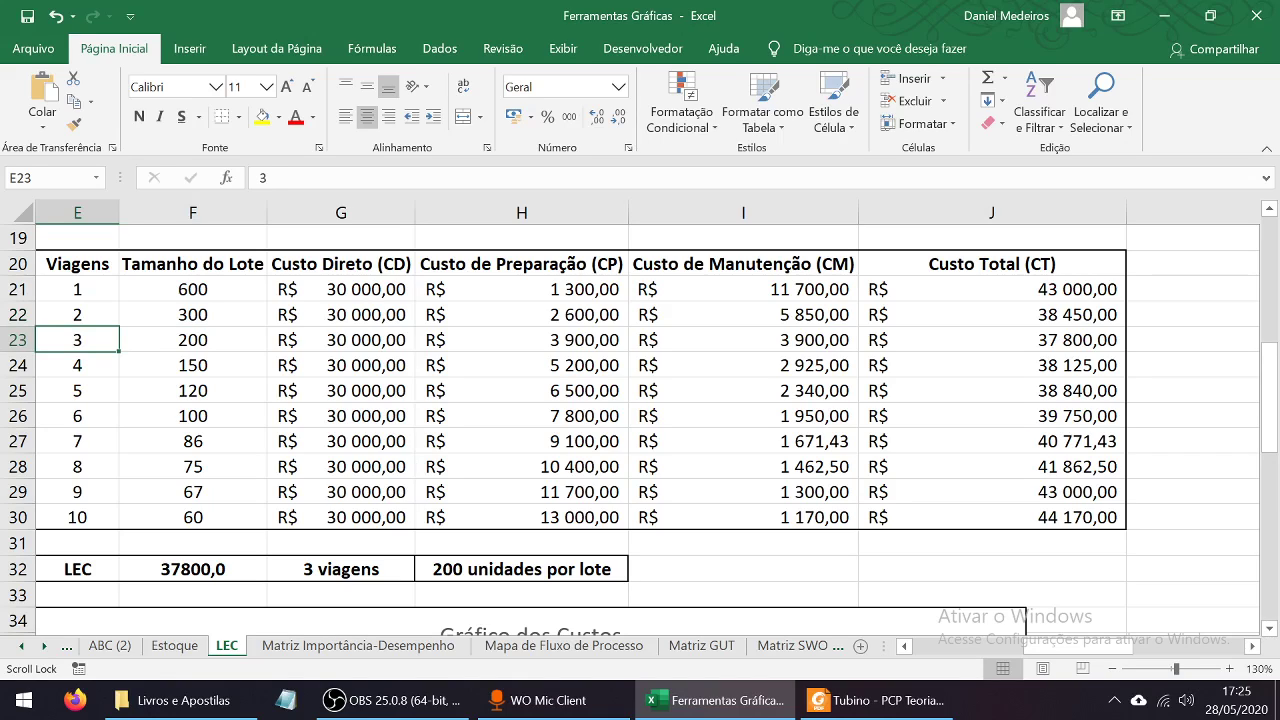
click(77, 517)
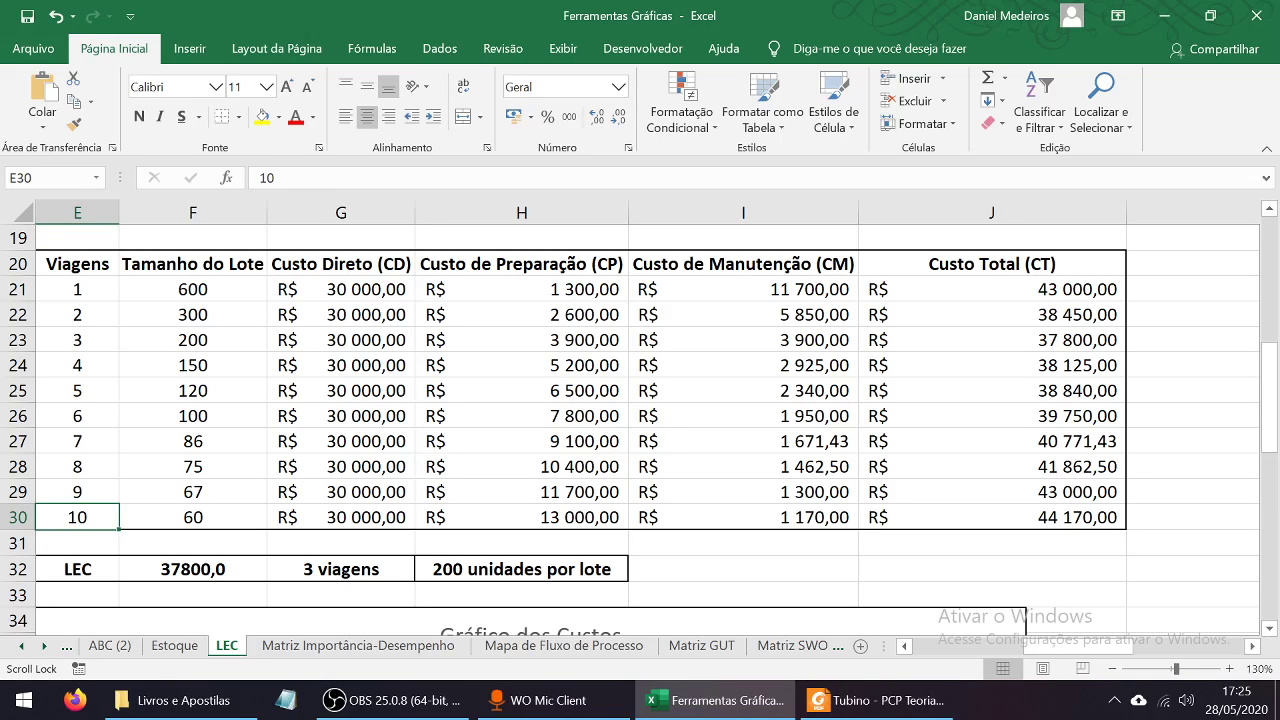
Review the cost definitions and formulas above the example, reread the example text in C18, and check its input values below
scroll(640, 420, left, 1)
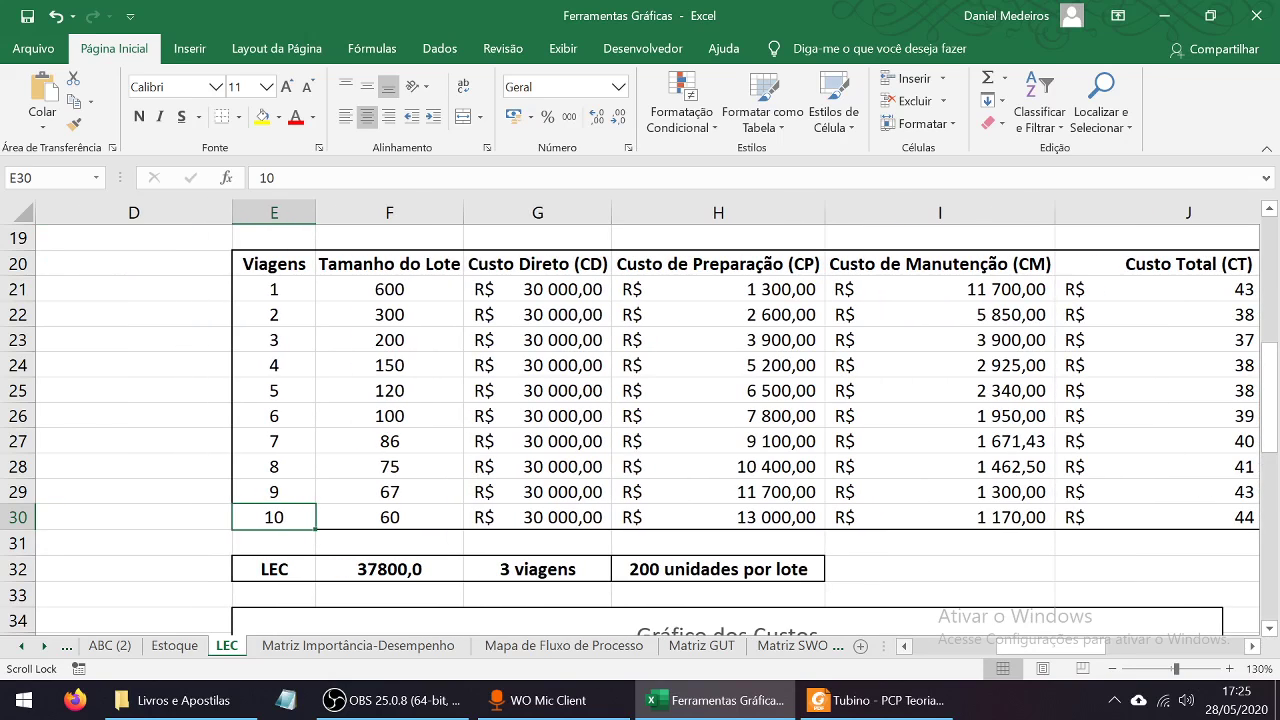
scroll(640, 430, up, 6)
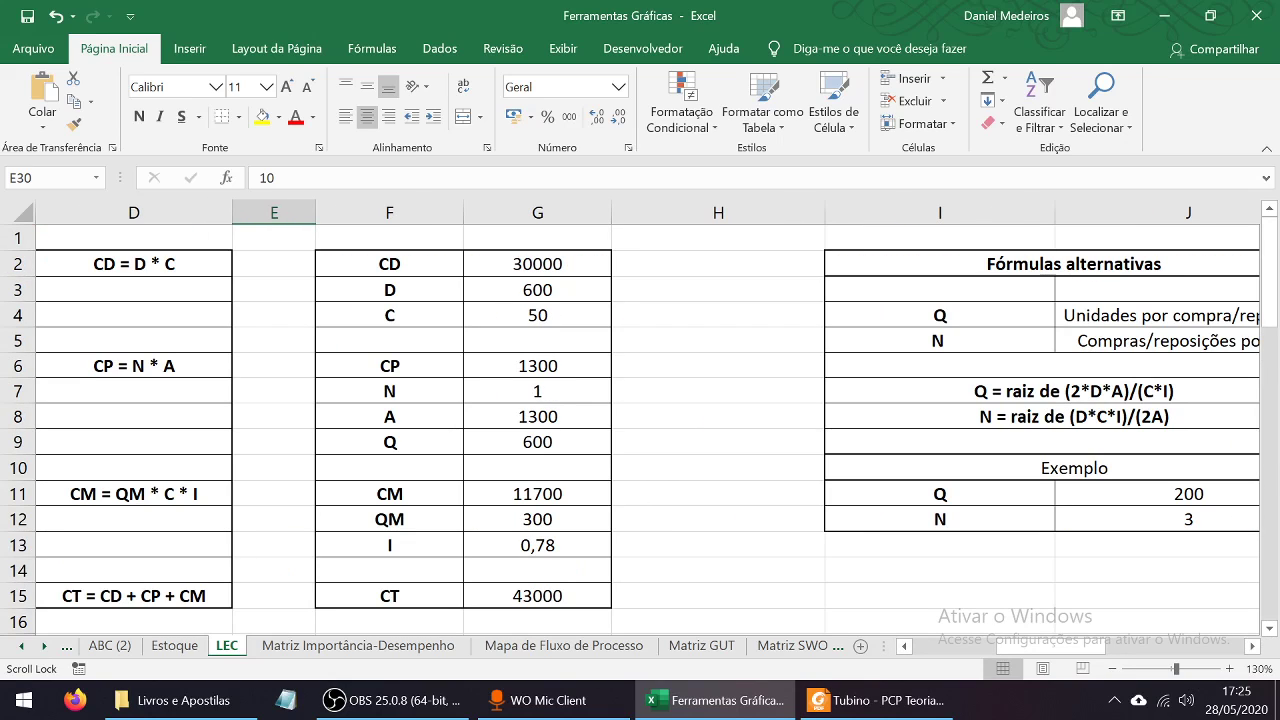
scroll(640, 420, left, 3)
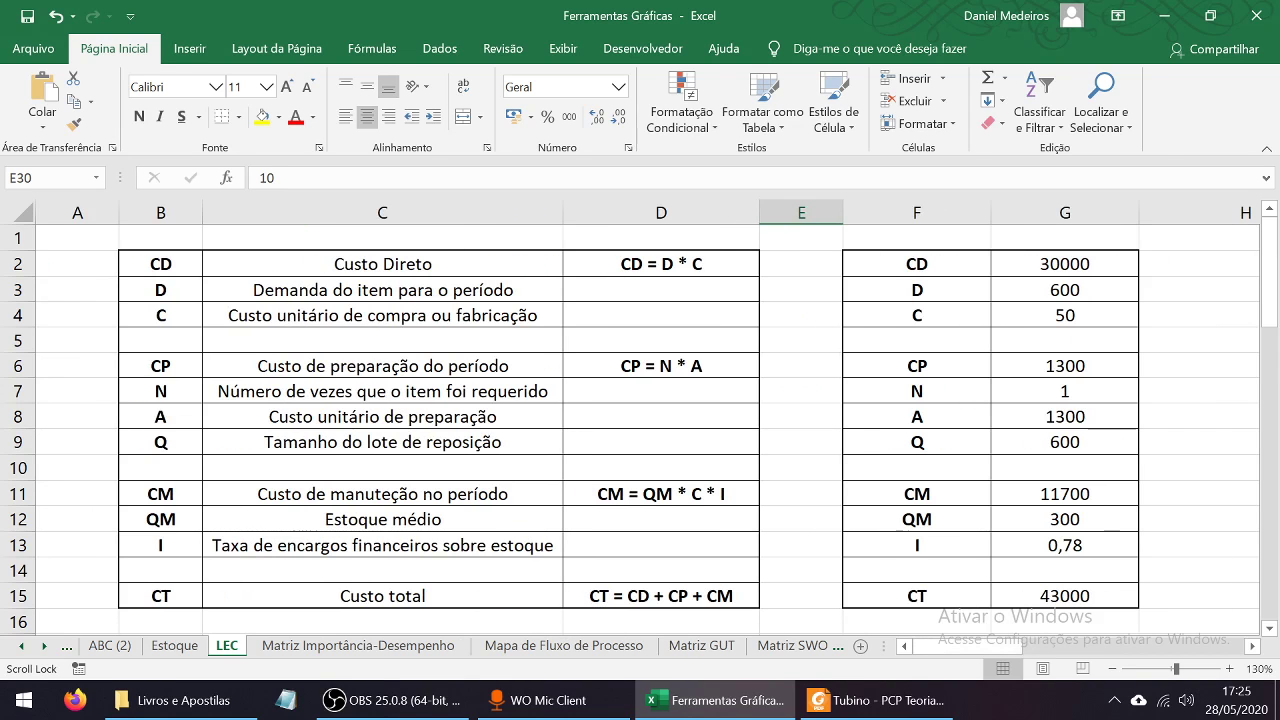
scroll(640, 430, down, 6)
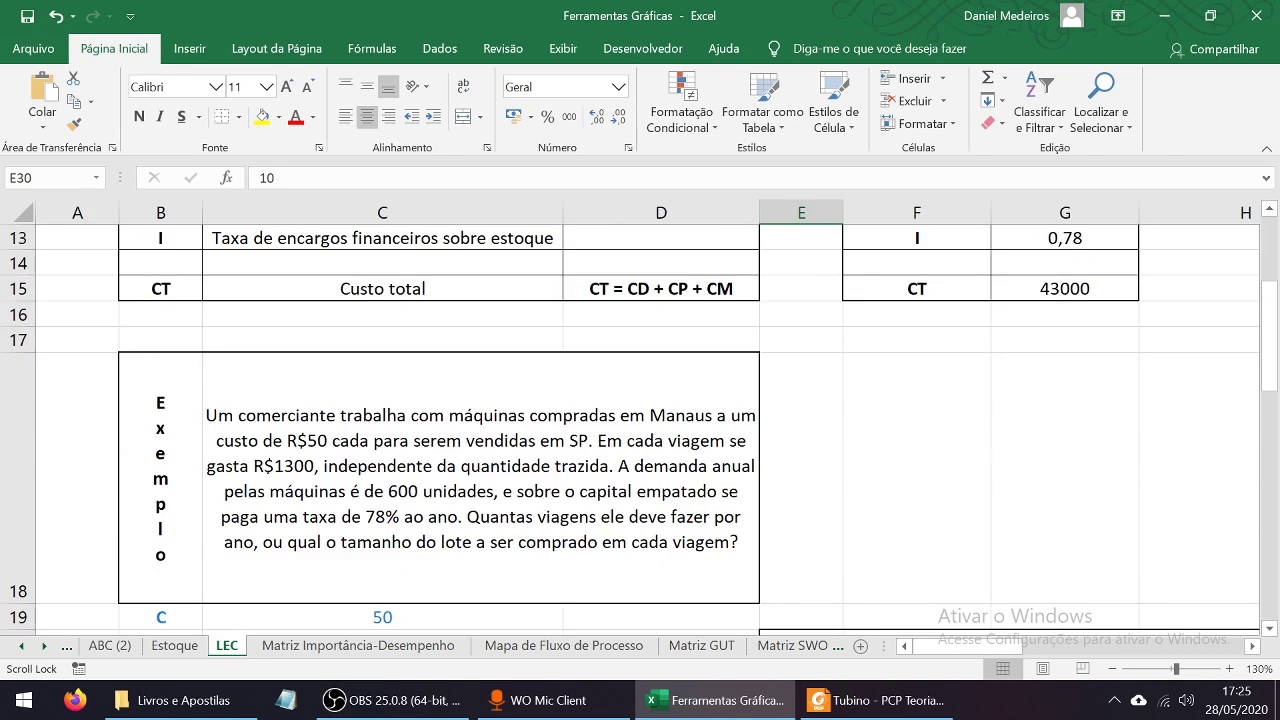
scroll(640, 430, up, 3)
scroll(640, 430, down, 1)
click(481, 478)
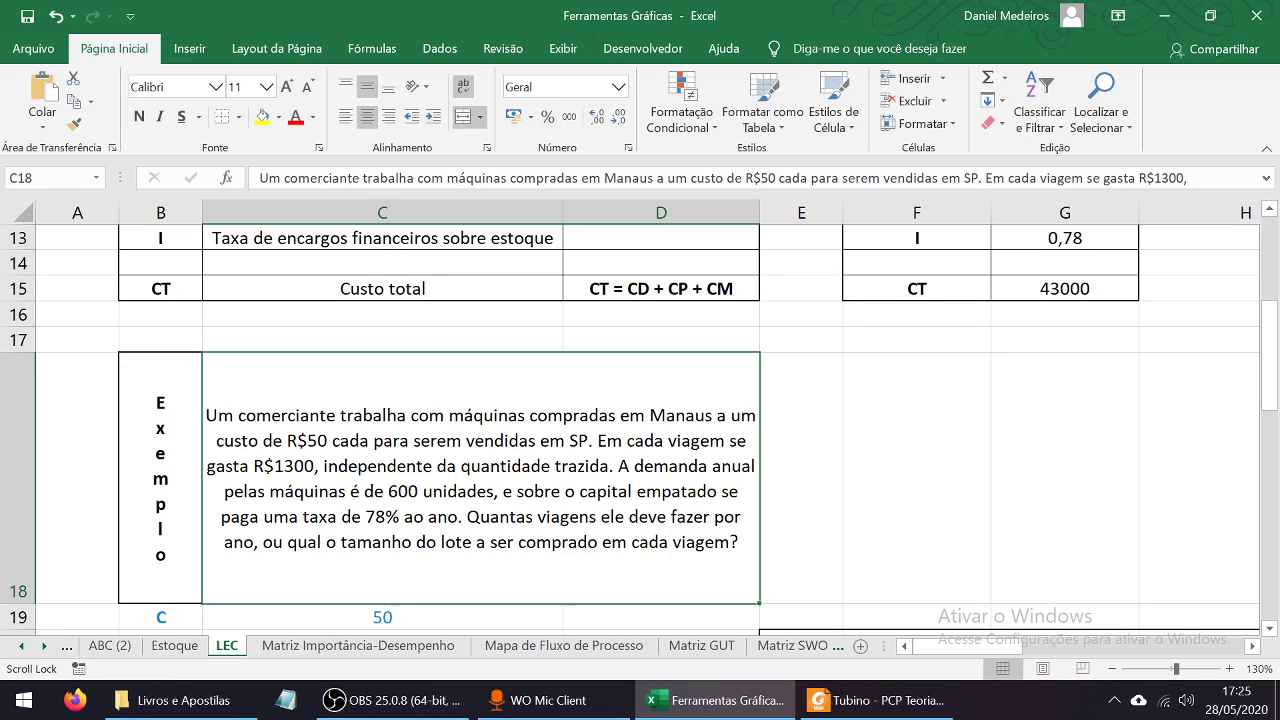
scroll(640, 420, down, 1)
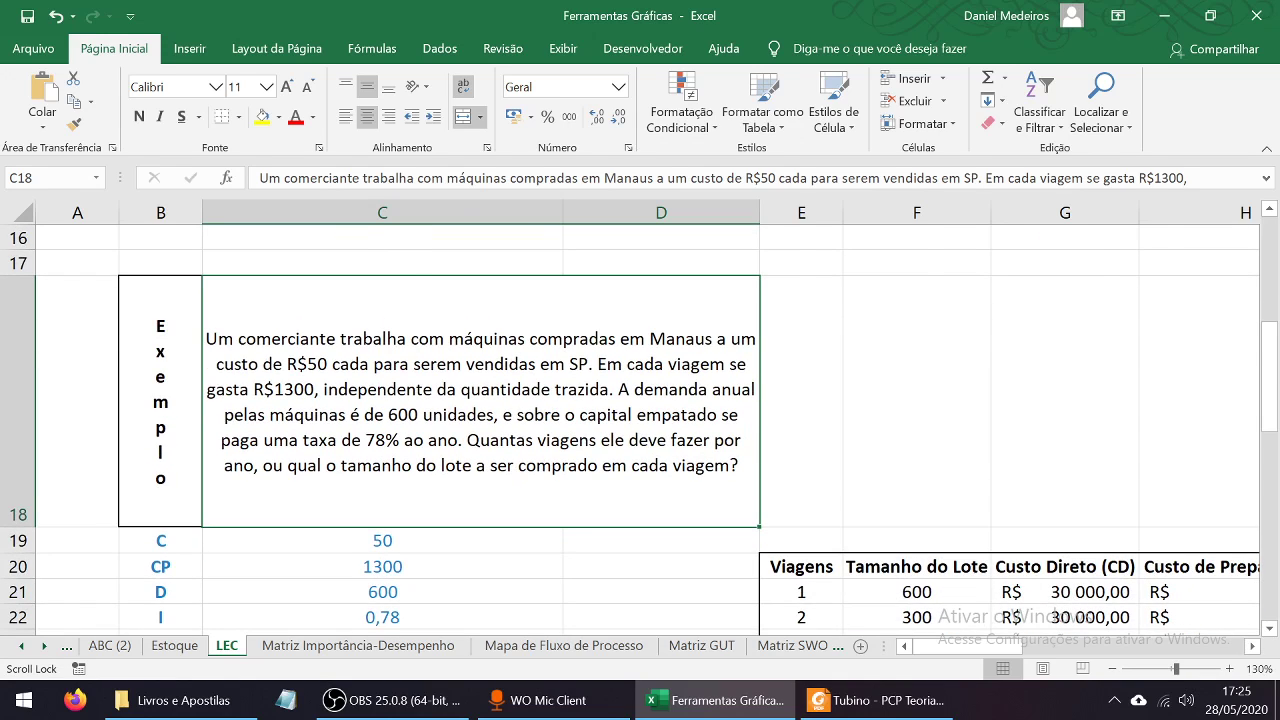
scroll(640, 420, down, 2)
scroll(640, 420, up, 1)
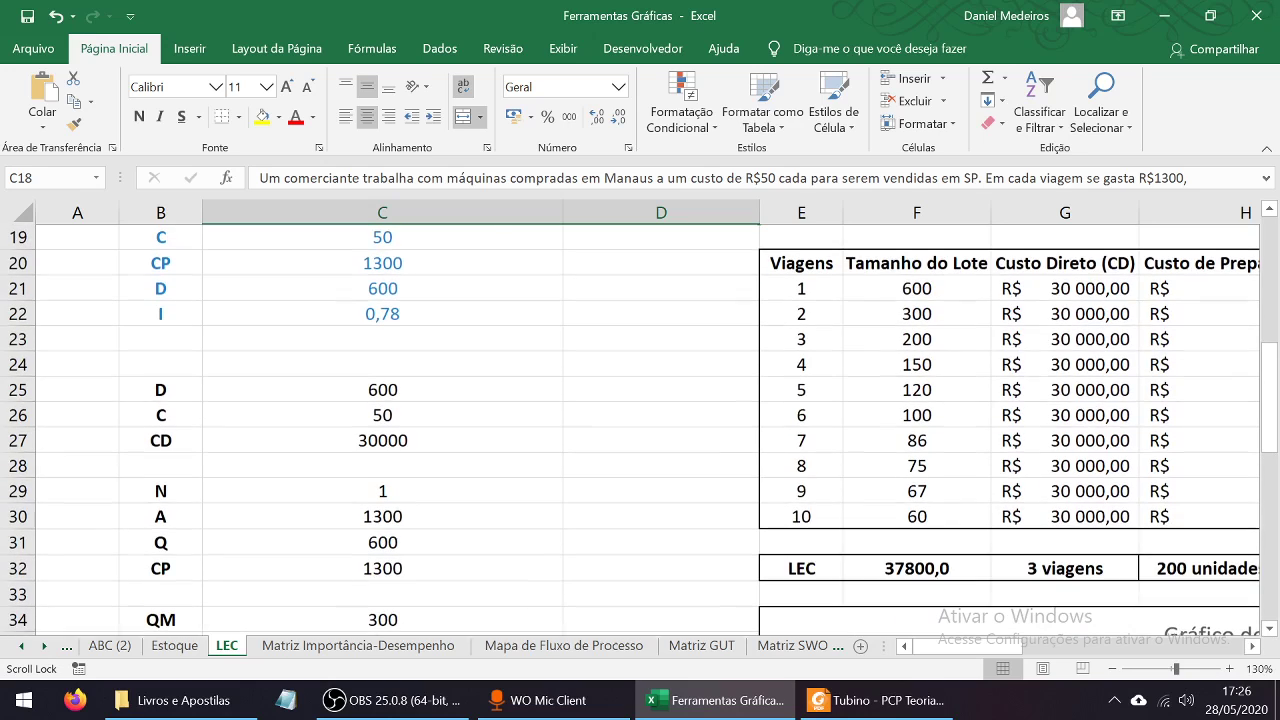
Inspect the direct cost formula in G22 and relate it to the example text and the CD calculation in rows 25 to 27
drag(968, 646, 1077, 646)
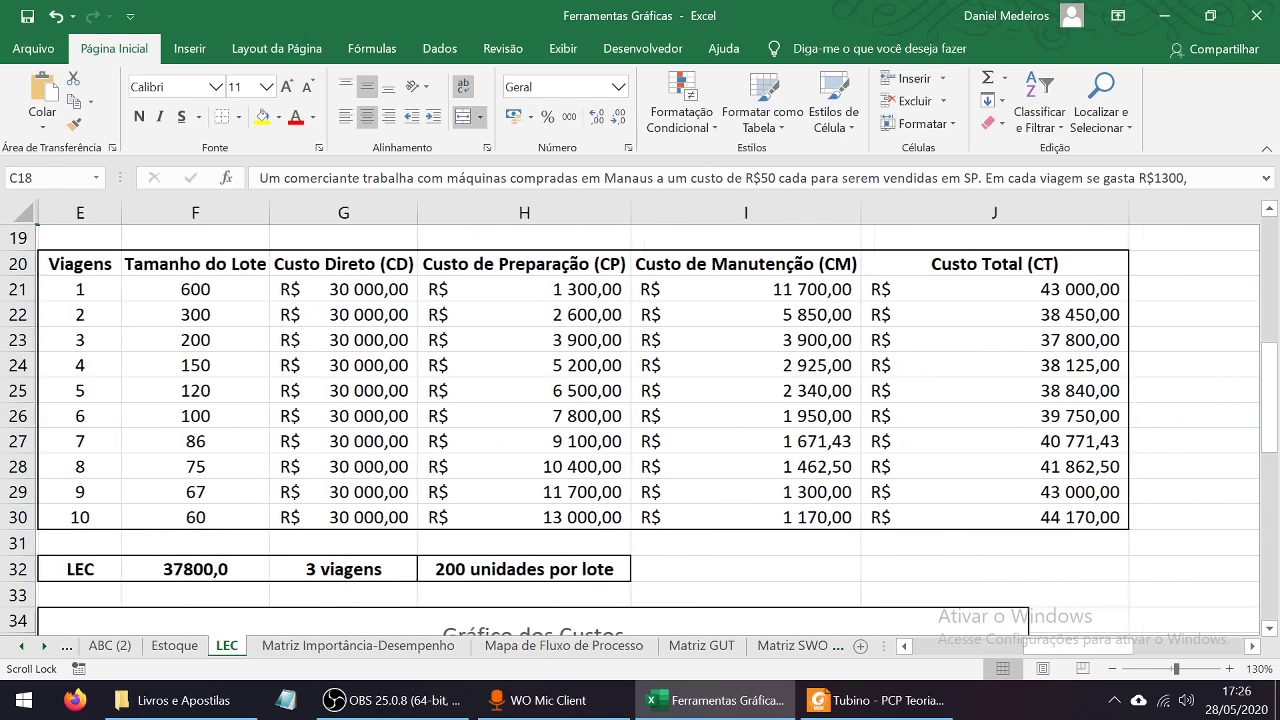
click(341, 315)
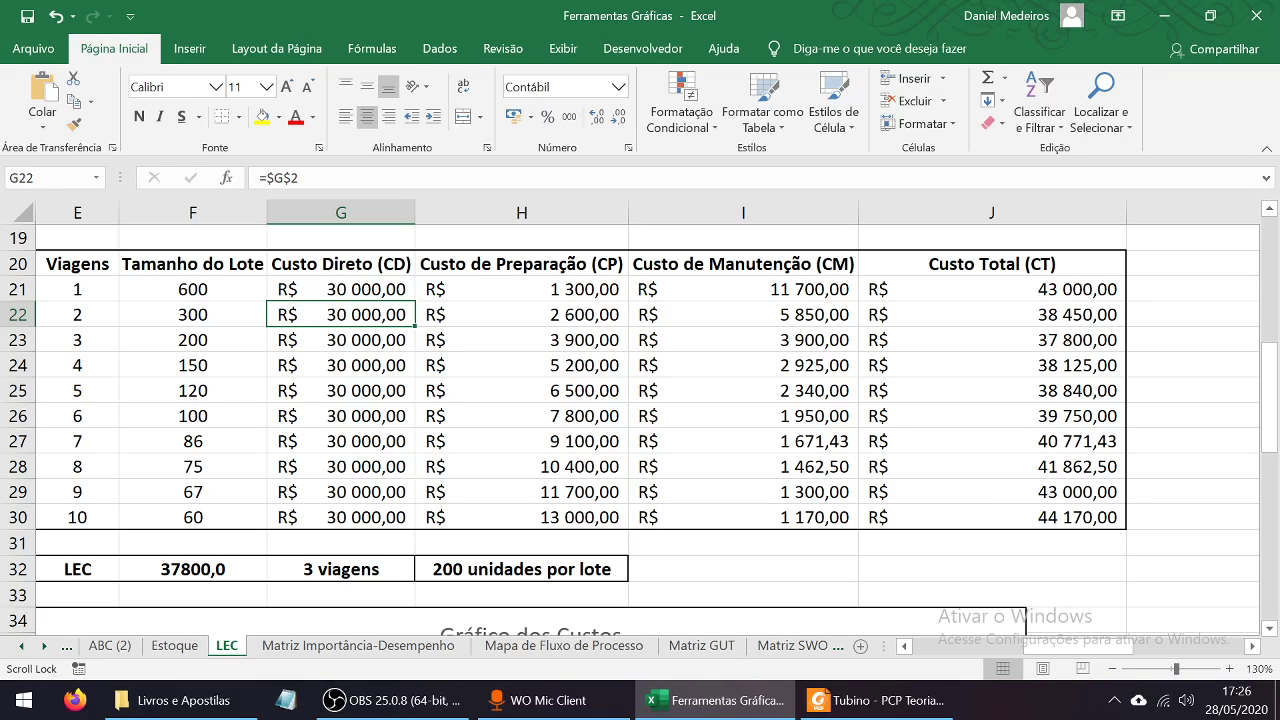
scroll(648, 430, left, 4)
scroll(648, 430, up, 4)
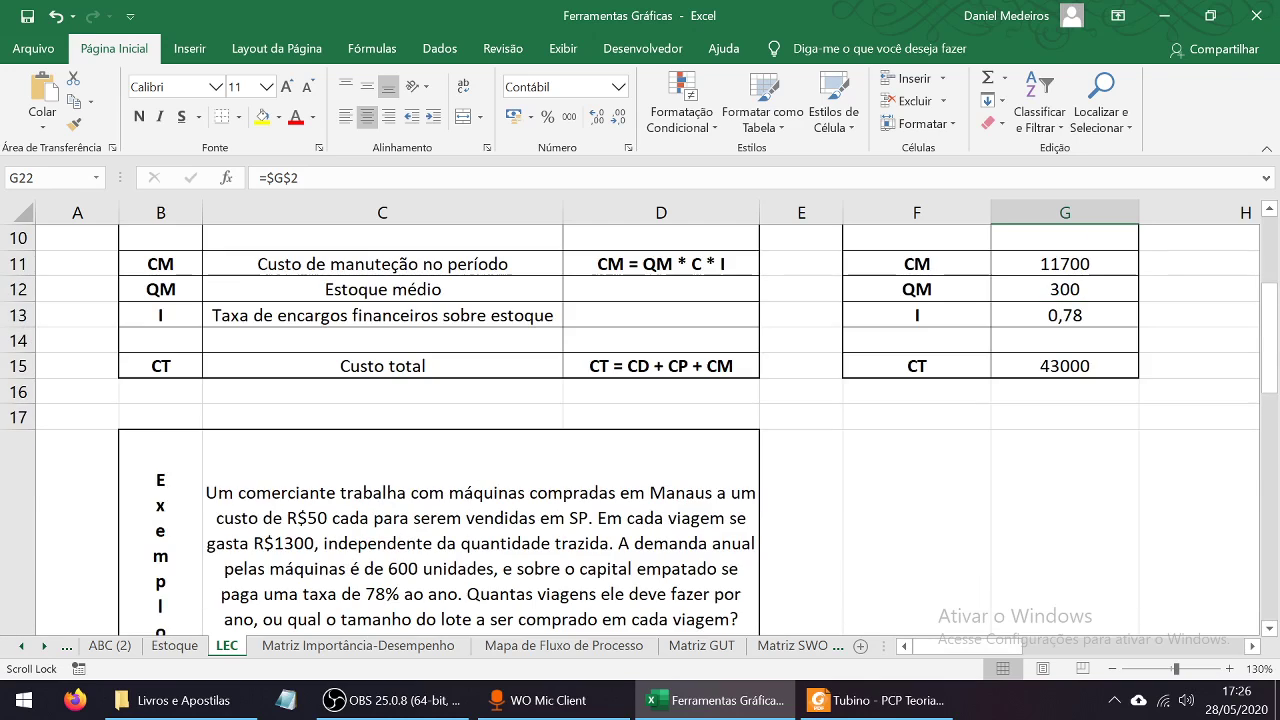
scroll(648, 430, down, 1)
scroll(640, 430, down, 3)
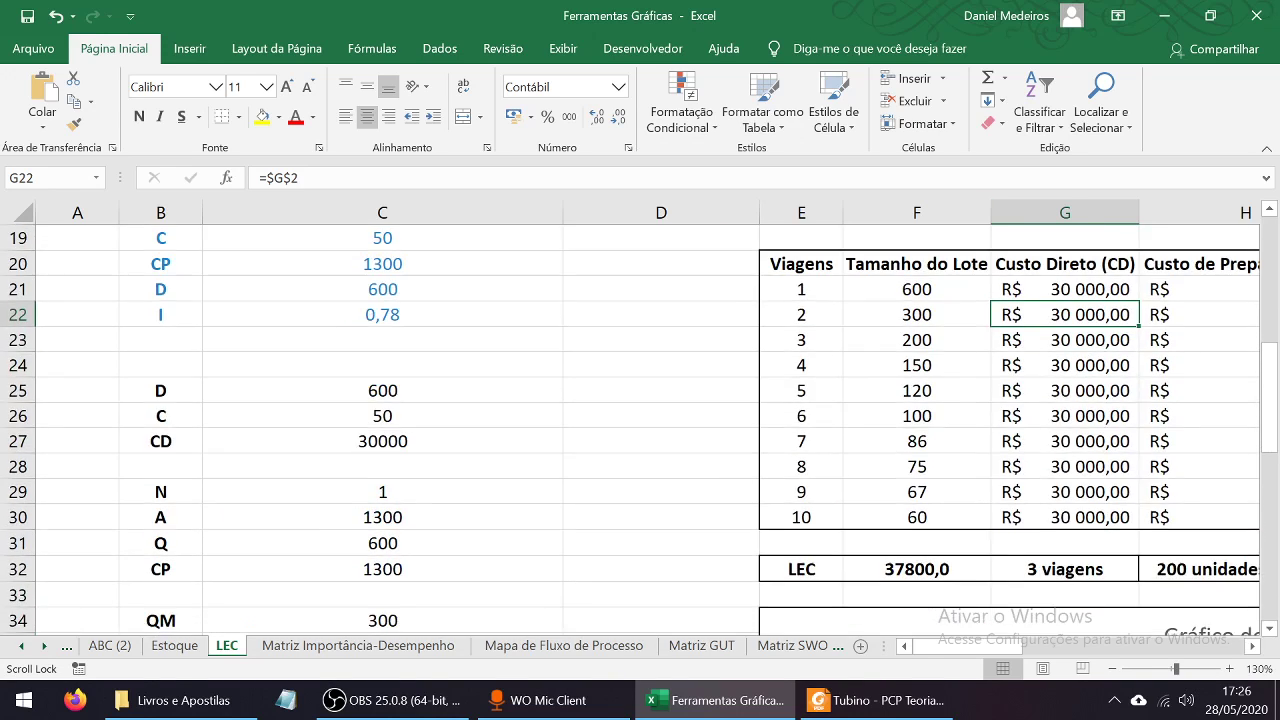
scroll(640, 430, up, 1)
scroll(640, 430, down, 1)
Compare the preparation cost (CP) formulas in H21 to H23 with the trip numbers in E21 to E23
drag(967, 647, 1078, 647)
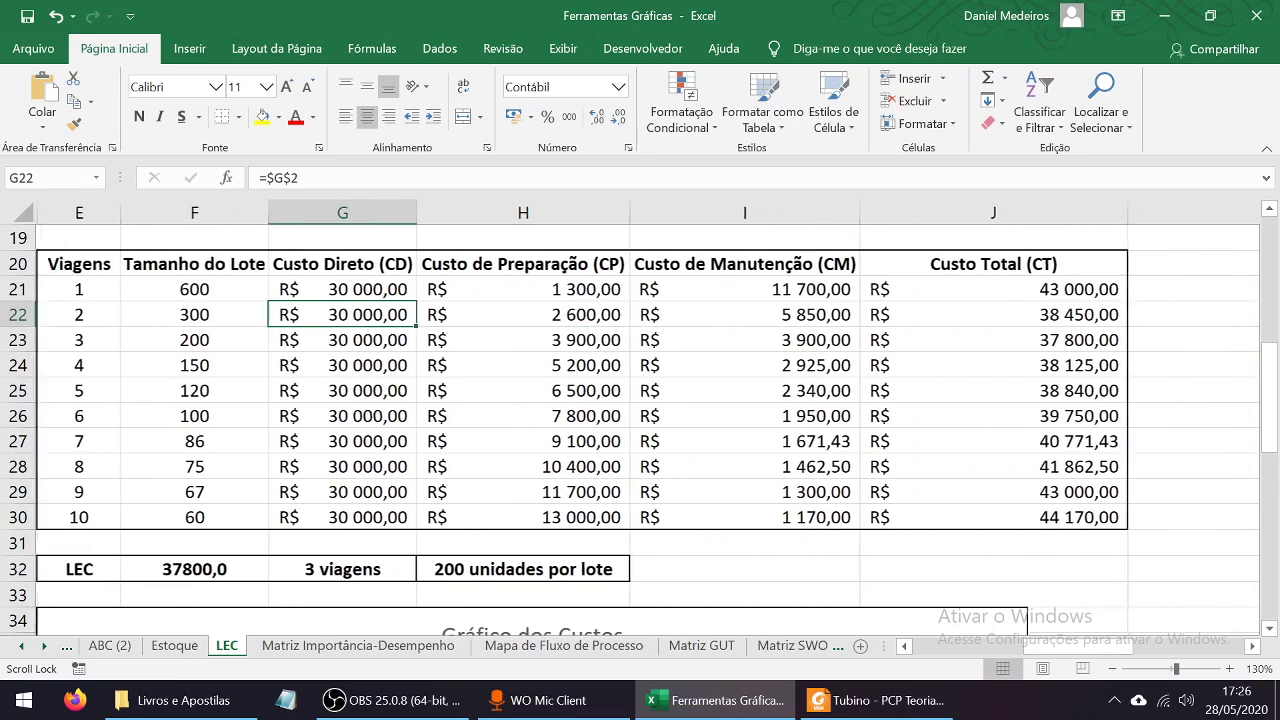
click(77, 289)
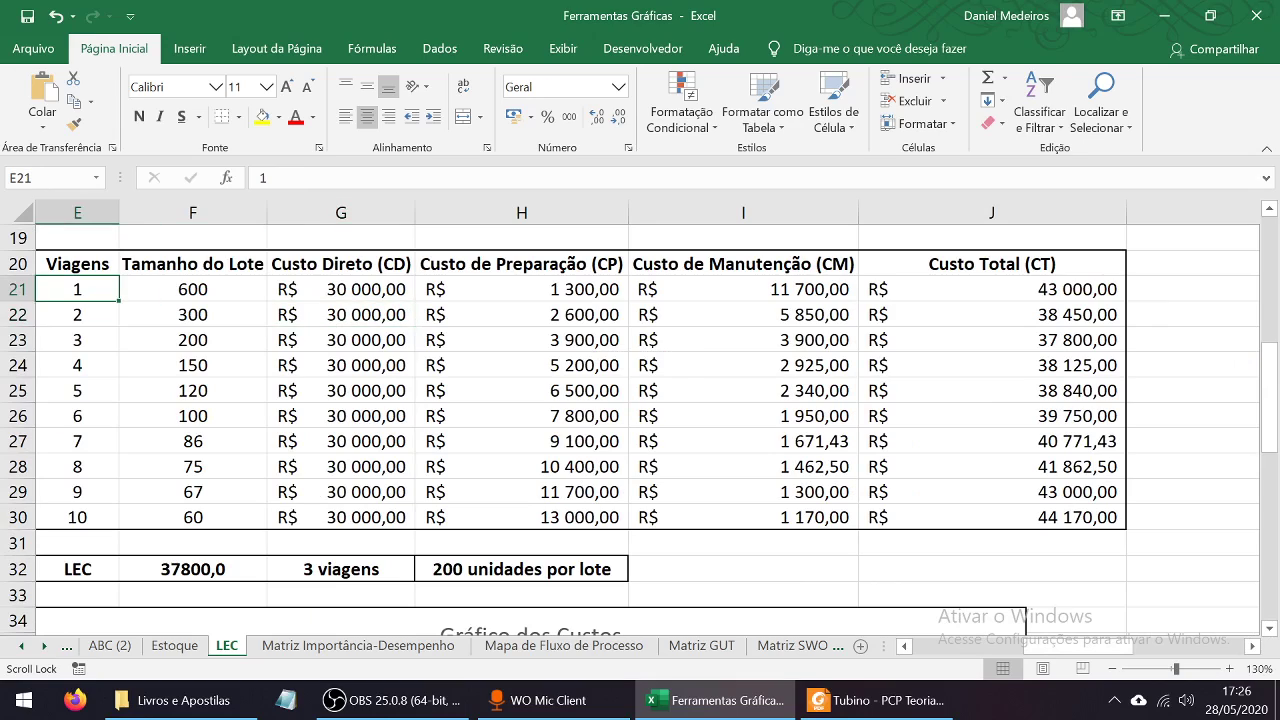
click(521, 289)
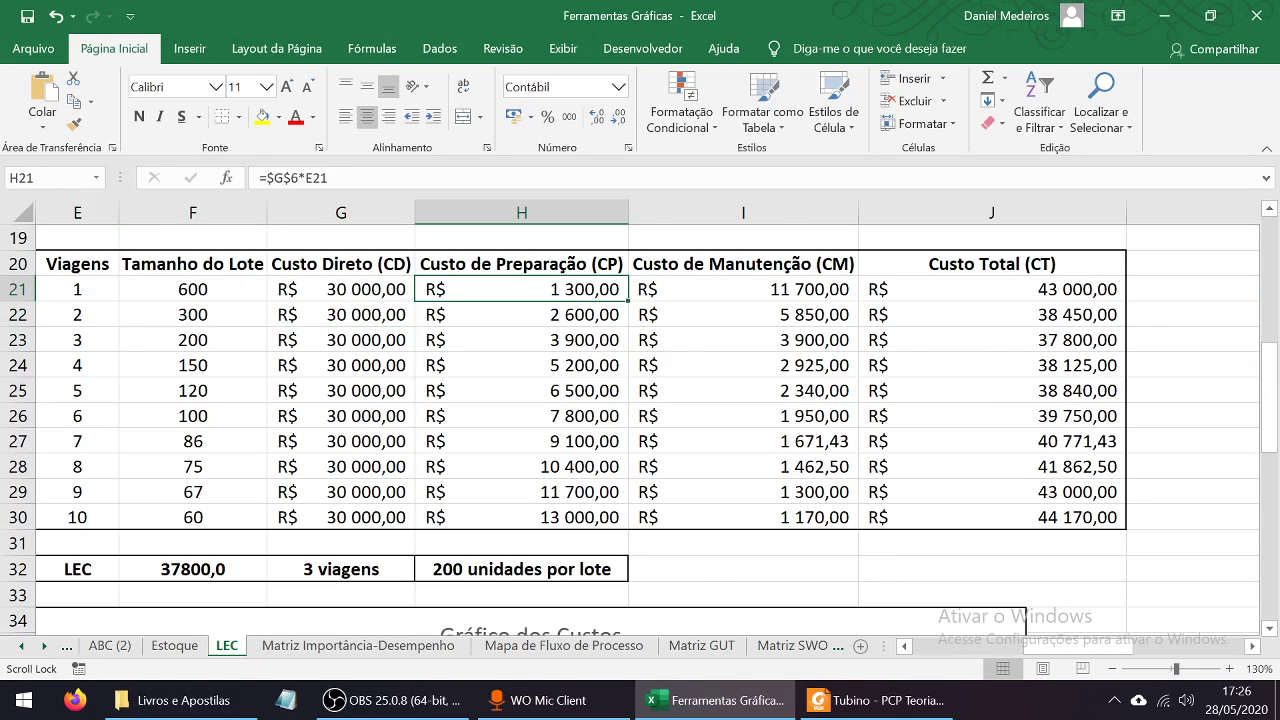
click(77, 315)
click(521, 315)
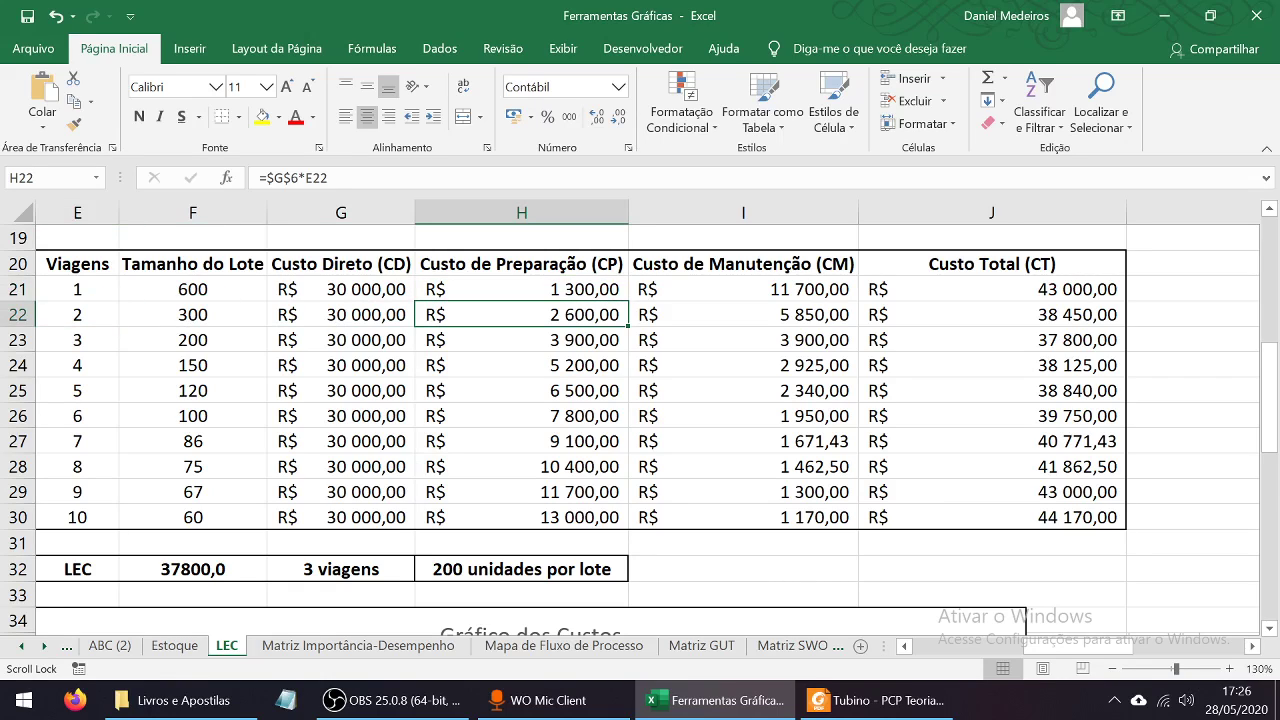
click(77, 340)
click(521, 340)
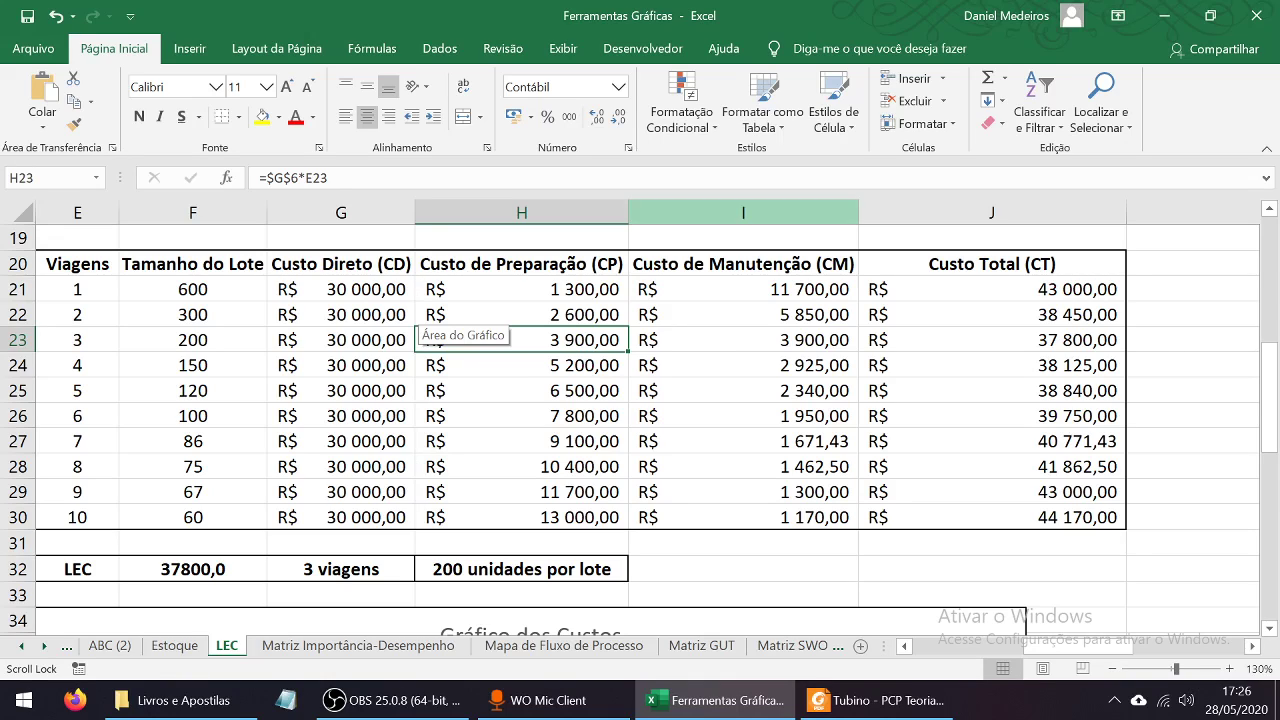
Trace the maintenance cost (CM) formulas in I21 and I22 back to the lot sizes and the example's input values
click(743, 289)
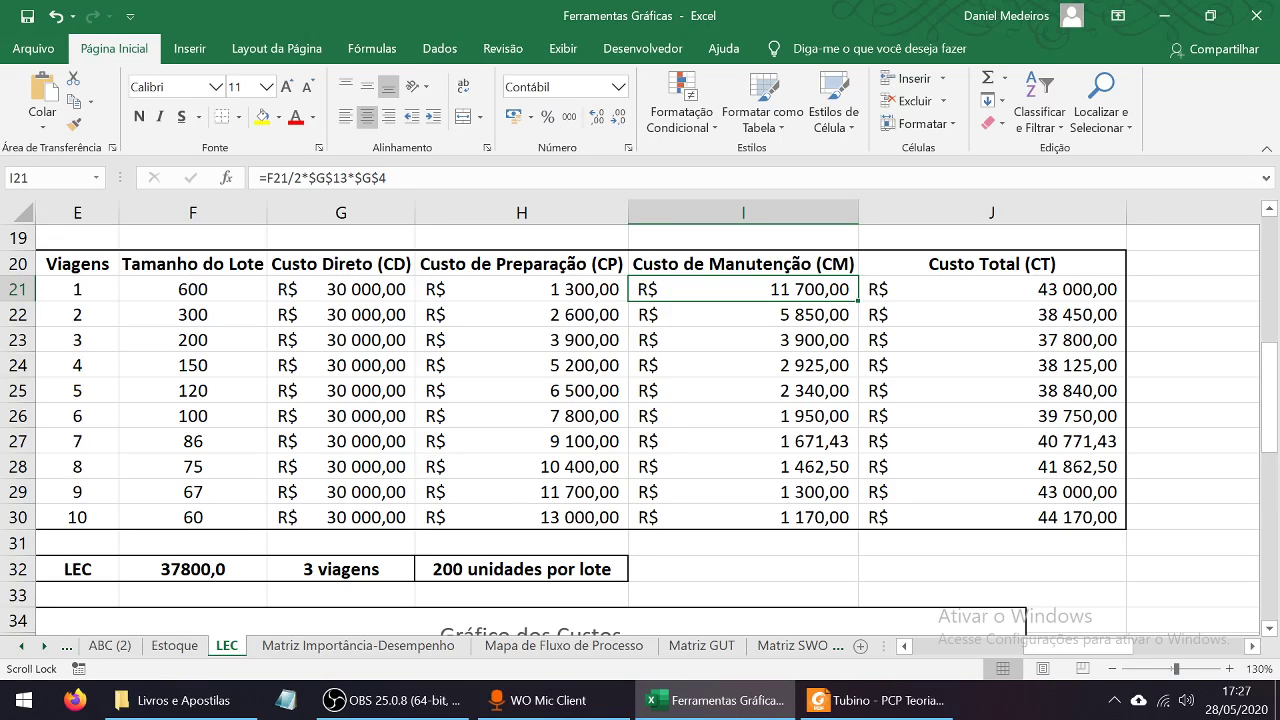
click(193, 289)
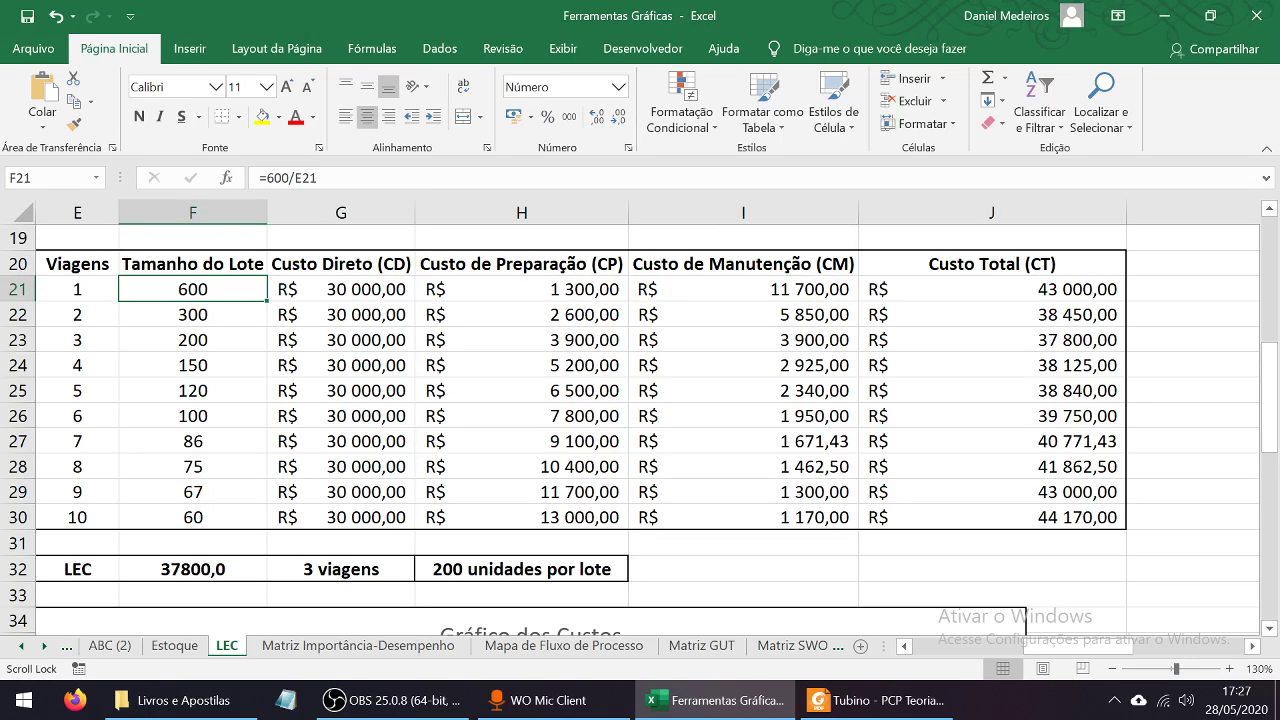
click(18, 314)
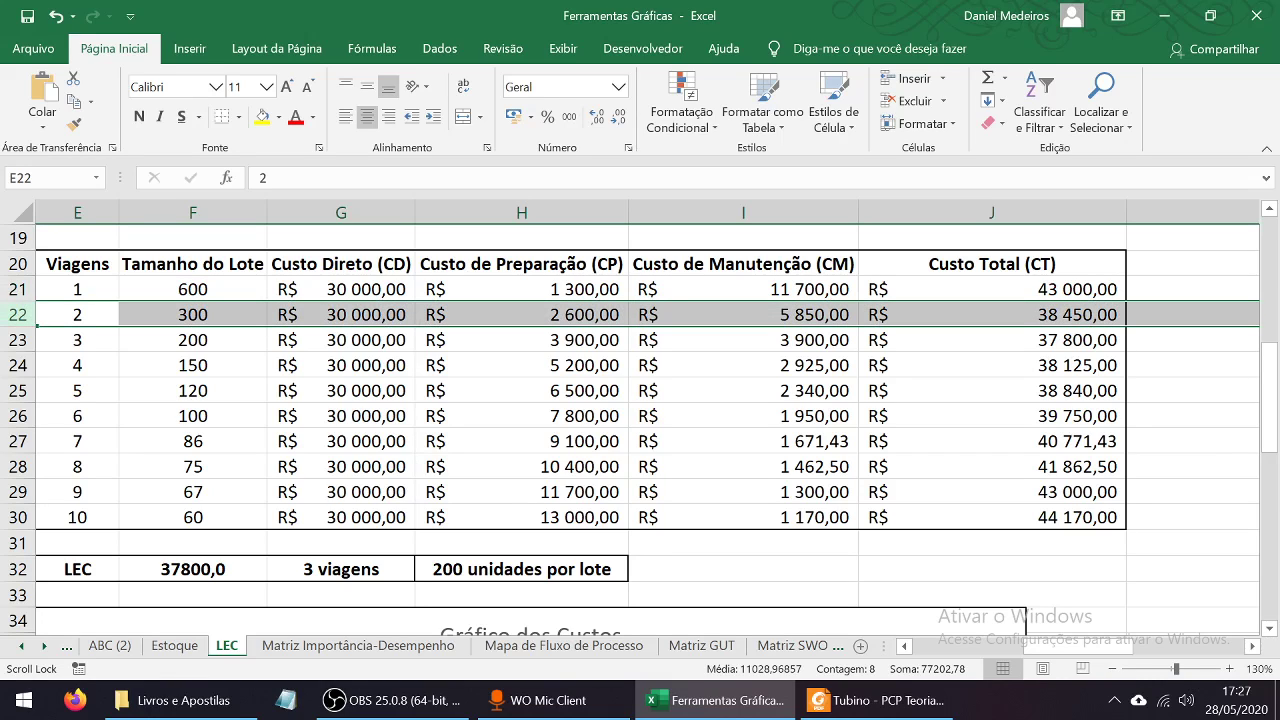
click(743, 340)
click(743, 316)
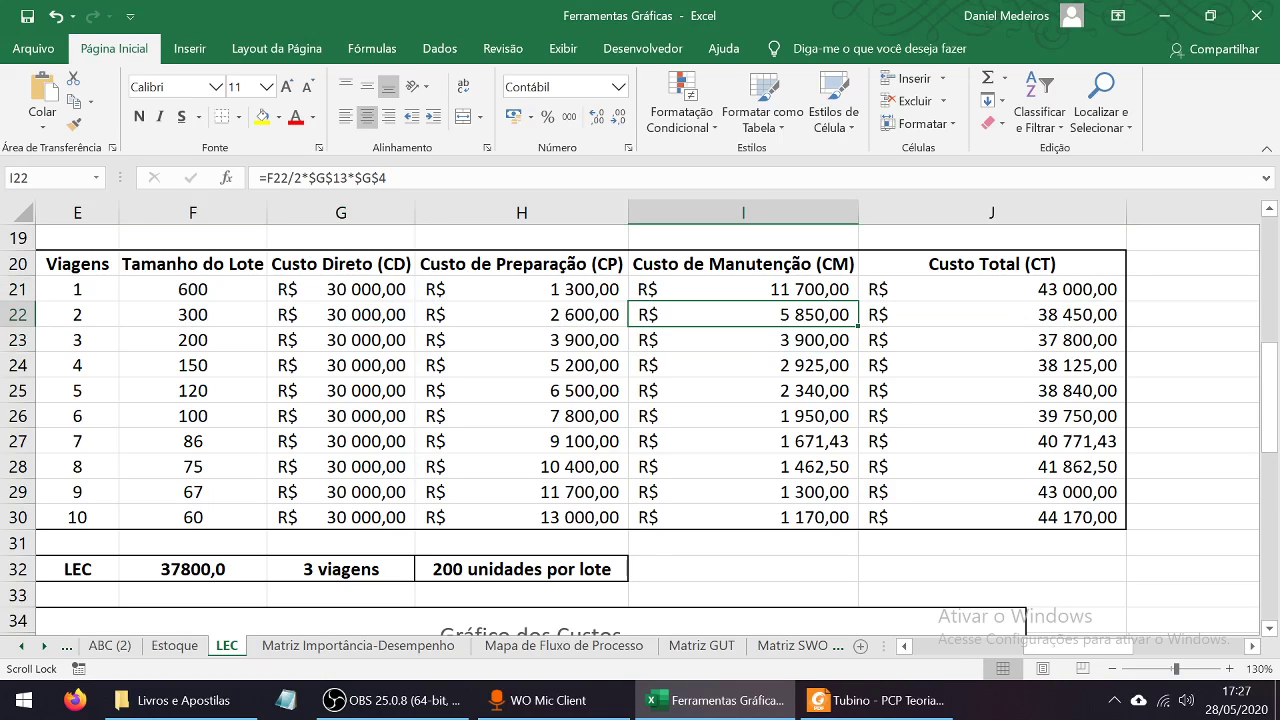
scroll(640, 420, left, 5)
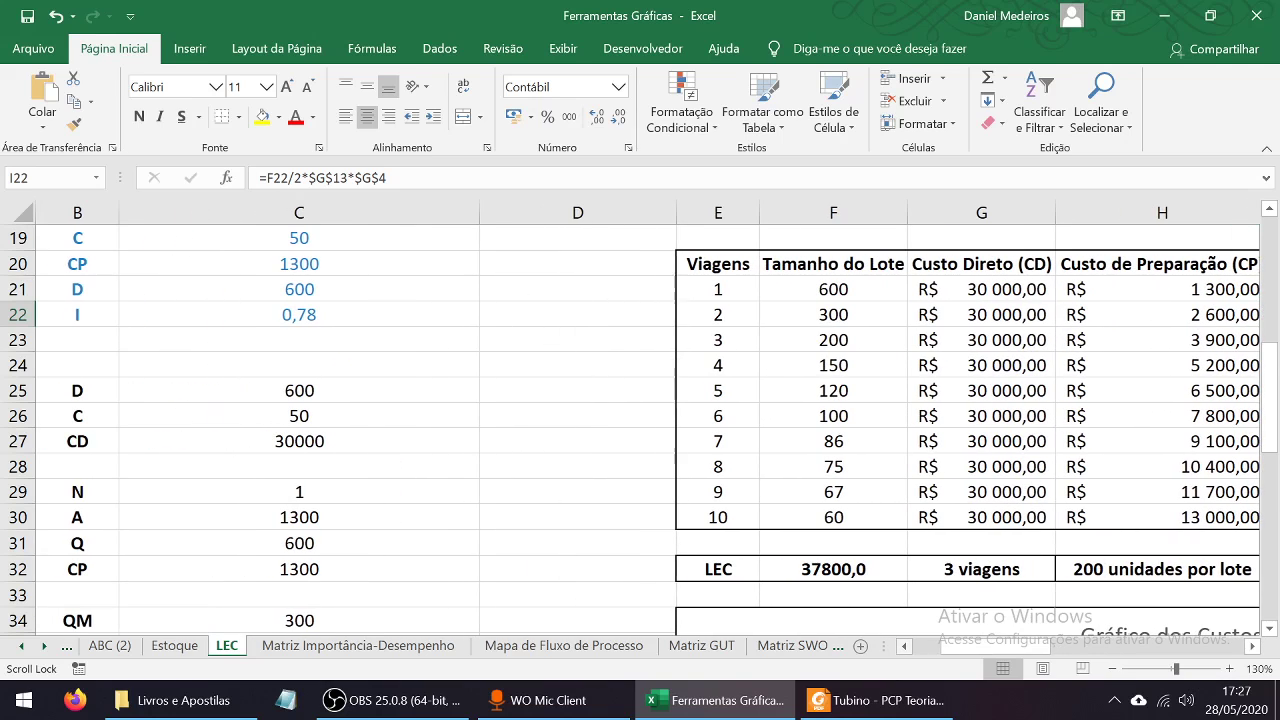
Check the input I in C22 and compare the trip numbers with the lot sizes for 3 trips (E23:F23) and 10 trips (E30:F30)
click(299, 315)
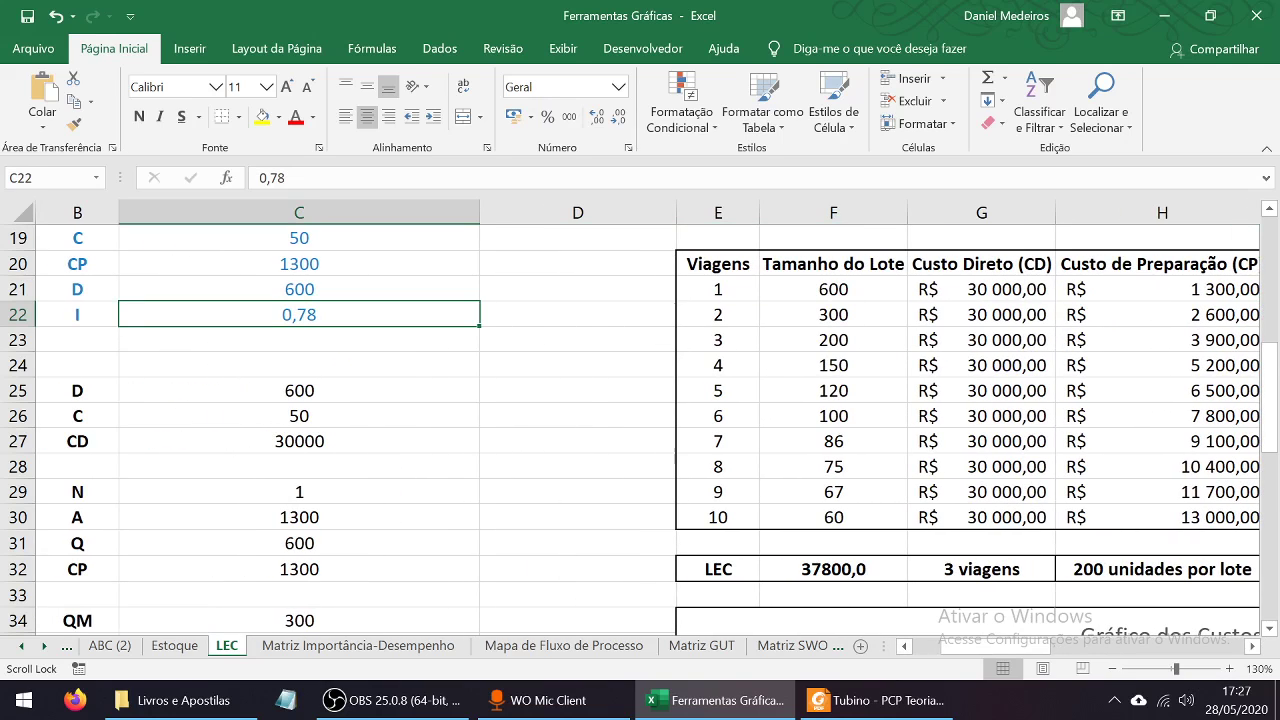
scroll(640, 420, right, 3)
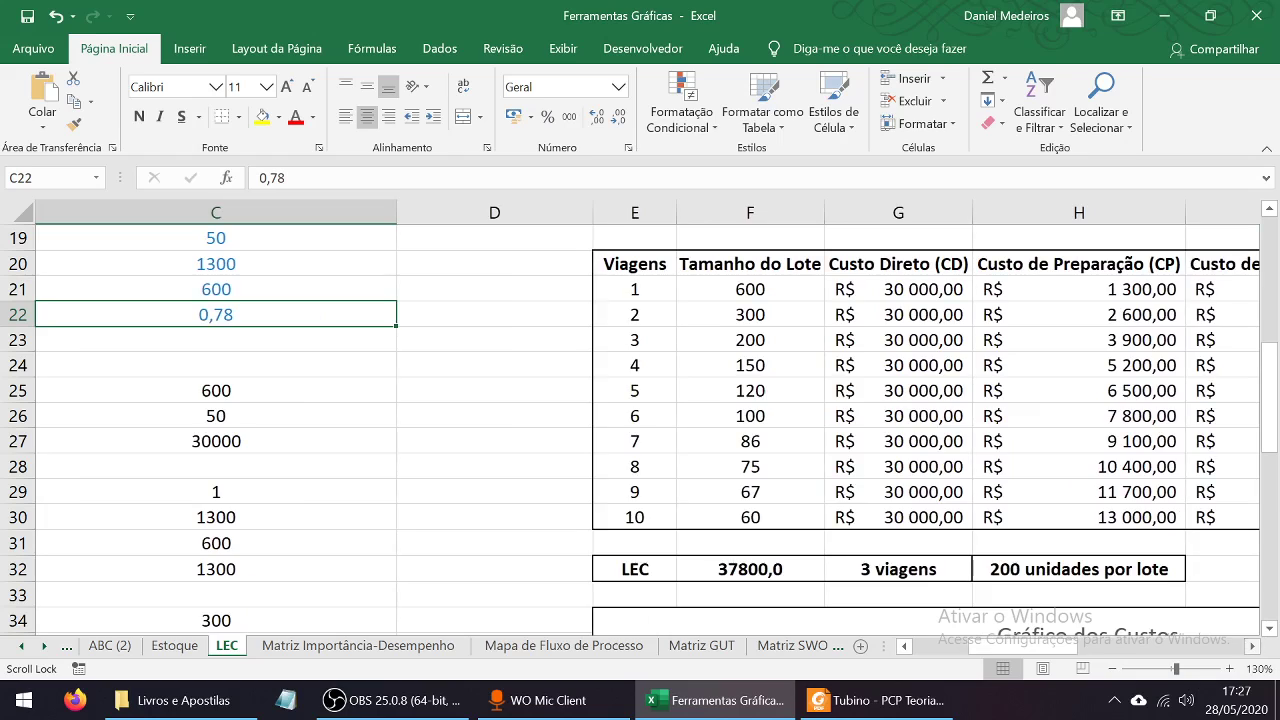
key(Right)
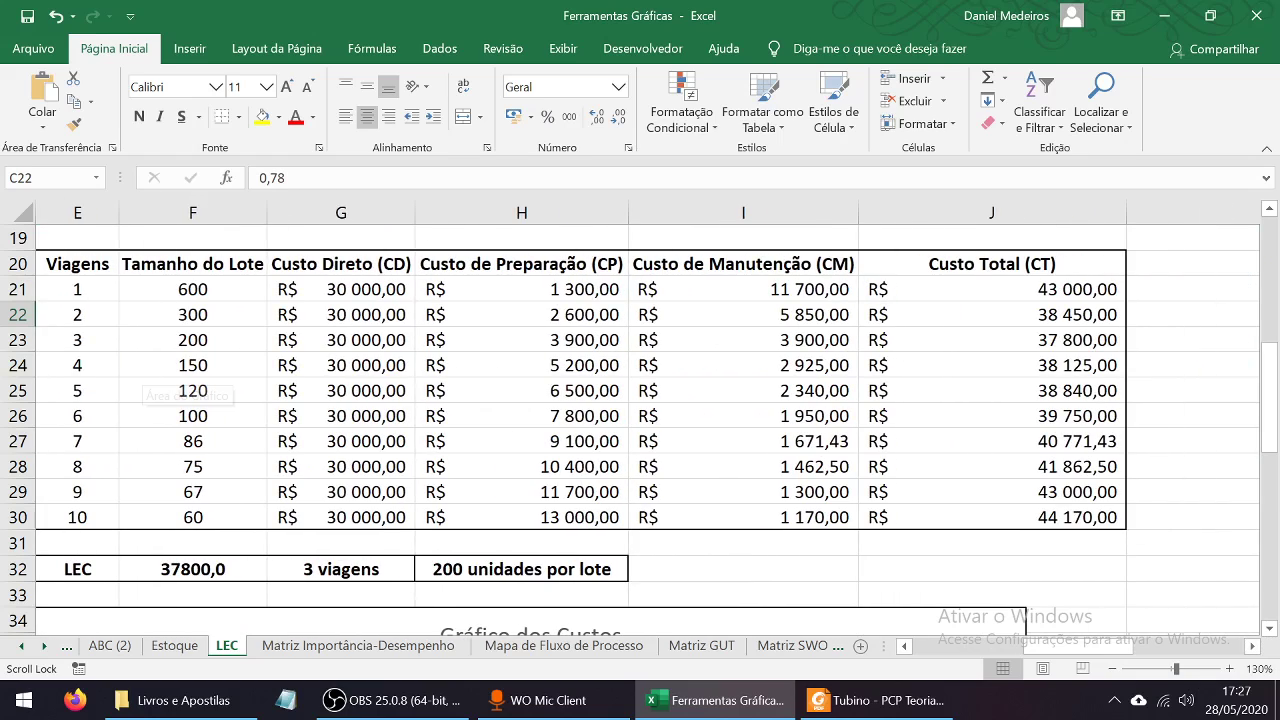
click(77, 340)
key(shift+Right)
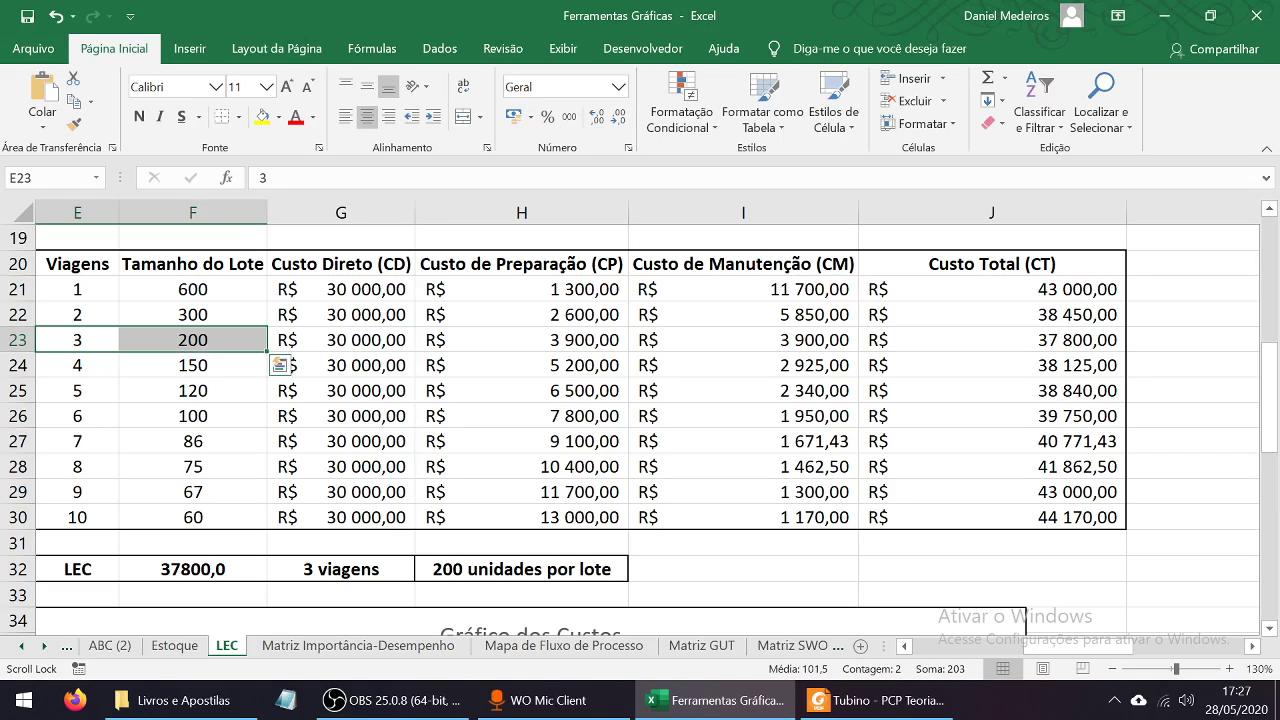
click(77, 517)
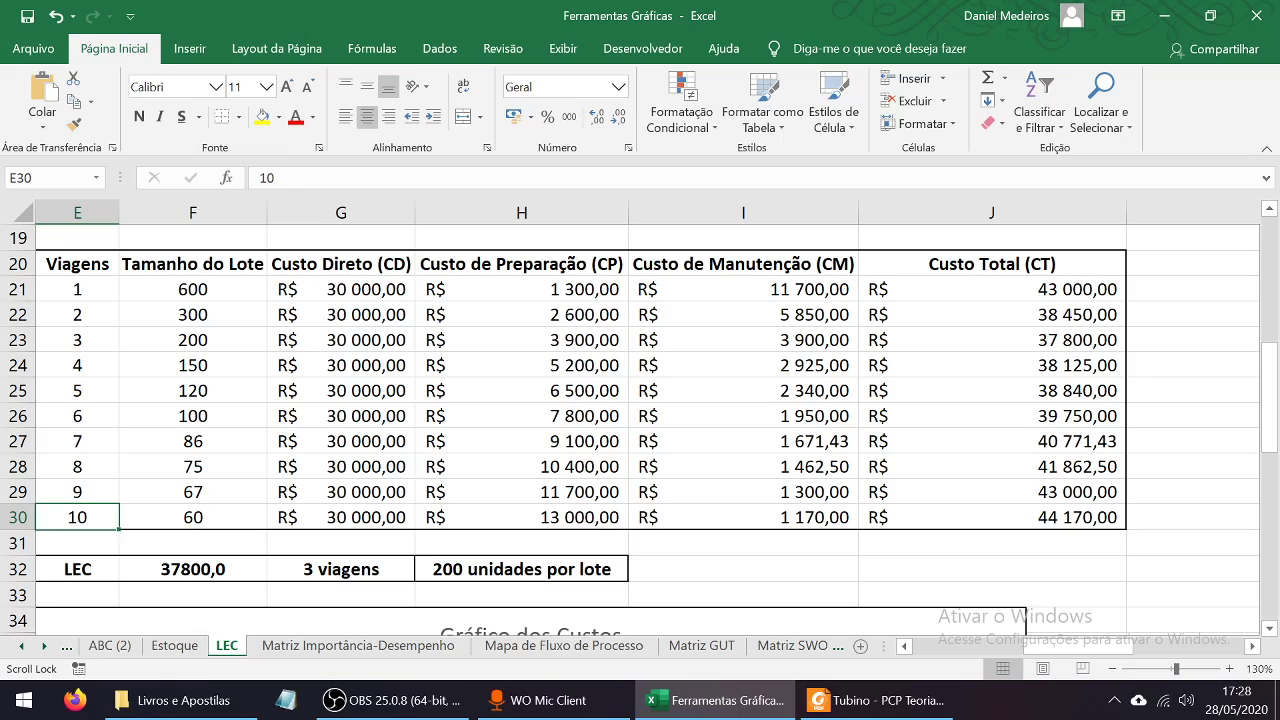
click(193, 517)
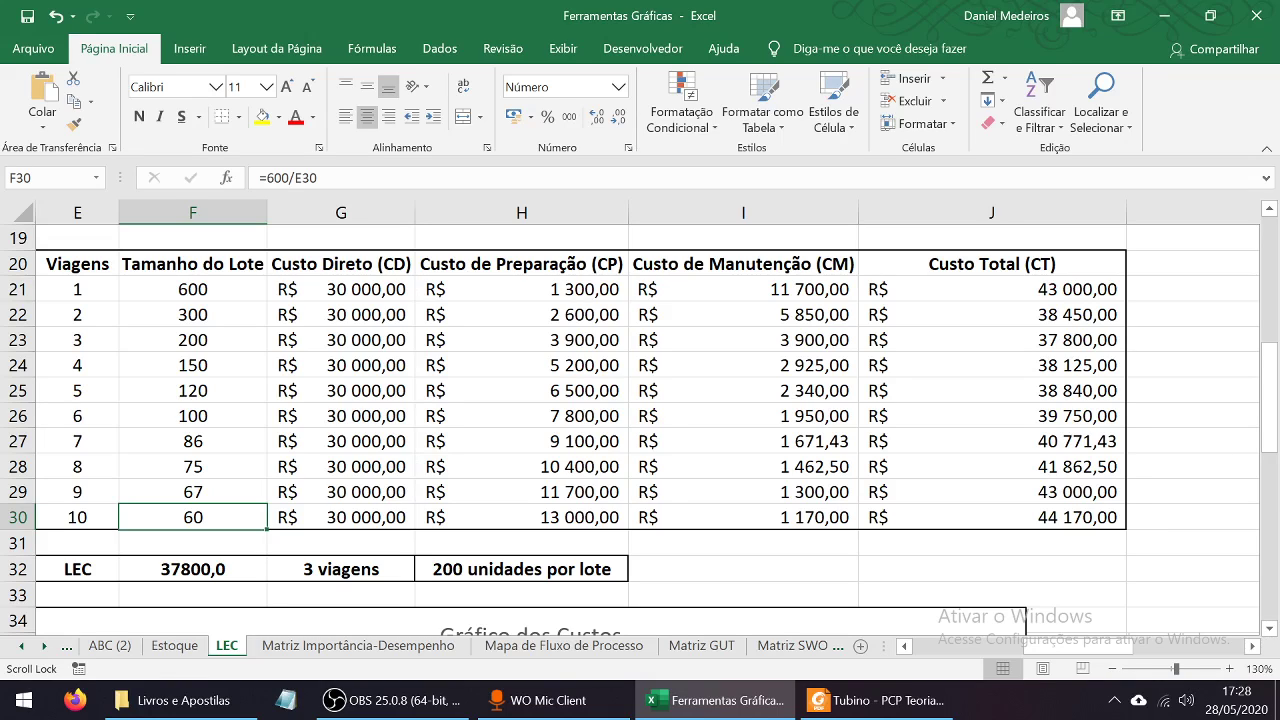
Compare the preparation cost (CP) and maintenance cost (CM) columns in H20:I30, contrasting the values for 1 trip and 10 trips
drag(521, 264, 521, 517)
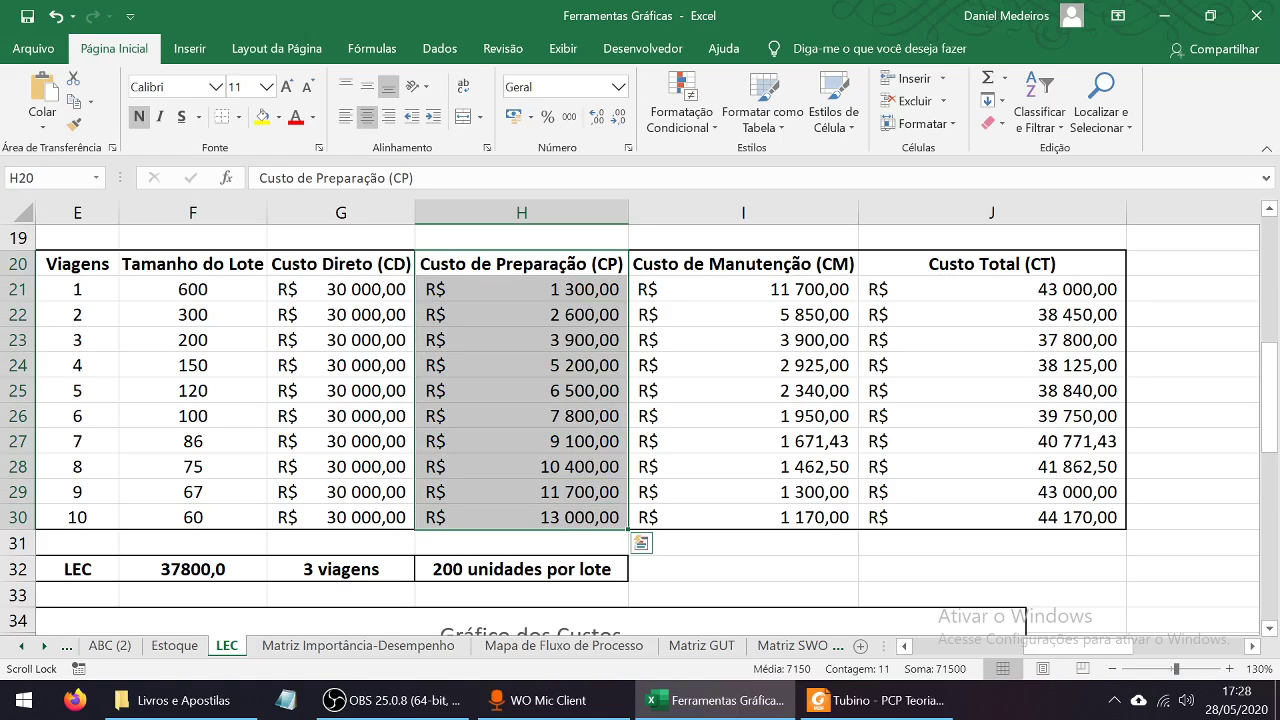
drag(743, 264, 743, 517)
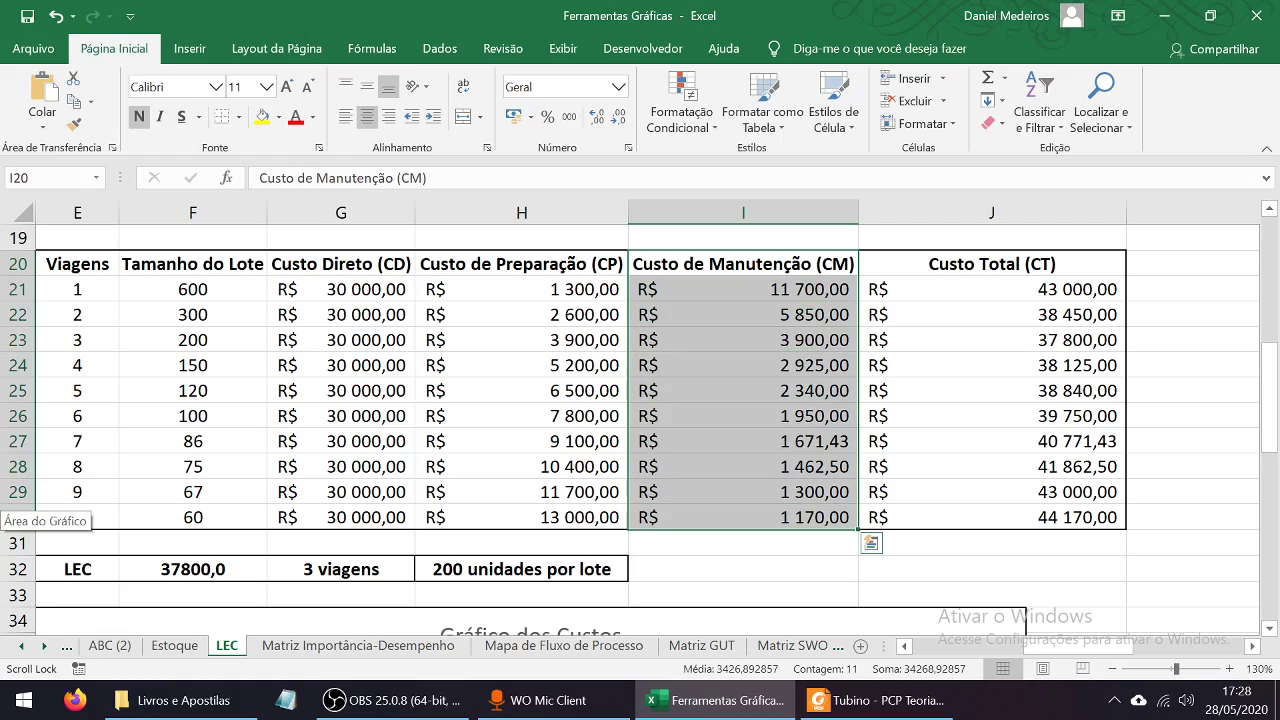
click(521, 289)
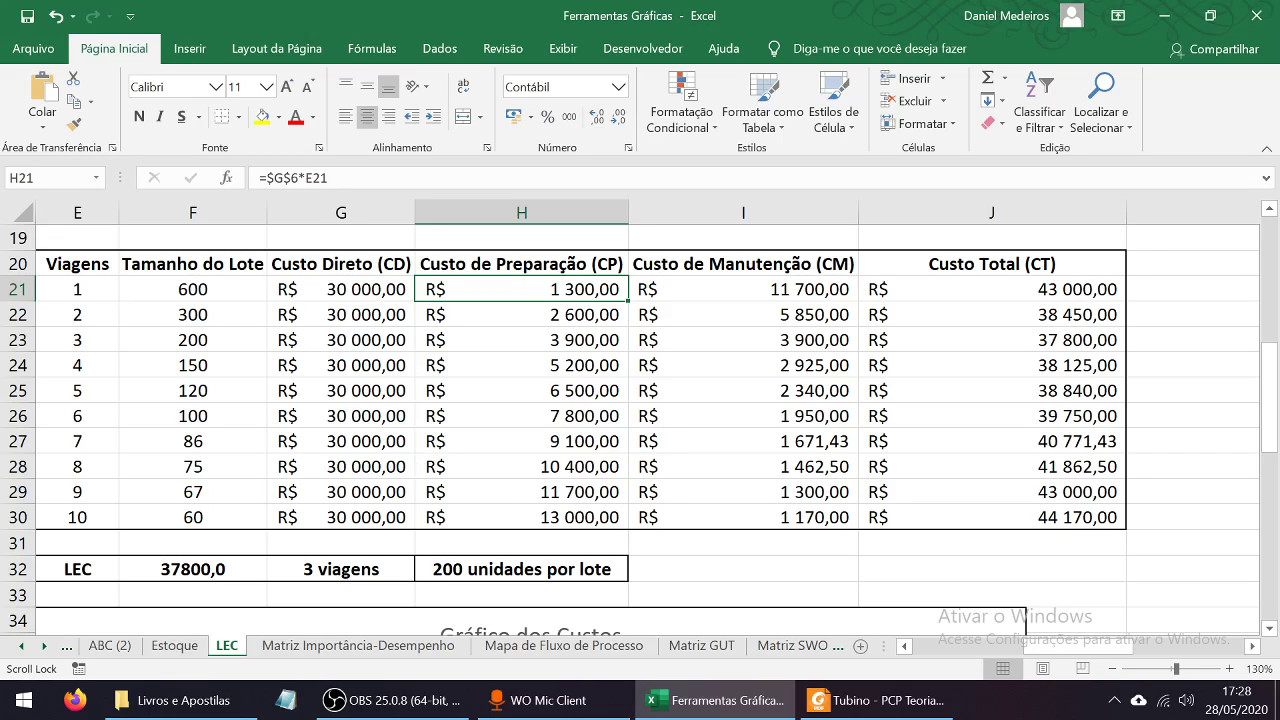
click(743, 289)
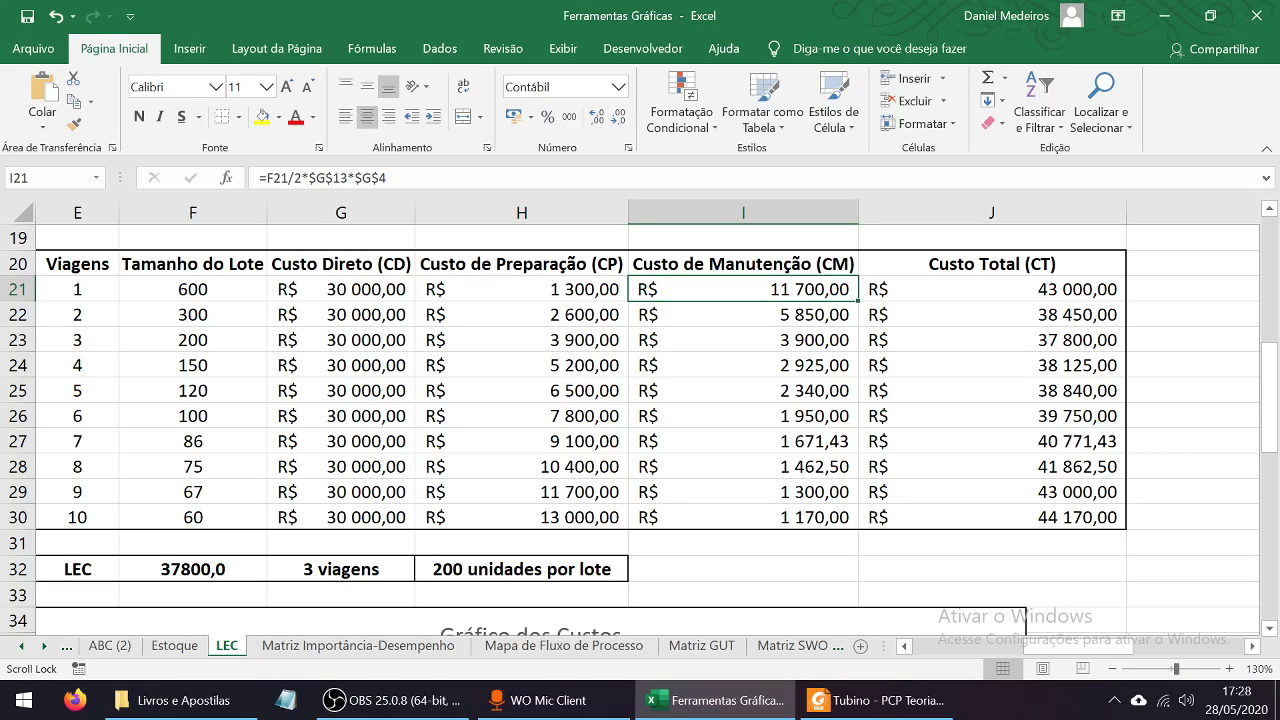
click(77, 517)
click(521, 517)
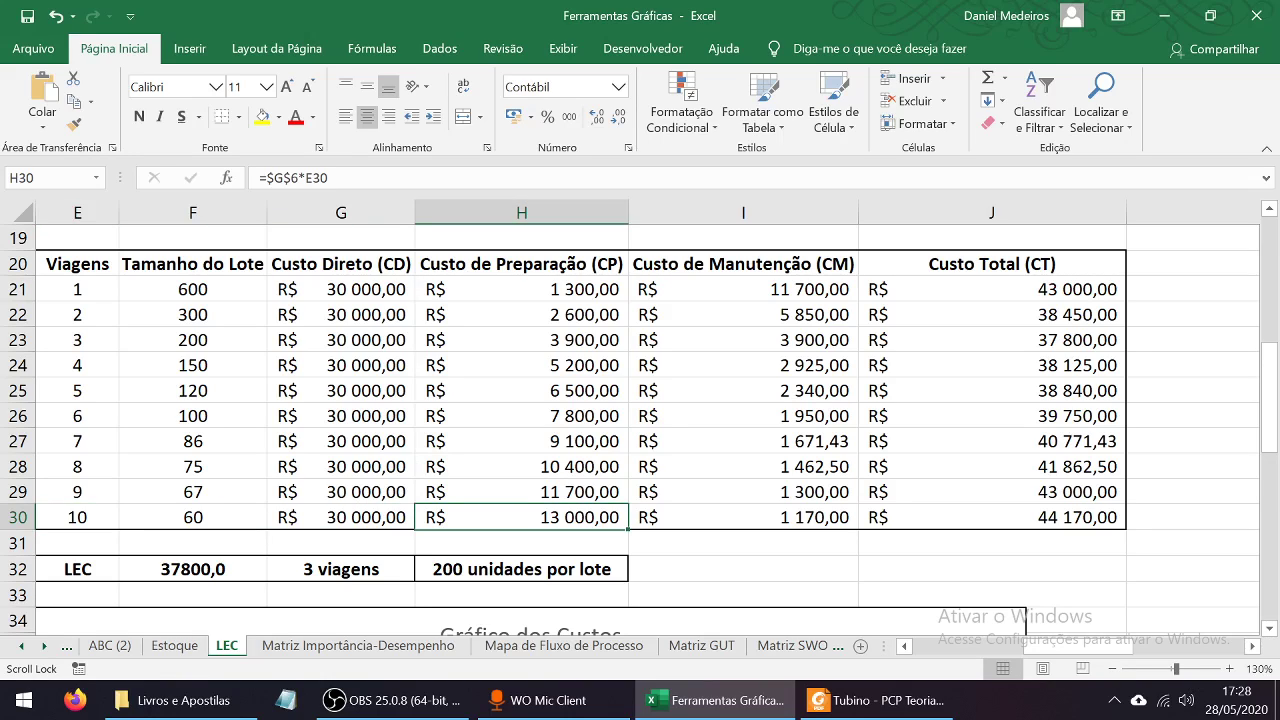
click(743, 517)
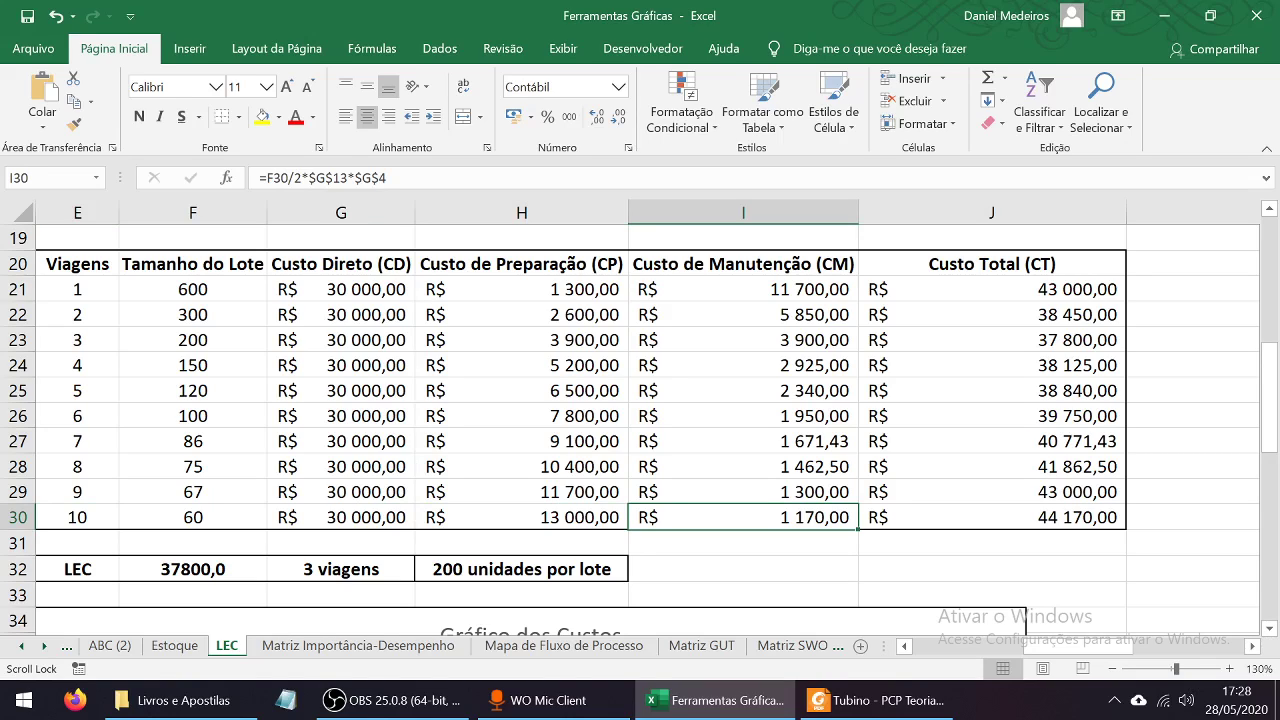
Relate the three cost components in G20:I20 to the Custo Total (CT) column in J20:J30, going through the rows for 1 to 4 trips
drag(341, 264, 743, 264)
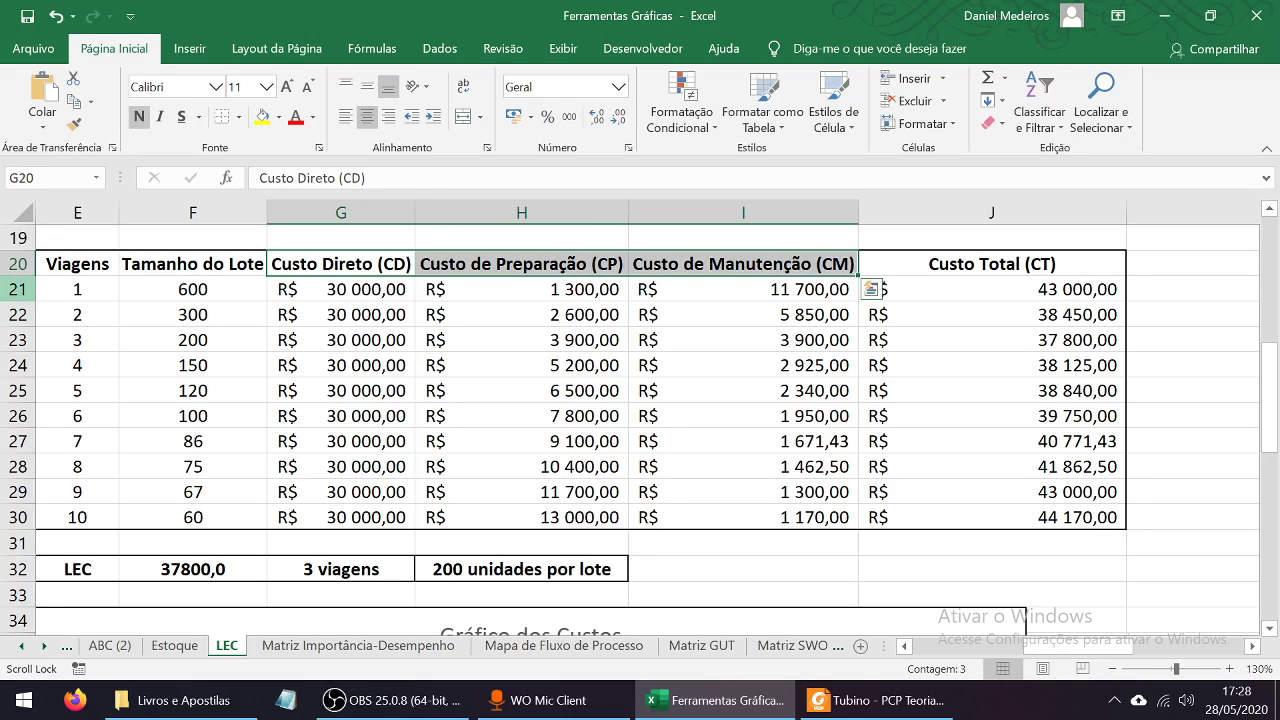
click(18, 289)
click(18, 315)
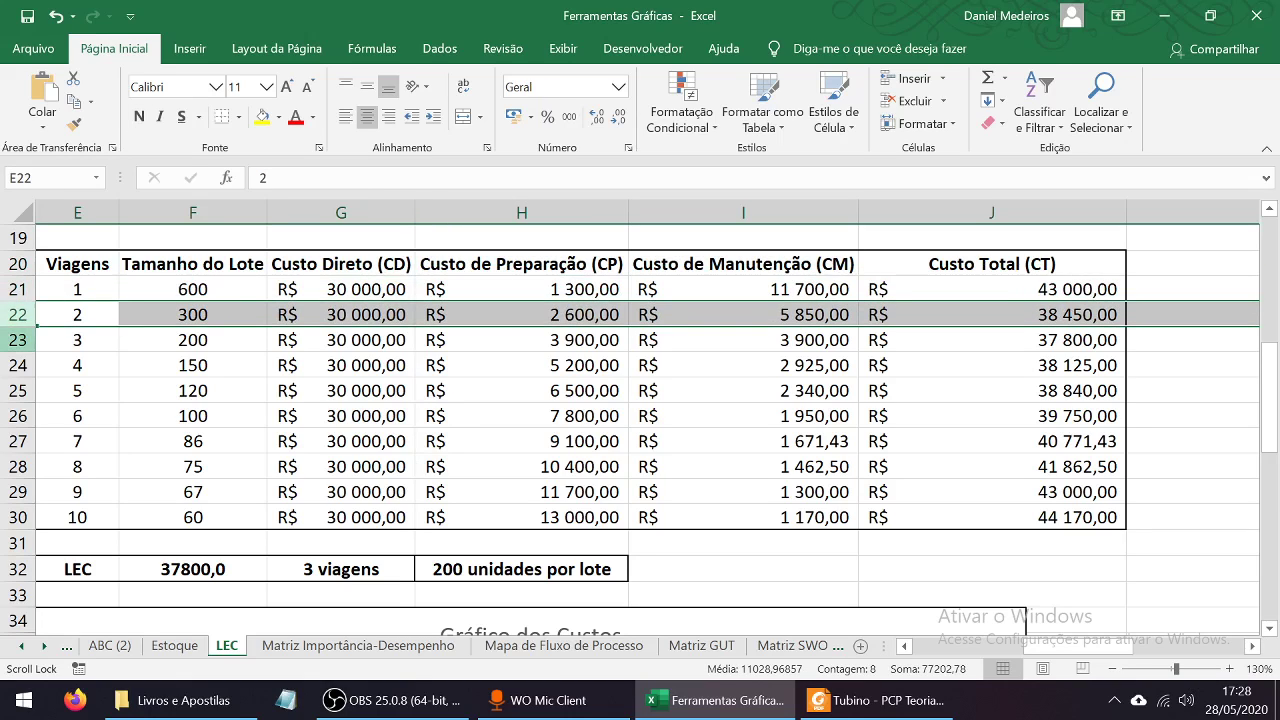
click(18, 340)
click(34, 365)
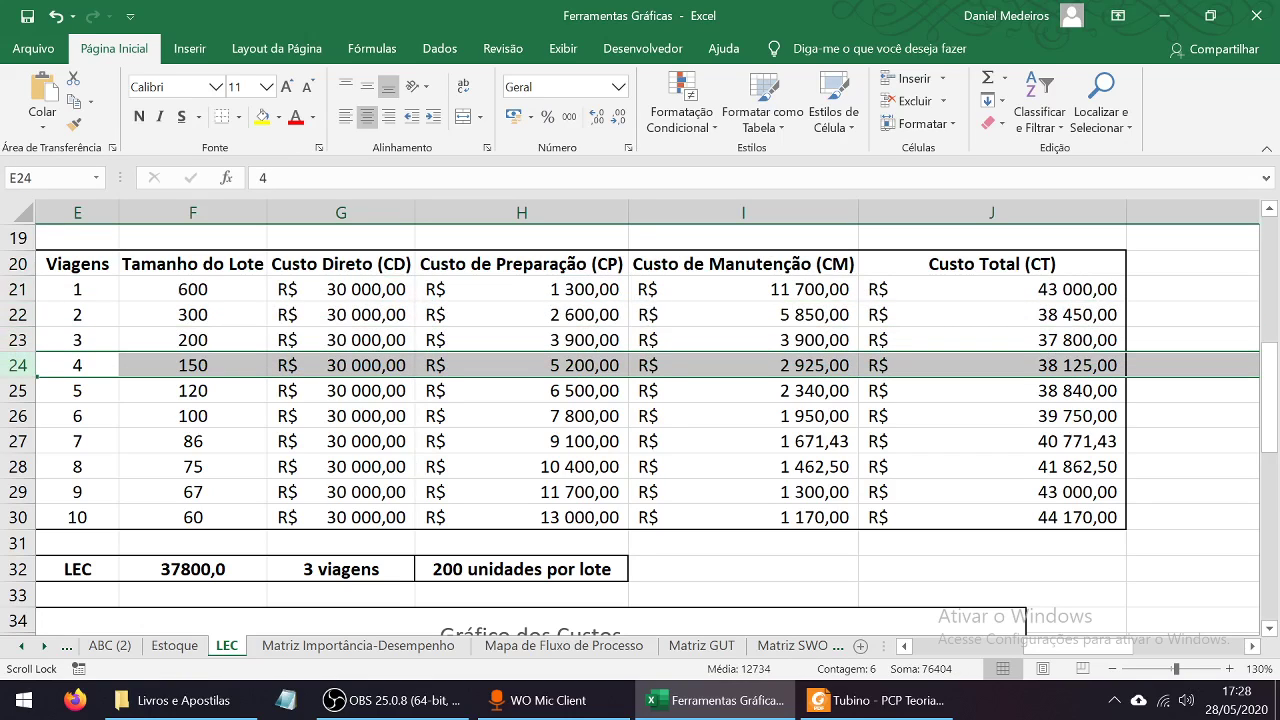
drag(992, 264, 992, 517)
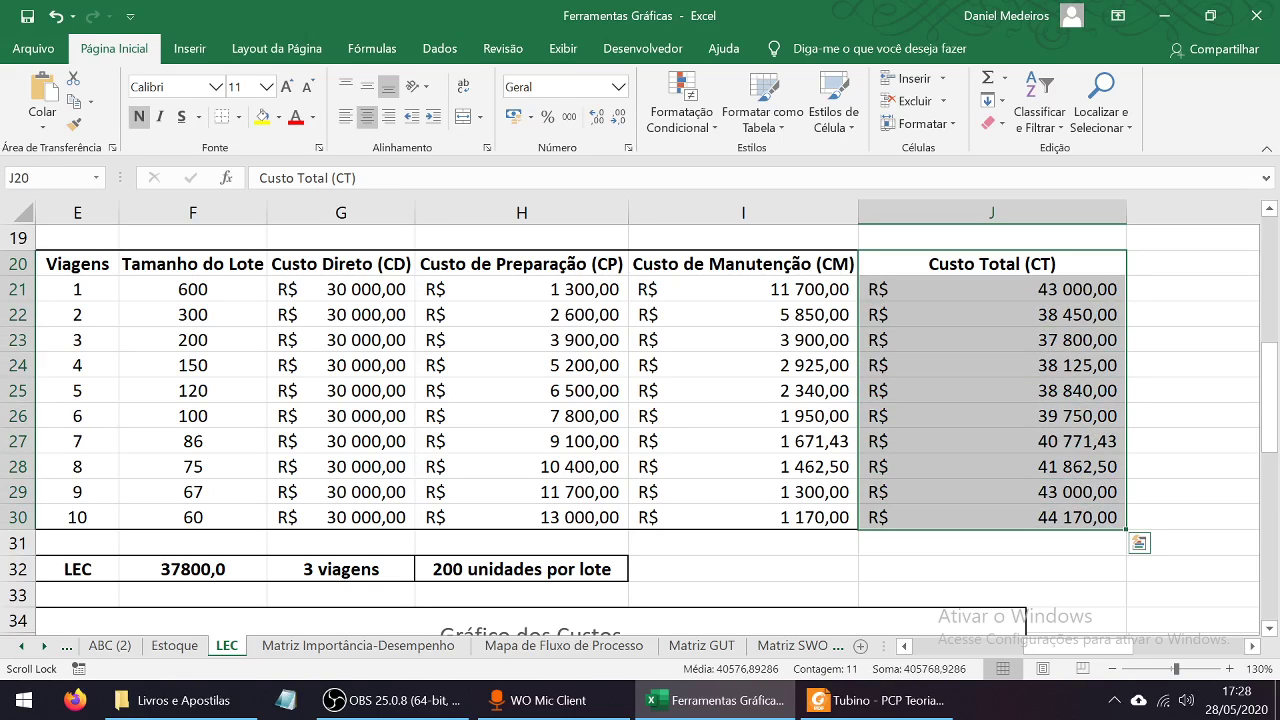
Compare the total costs of one and two trips in J21 and J22 with their lot sizes, preparation costs and maintenance costs
click(992, 289)
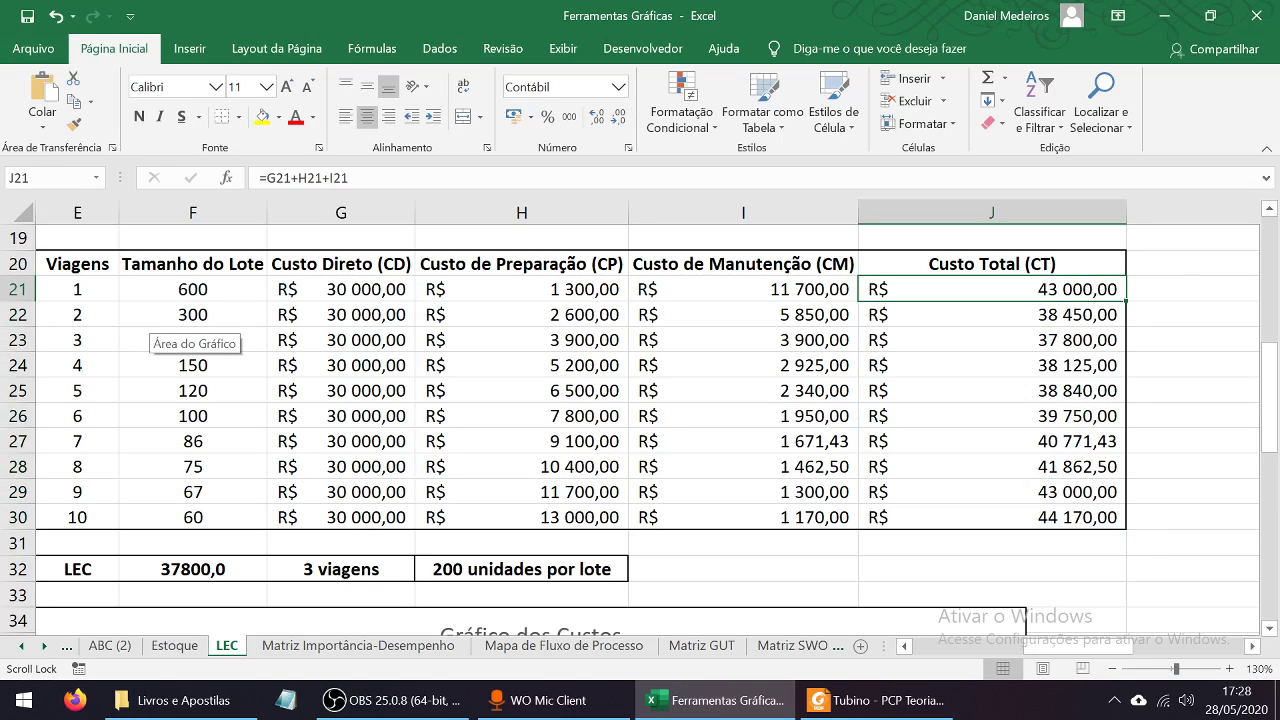
click(193, 289)
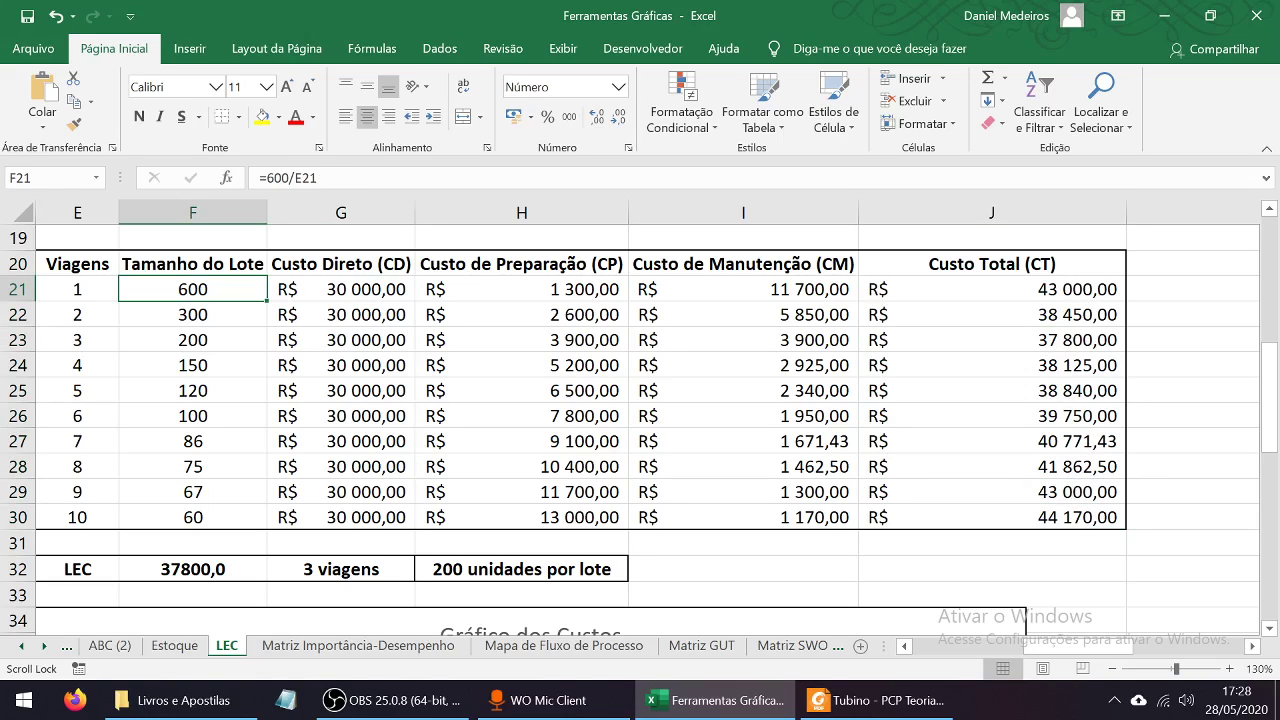
click(992, 289)
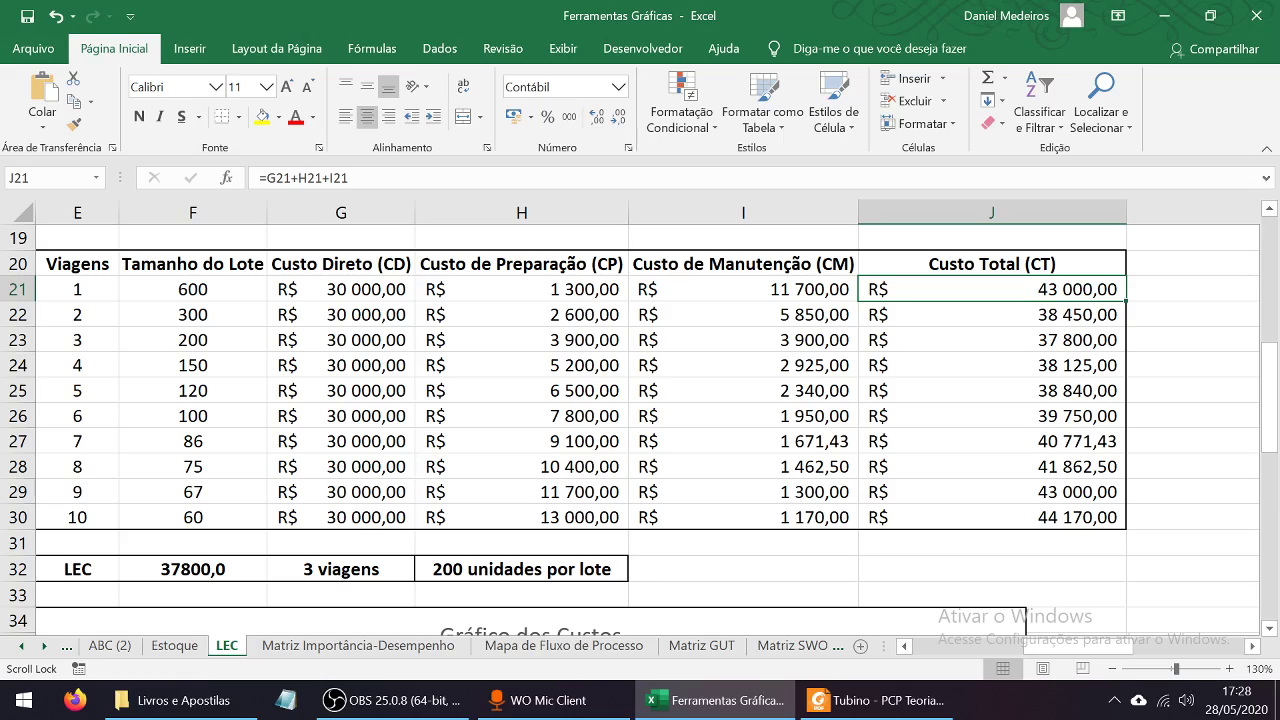
click(77, 315)
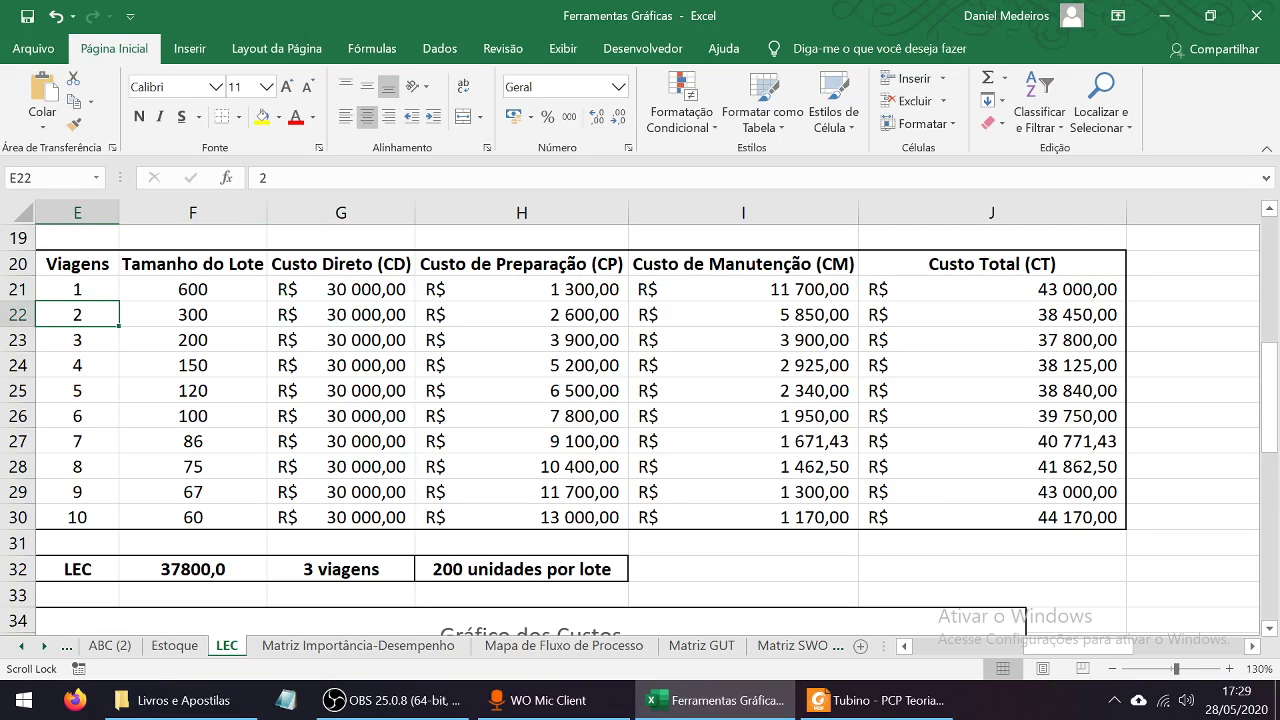
click(193, 315)
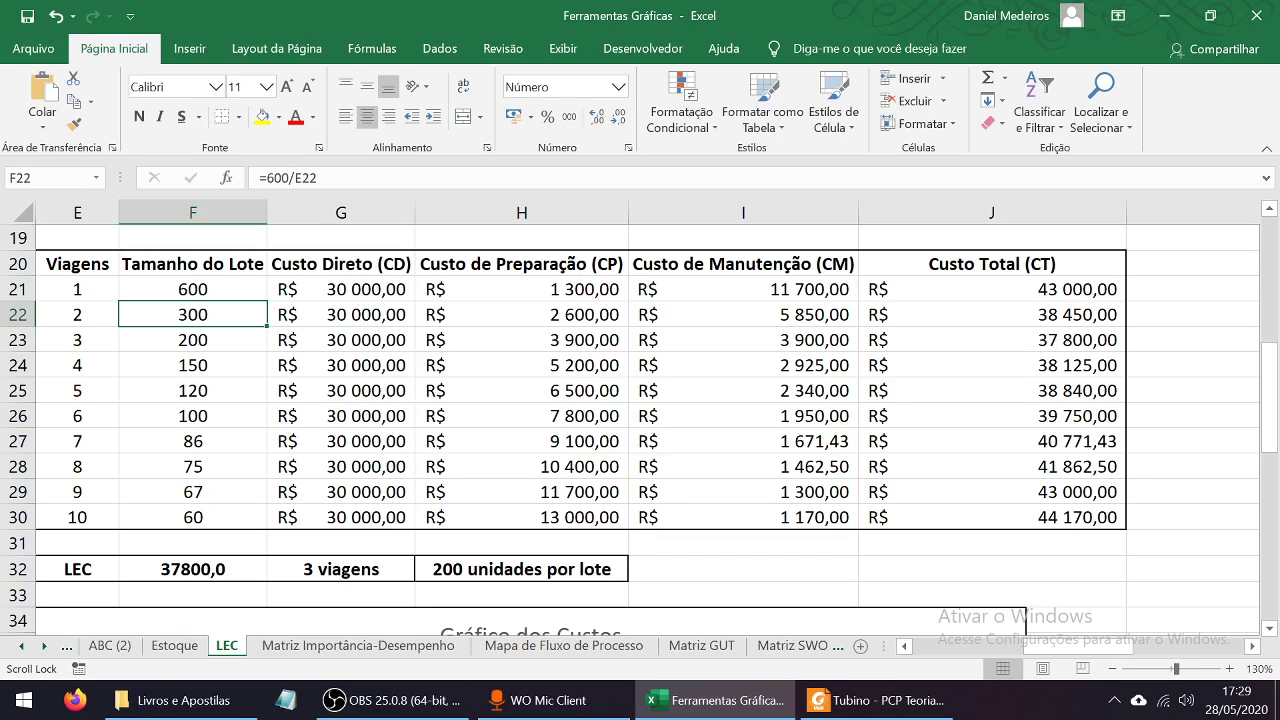
click(521, 290)
click(521, 315)
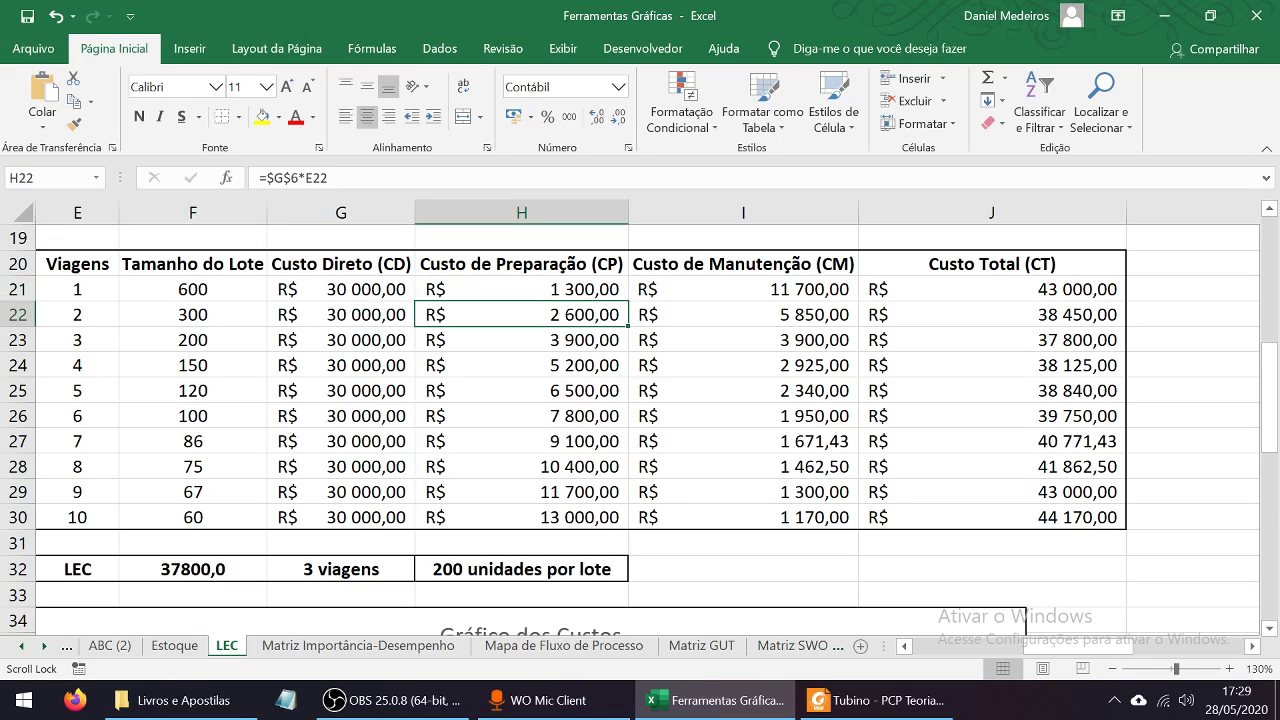
click(743, 315)
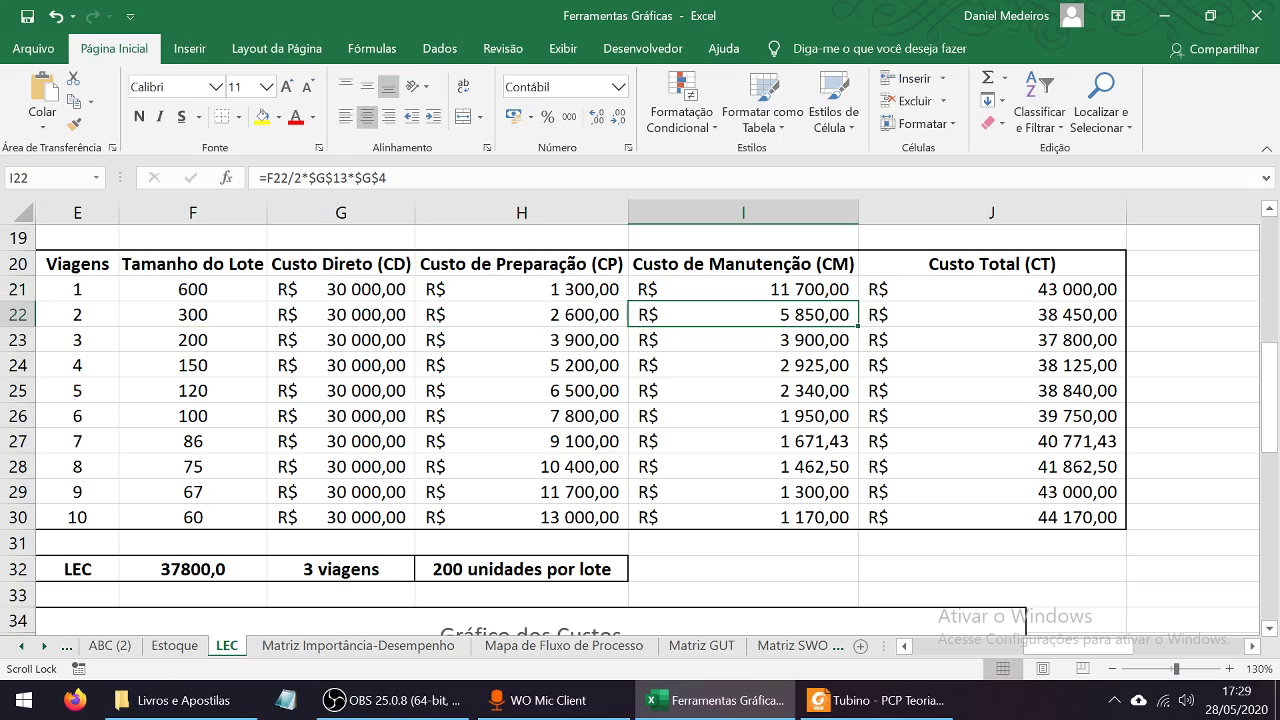
click(992, 315)
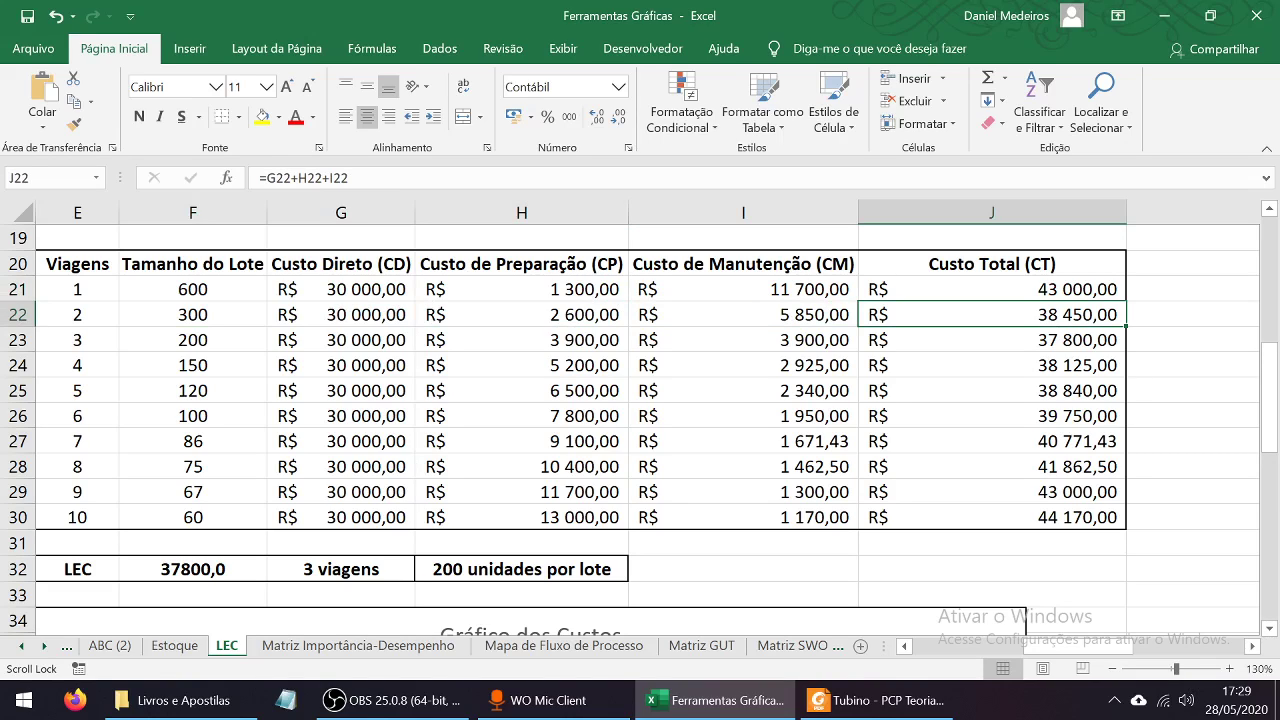
click(992, 289)
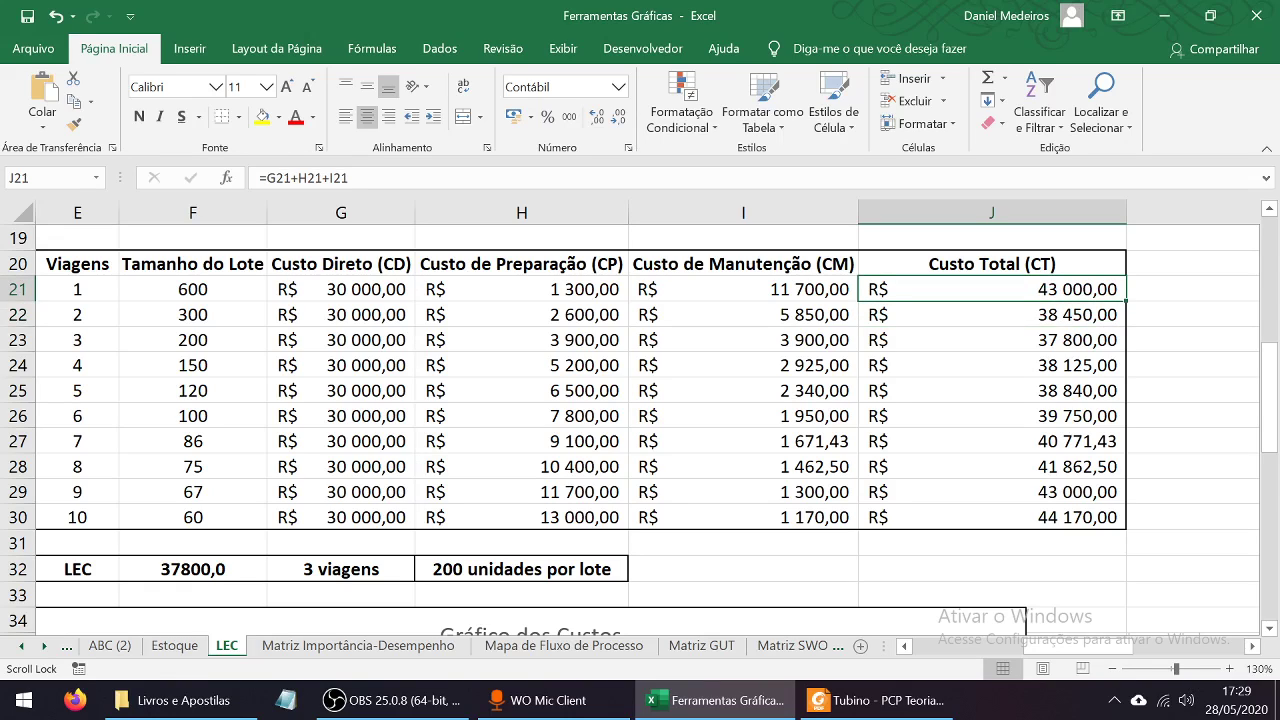
Examine how the total cost changes from J21 to J24 and compare the rows for 3 to 5 trips
click(992, 340)
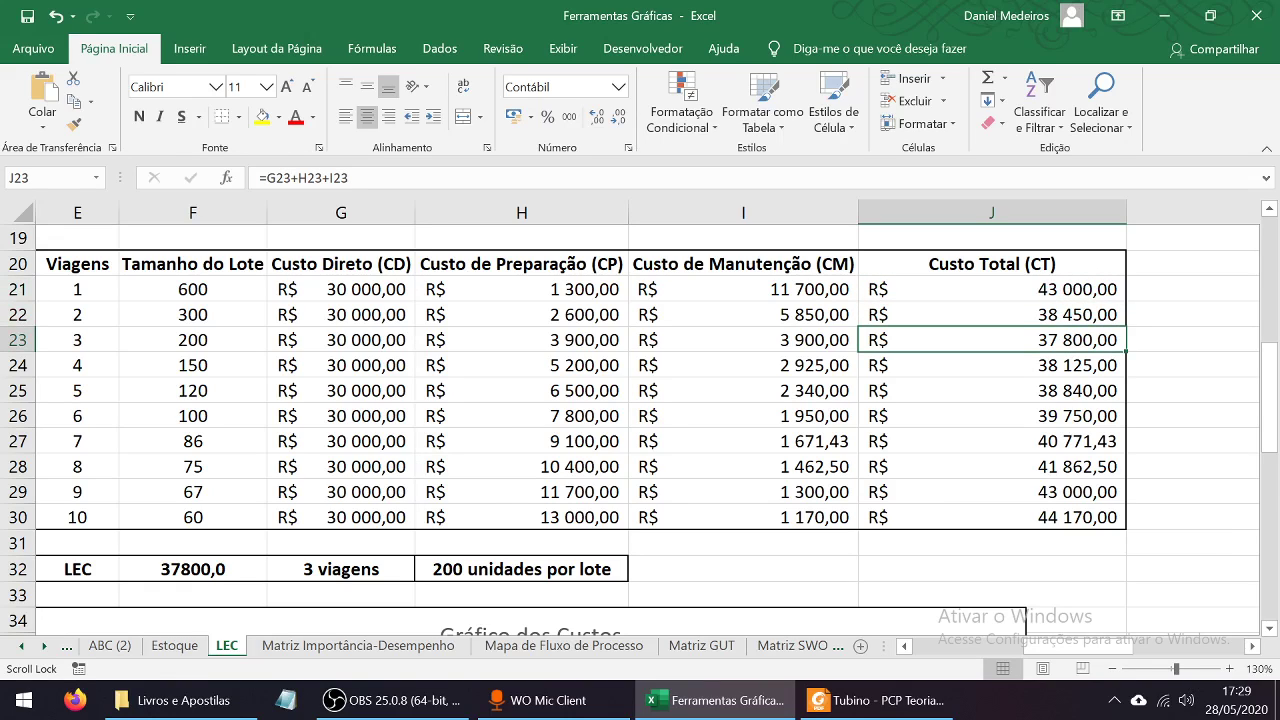
click(992, 365)
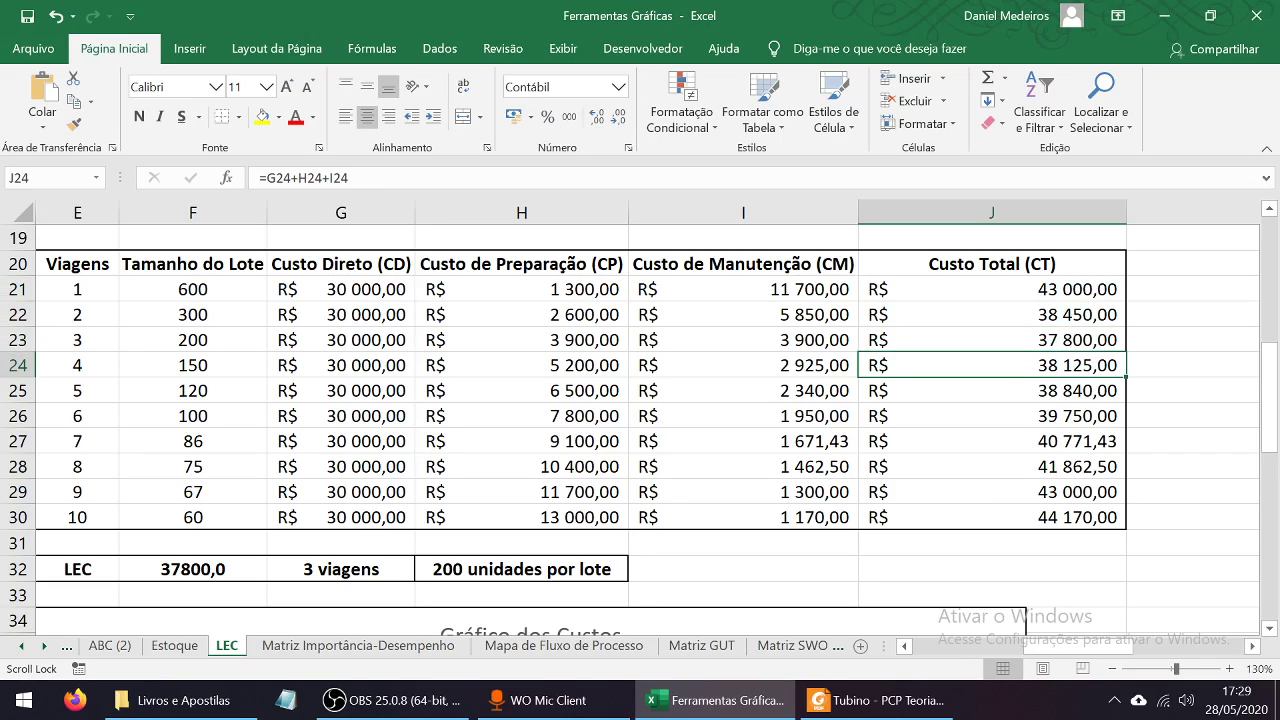
drag(992, 289, 992, 340)
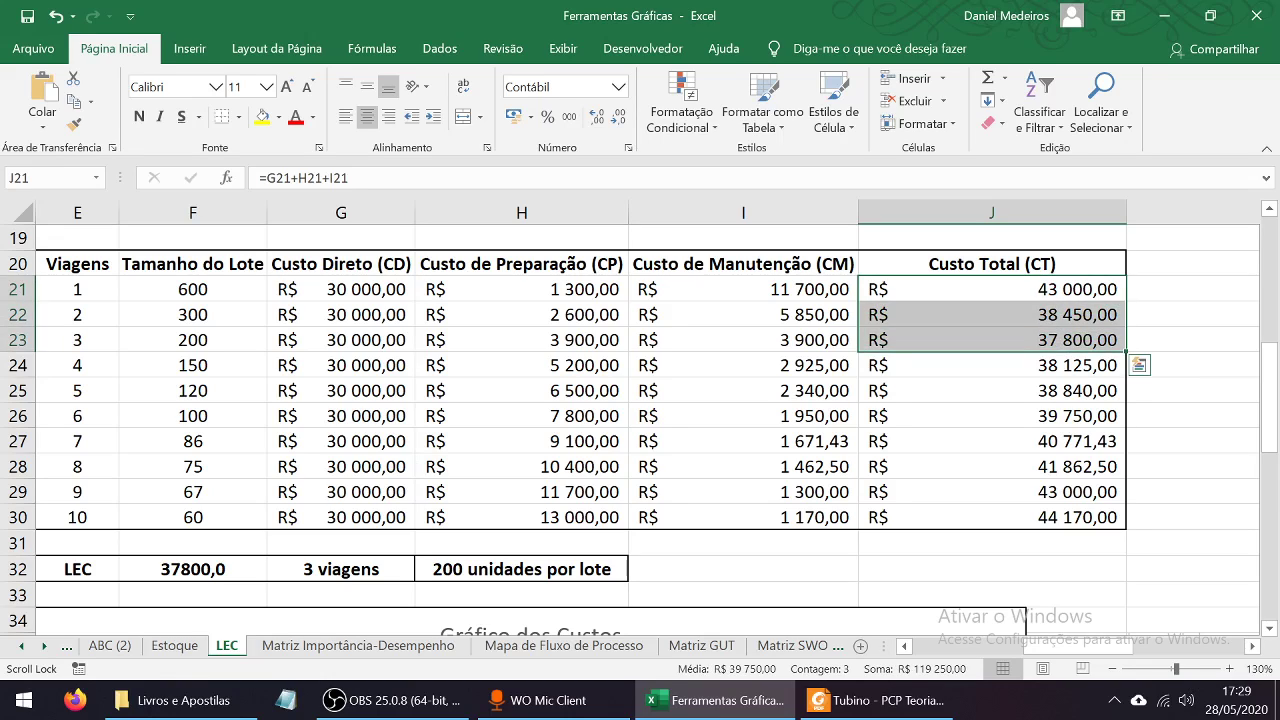
click(992, 365)
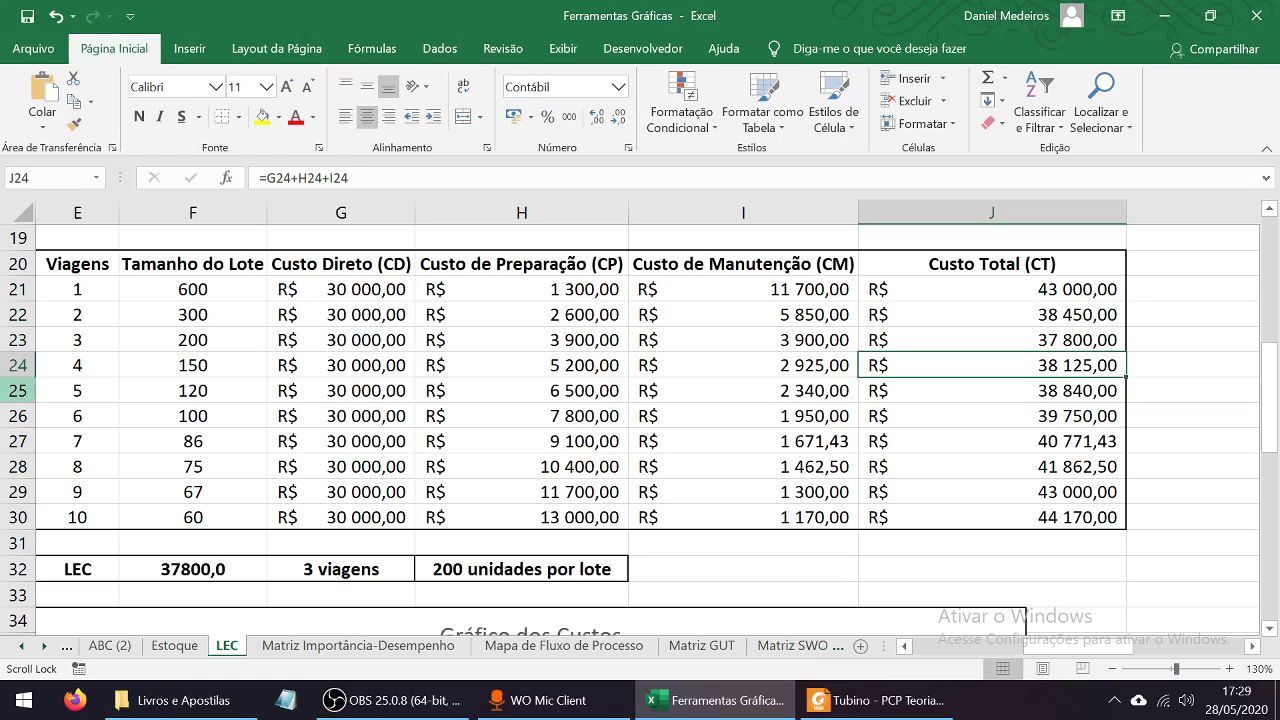
click(18, 390)
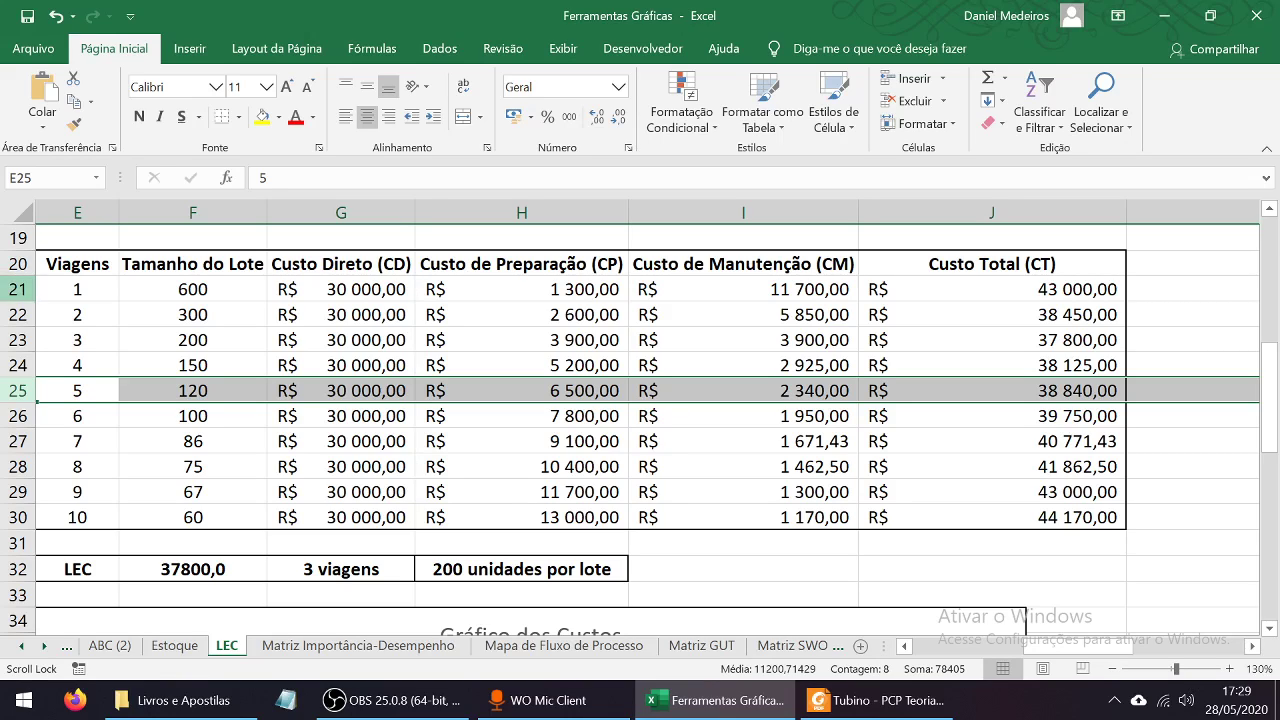
drag(18, 339, 18, 392)
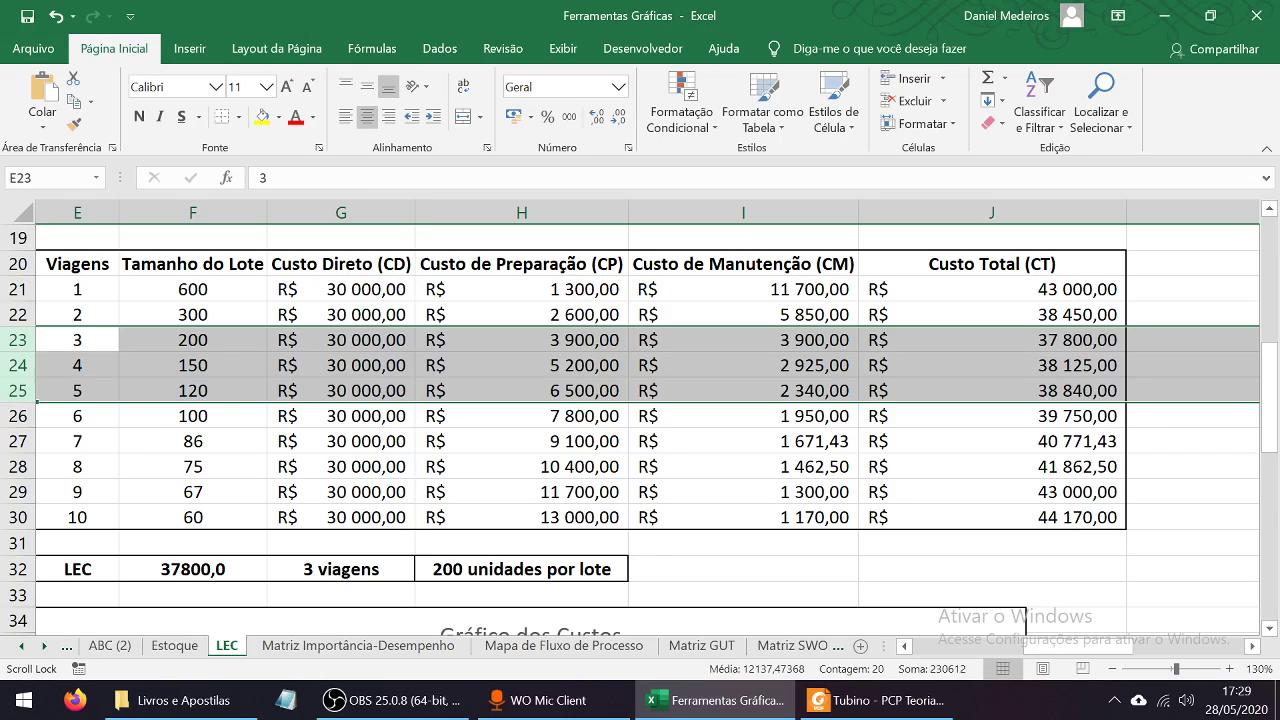
Inspect the total cost in J23 for three trips and compare its lot size in F23 with the one-trip lot in F21
click(992, 340)
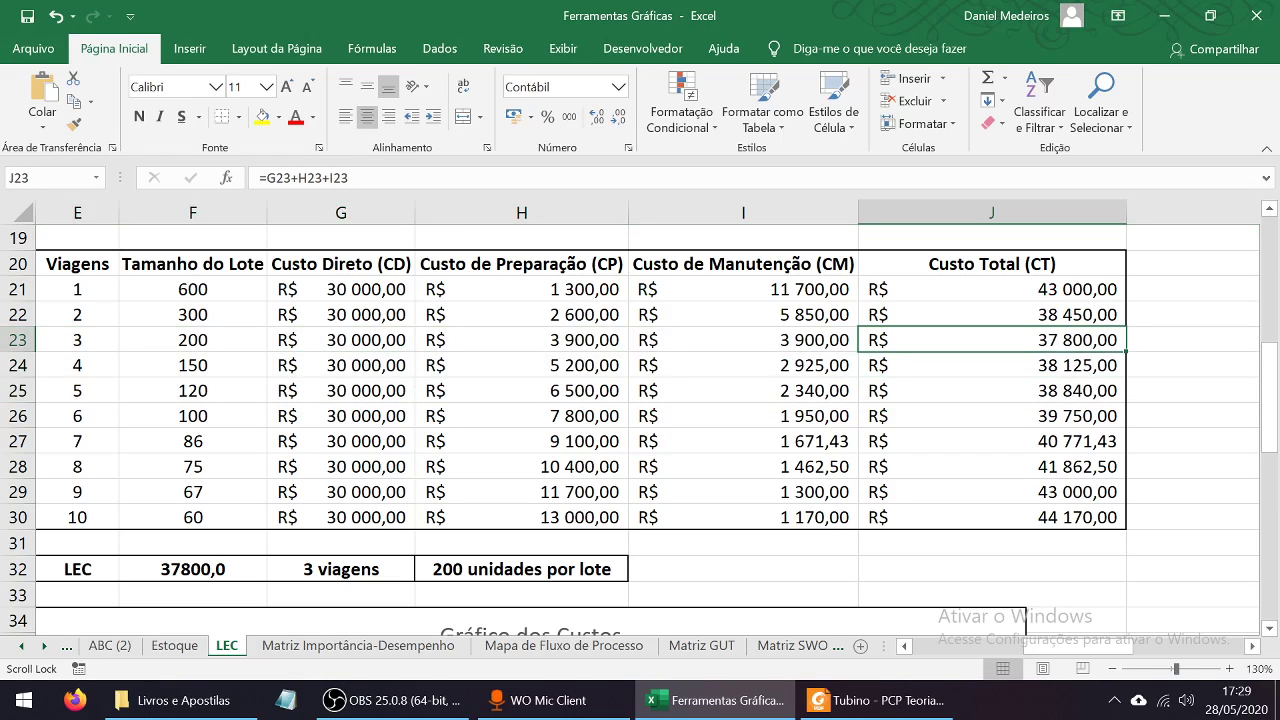
click(18, 340)
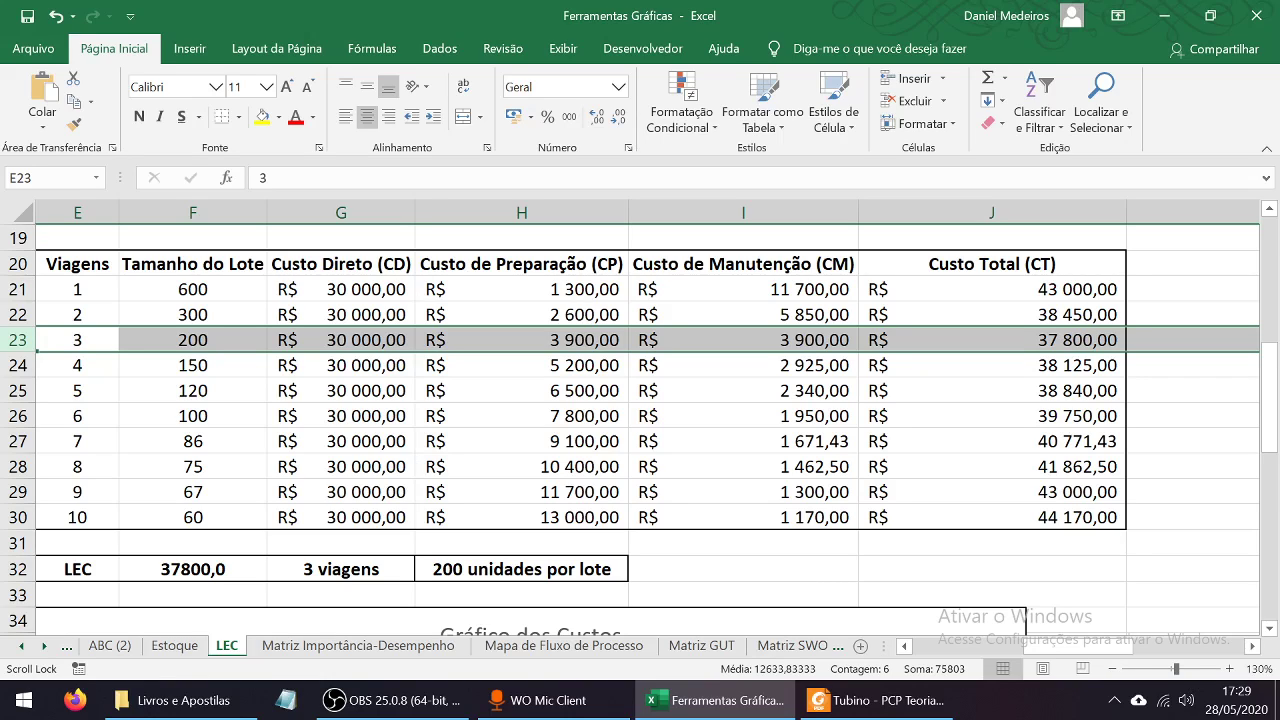
click(193, 340)
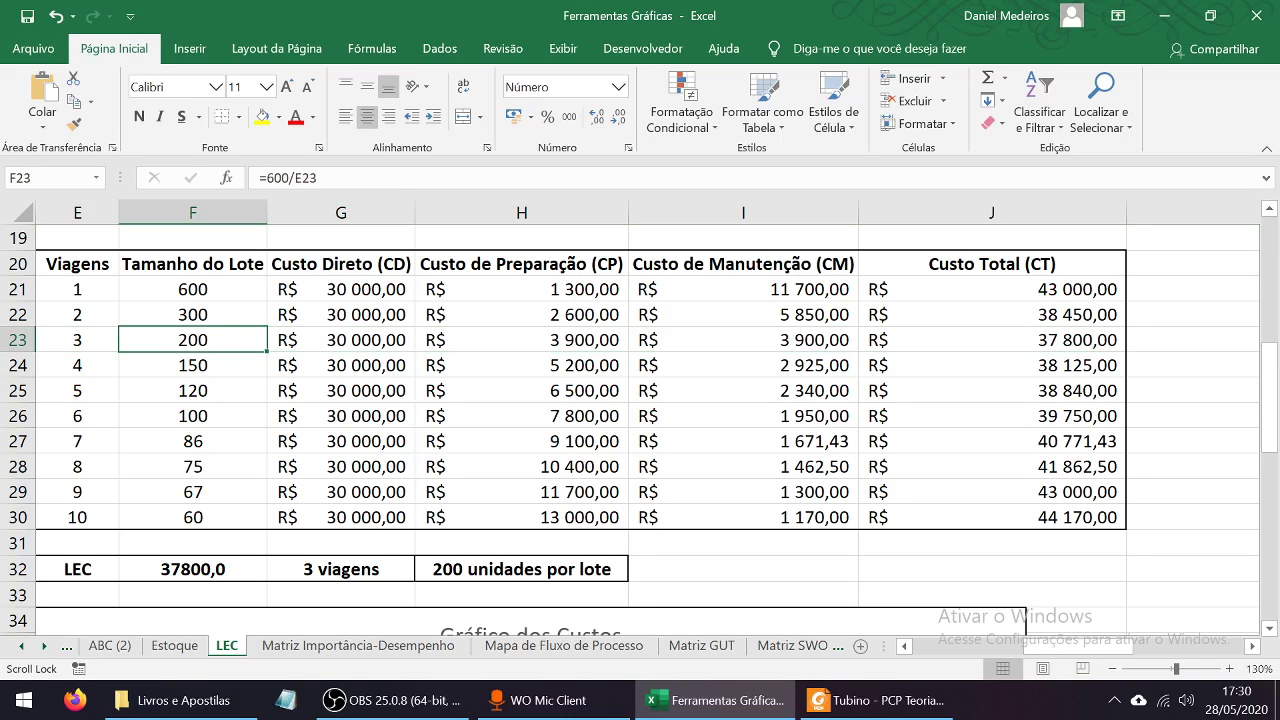
click(193, 290)
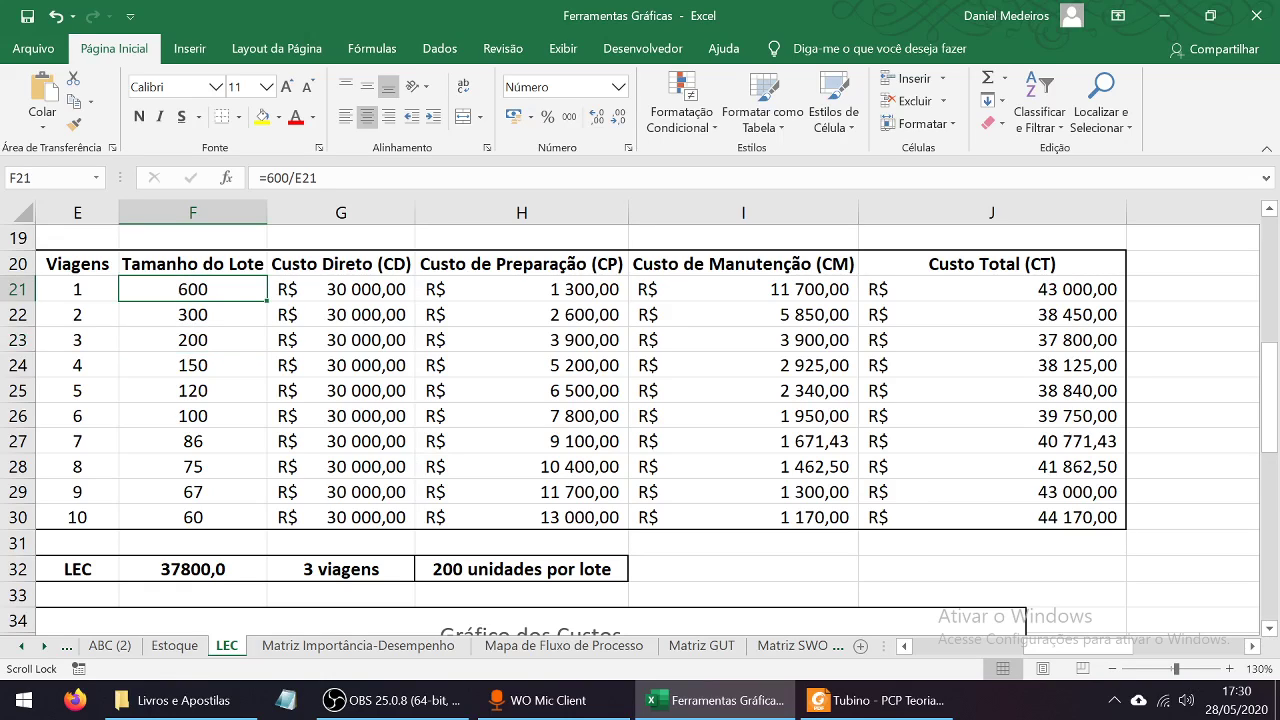
Check the trip count in E23 and its lot size in F23 before comparing them with the Gráfico dos Custos
click(77, 340)
click(193, 340)
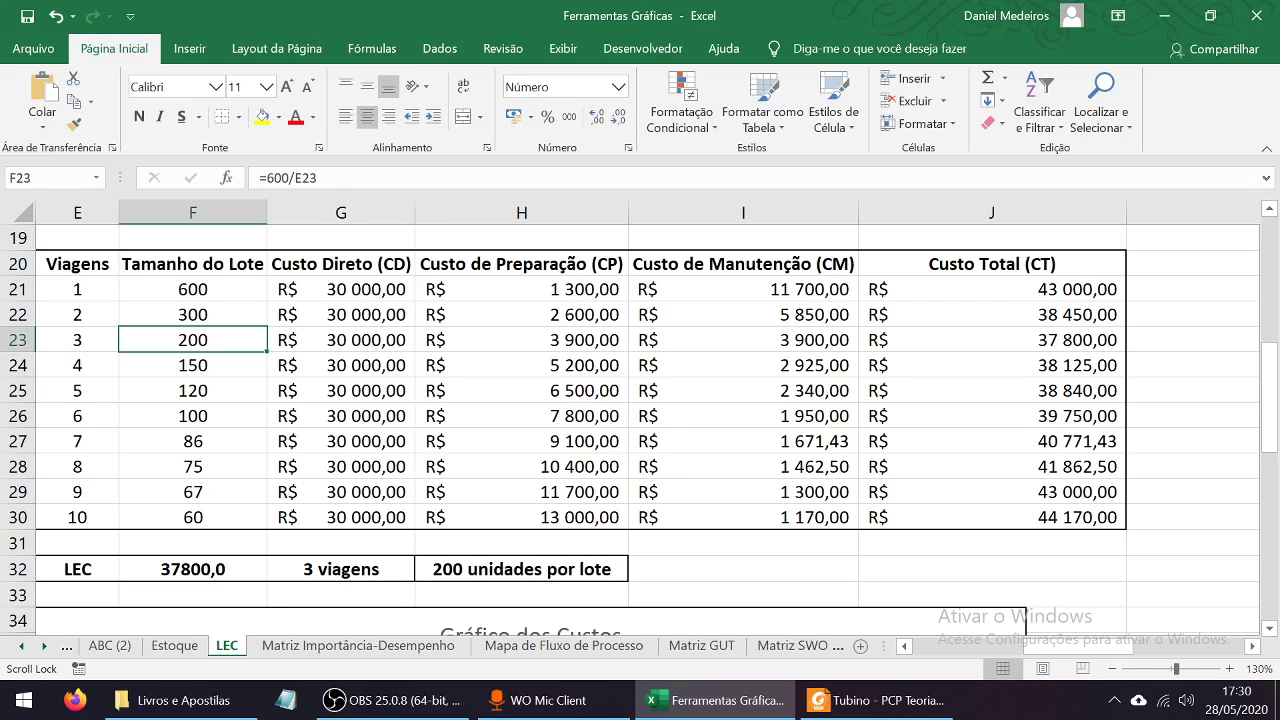
scroll(640, 430, down, 5)
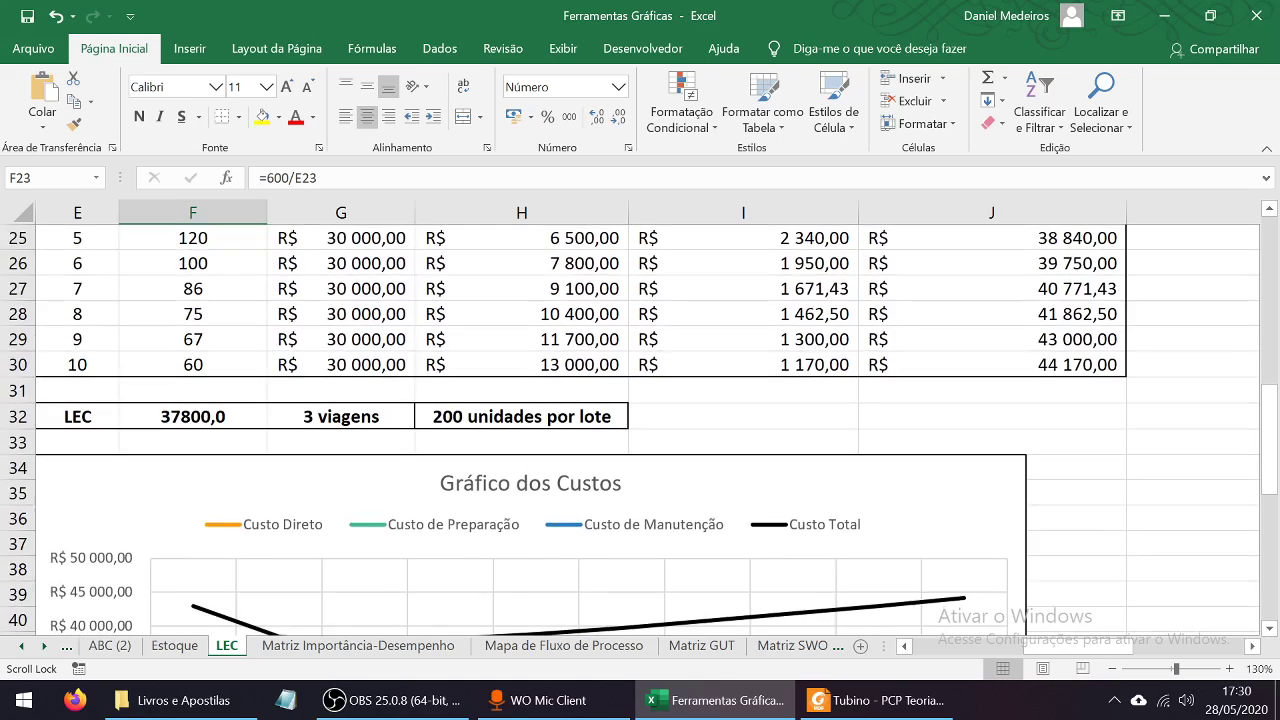
scroll(640, 430, down, 1)
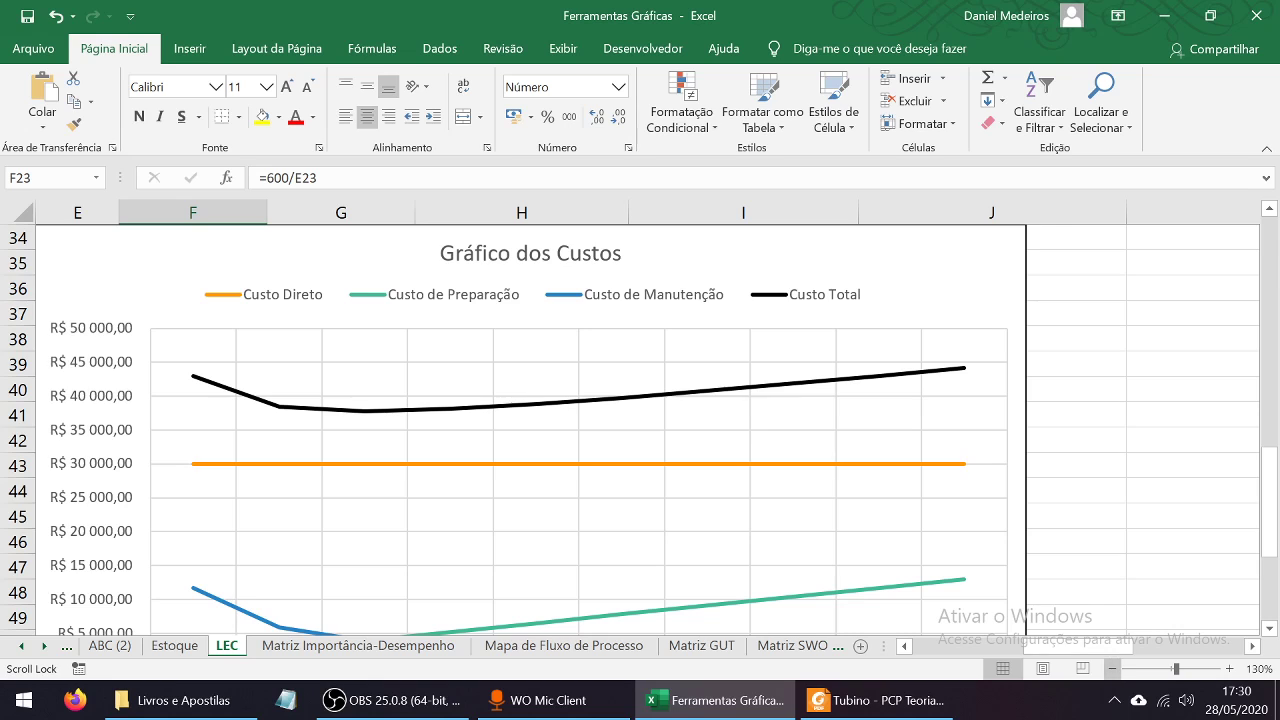
Fit the whole Gráfico dos Custos in view at 90% zoom and examine its Custo Total and Custo Direto lines
click(1112, 669)
click(1112, 669)
scroll(640, 430, down, 4)
scroll(640, 430, down, 2)
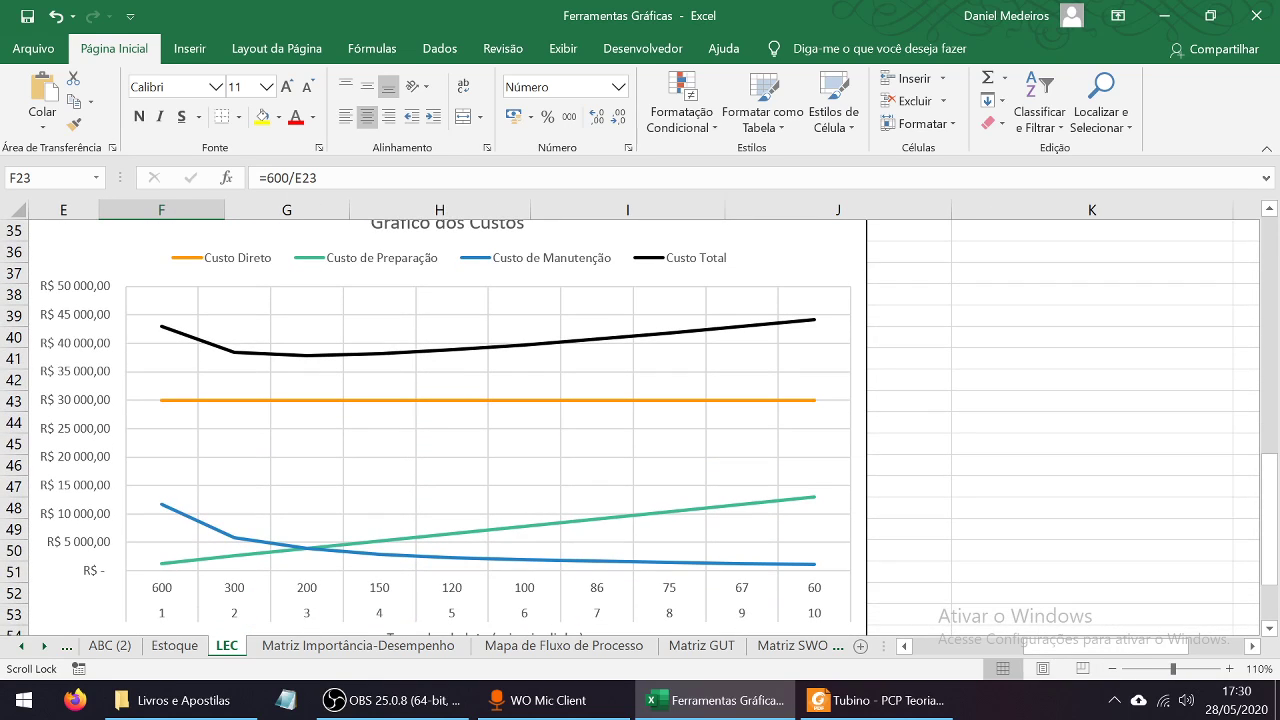
click(1112, 668)
scroll(640, 430, down, 2)
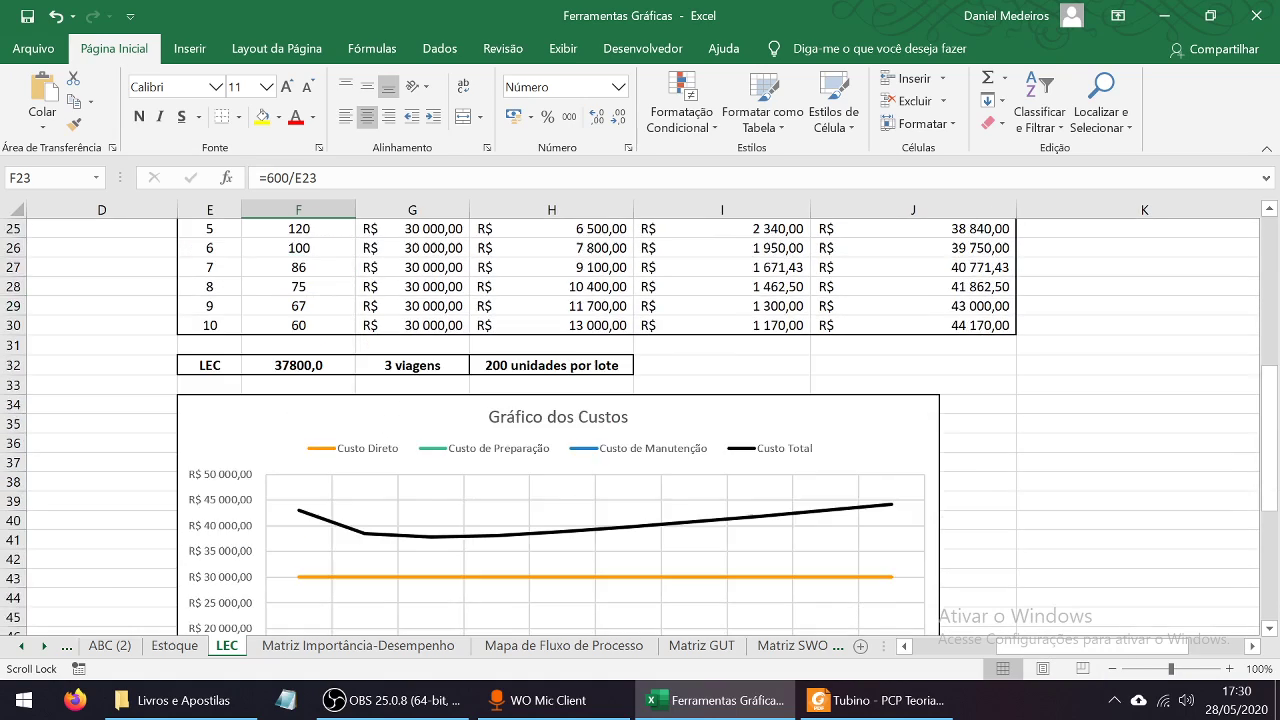
scroll(800, 540, down, 3)
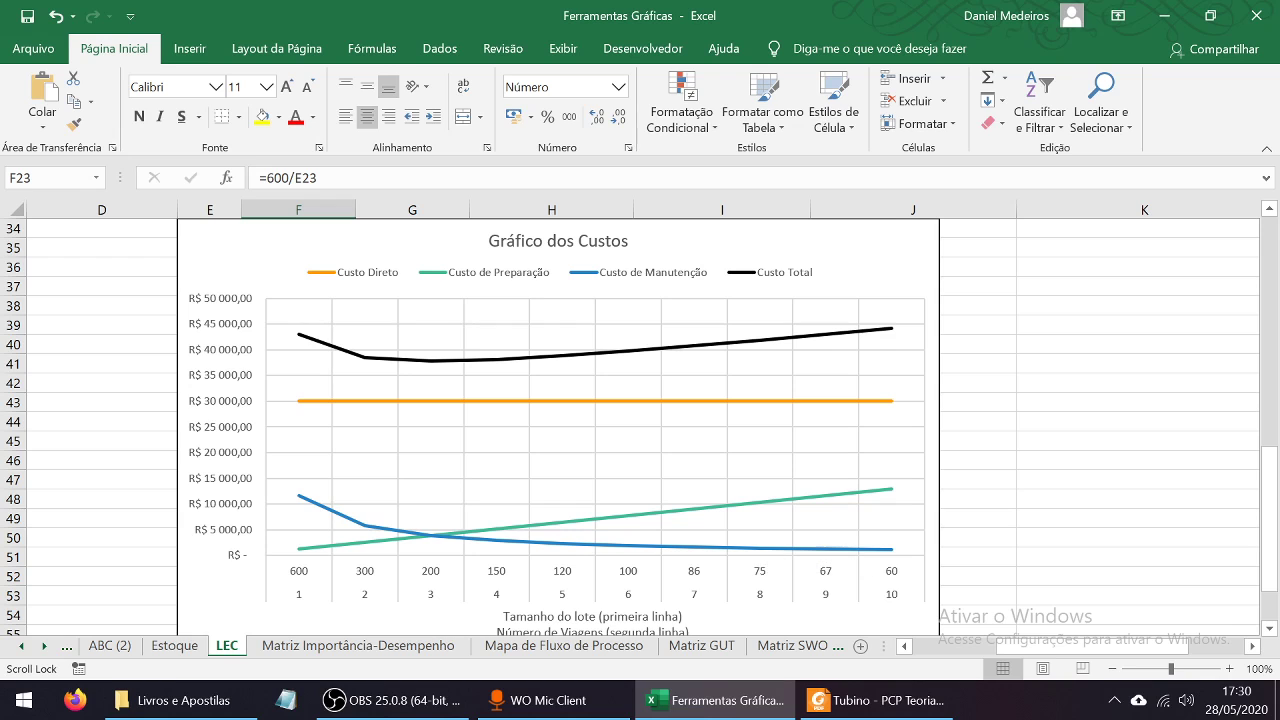
click(1112, 668)
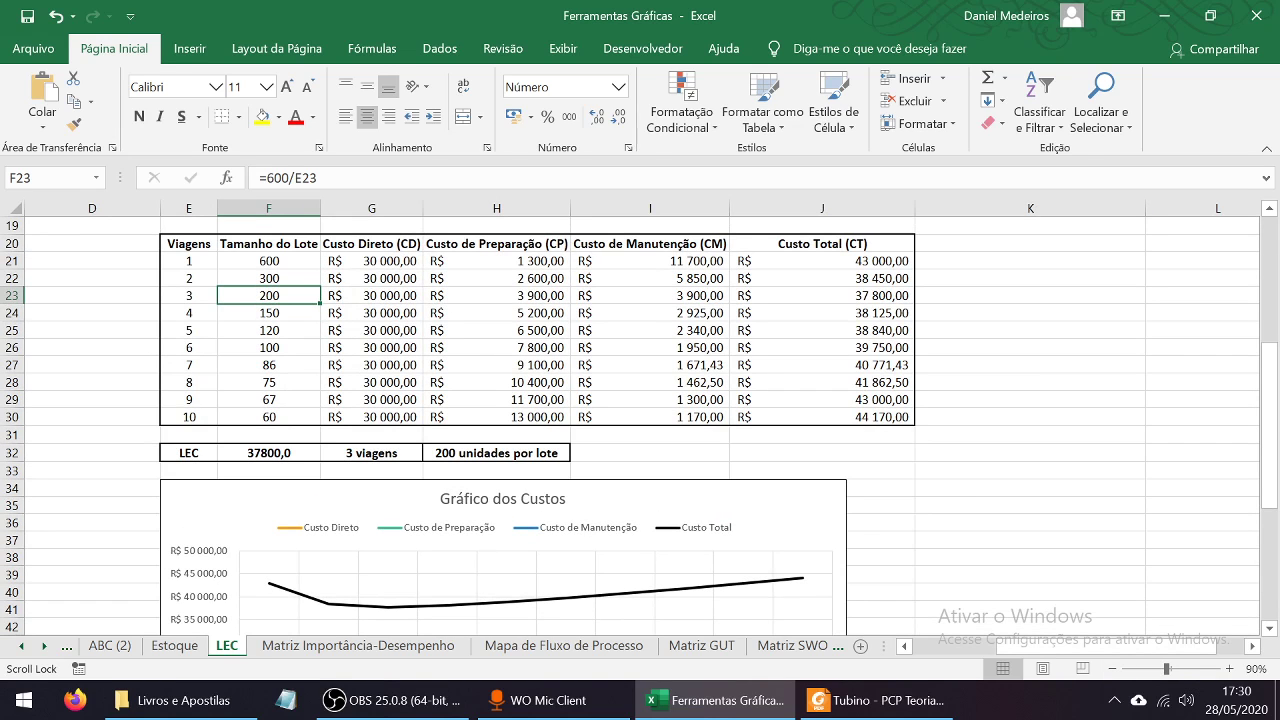
drag(1269, 400, 1269, 496)
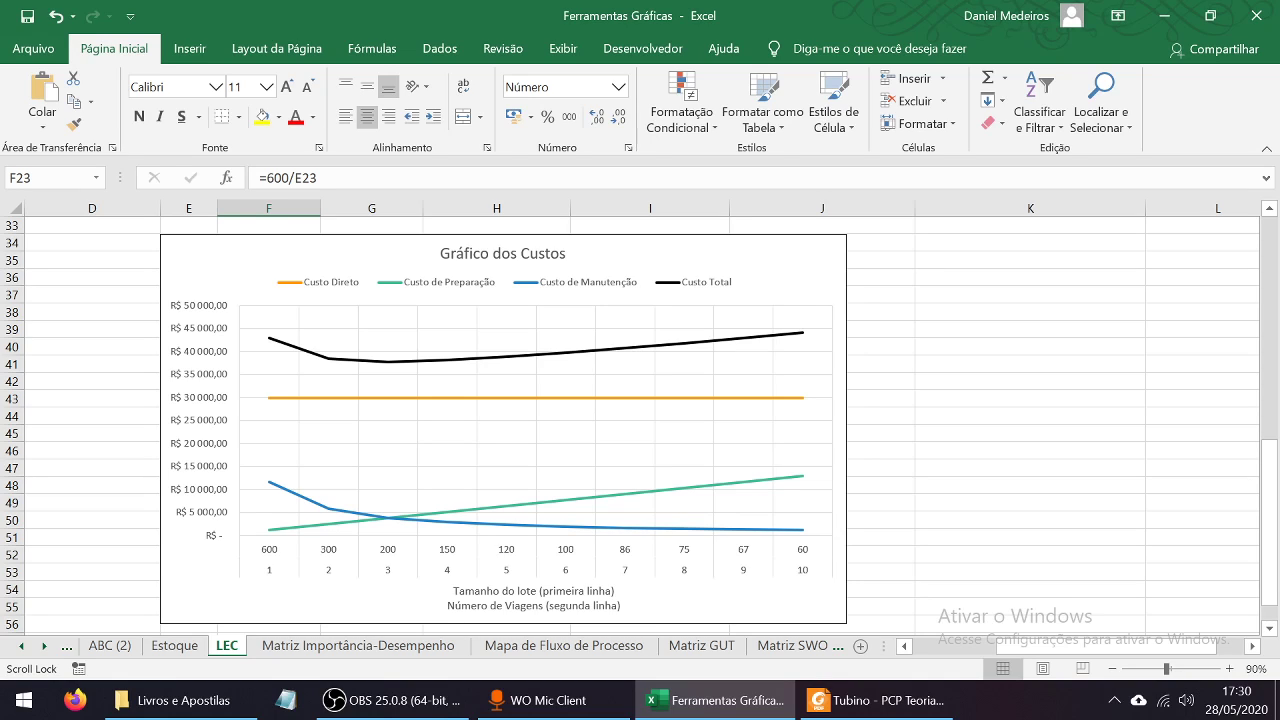
mouse_move(377, 361)
mouse_move(329, 398)
Relate the trips in E21:E22 and the preparation cost in H21 to the chart's Custo de Preparação line
scroll(640, 420, up, 8)
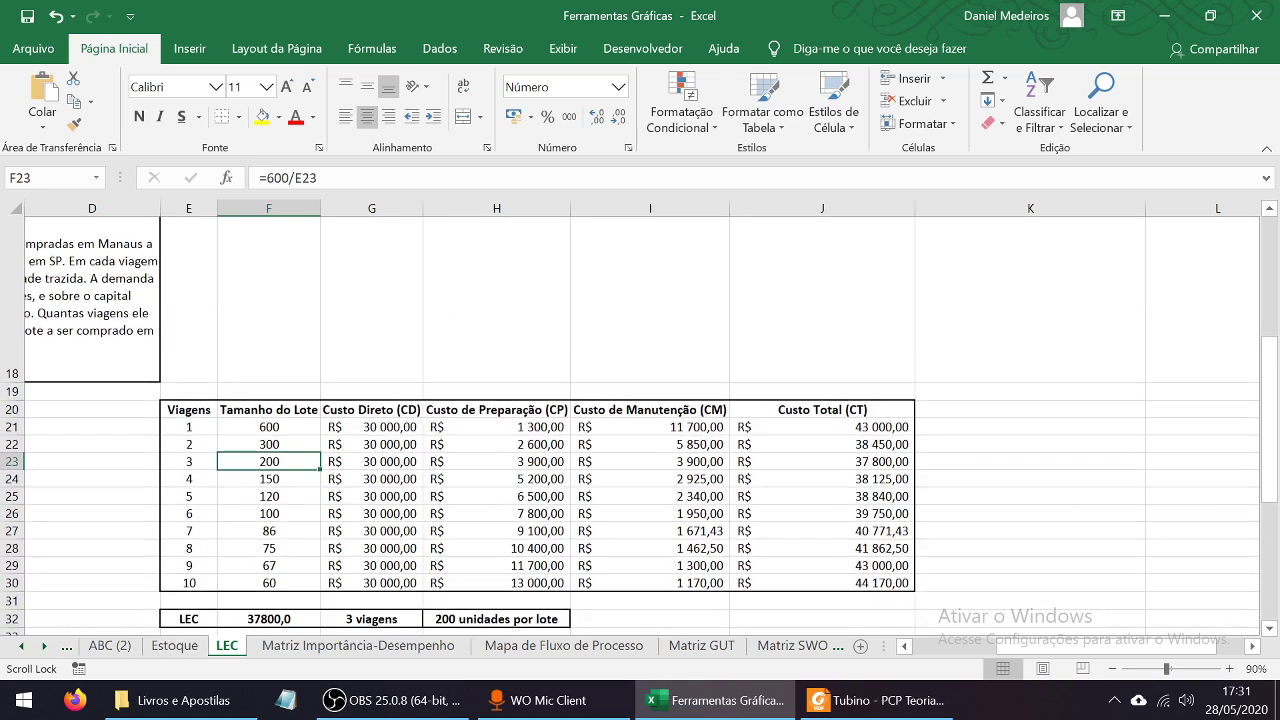
click(497, 435)
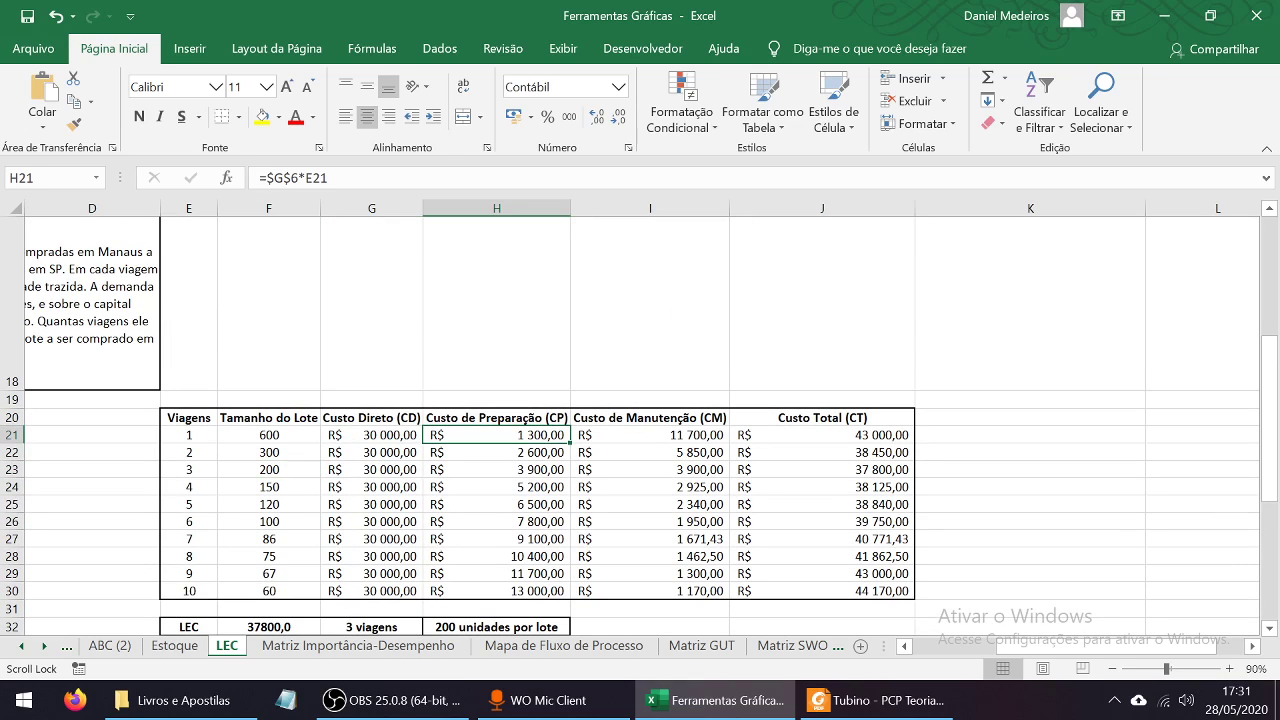
click(189, 453)
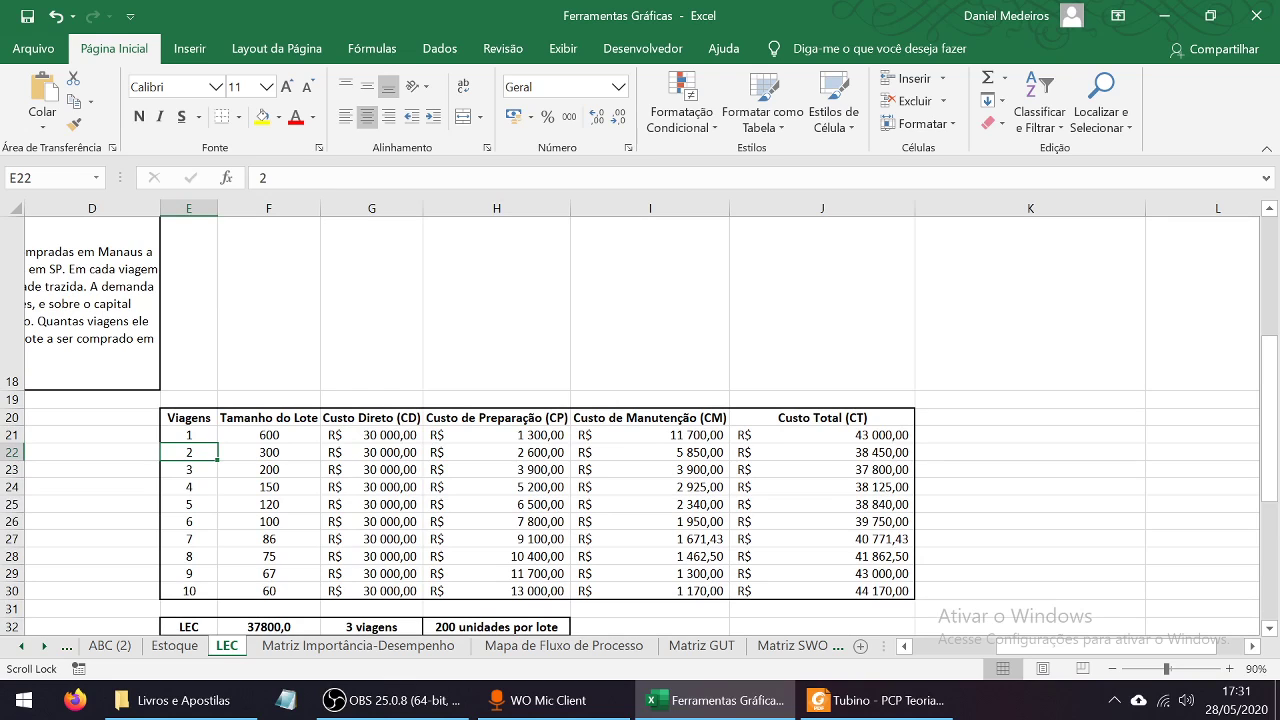
click(189, 435)
click(497, 435)
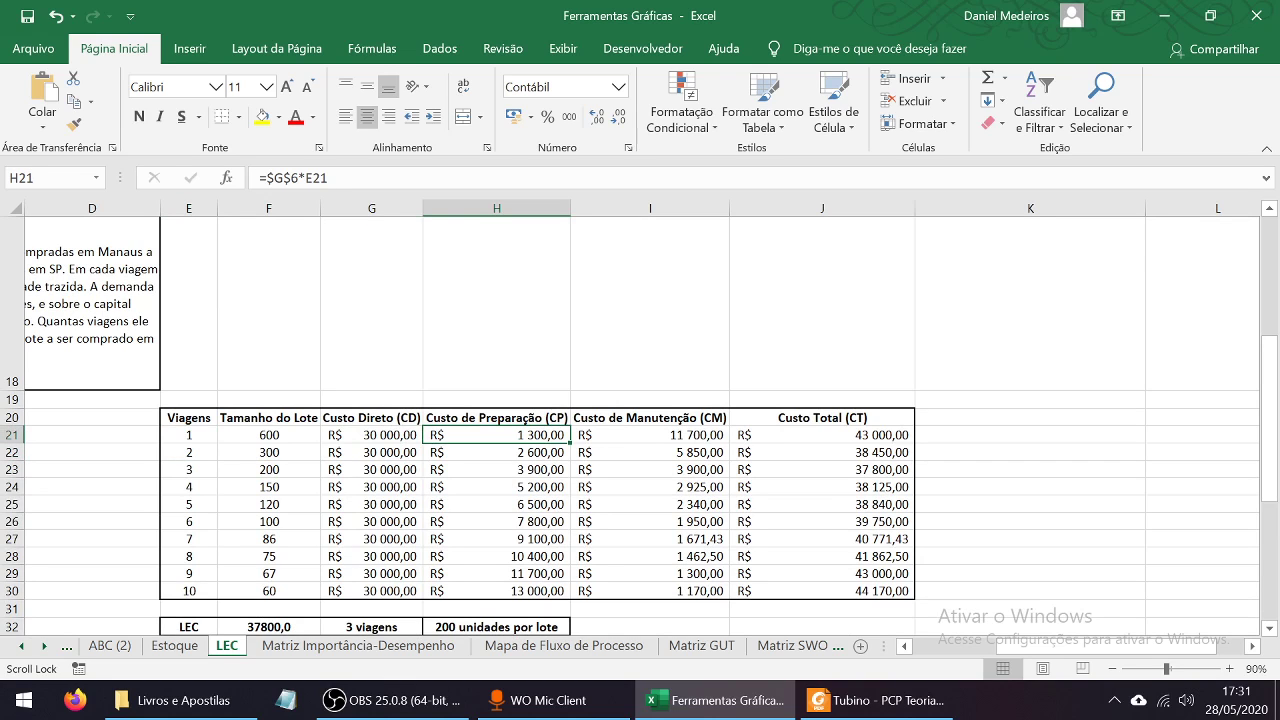
scroll(497, 435, down, 4)
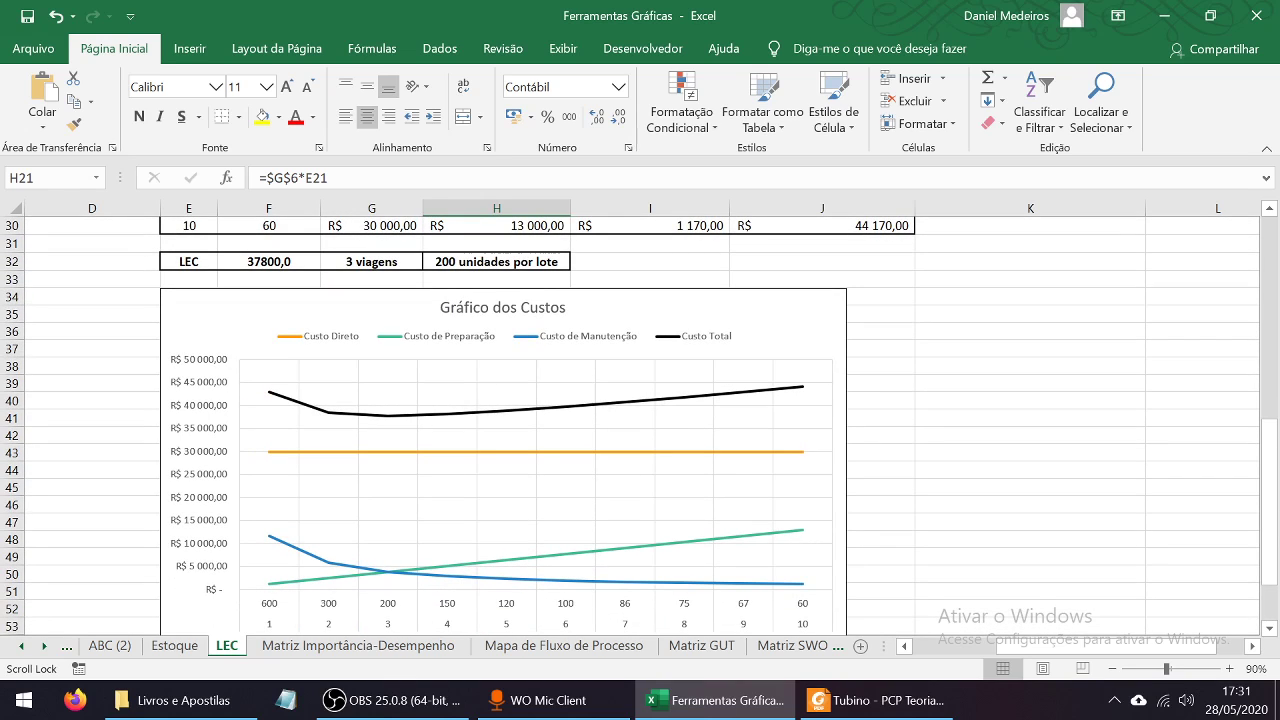
Inspect the maintenance cost formula in I21 and compare it with the chart's Custo de Manutenção line
scroll(640, 420, up, 7)
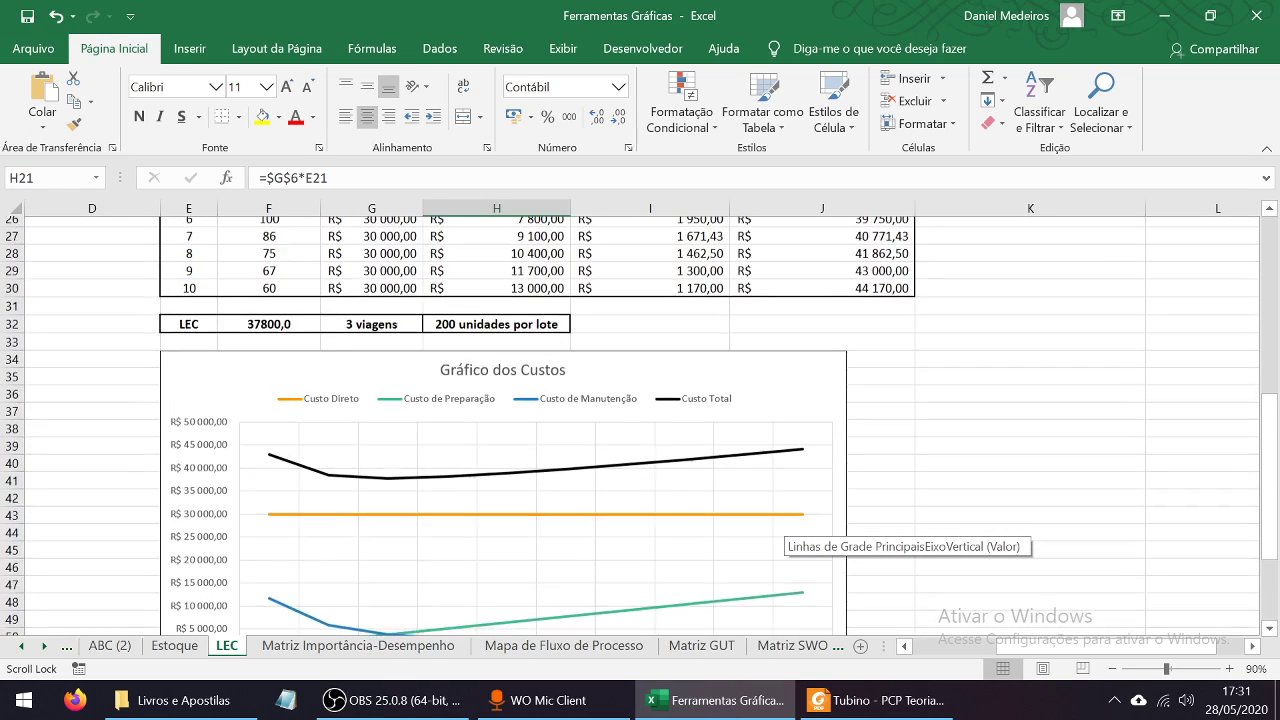
click(679, 435)
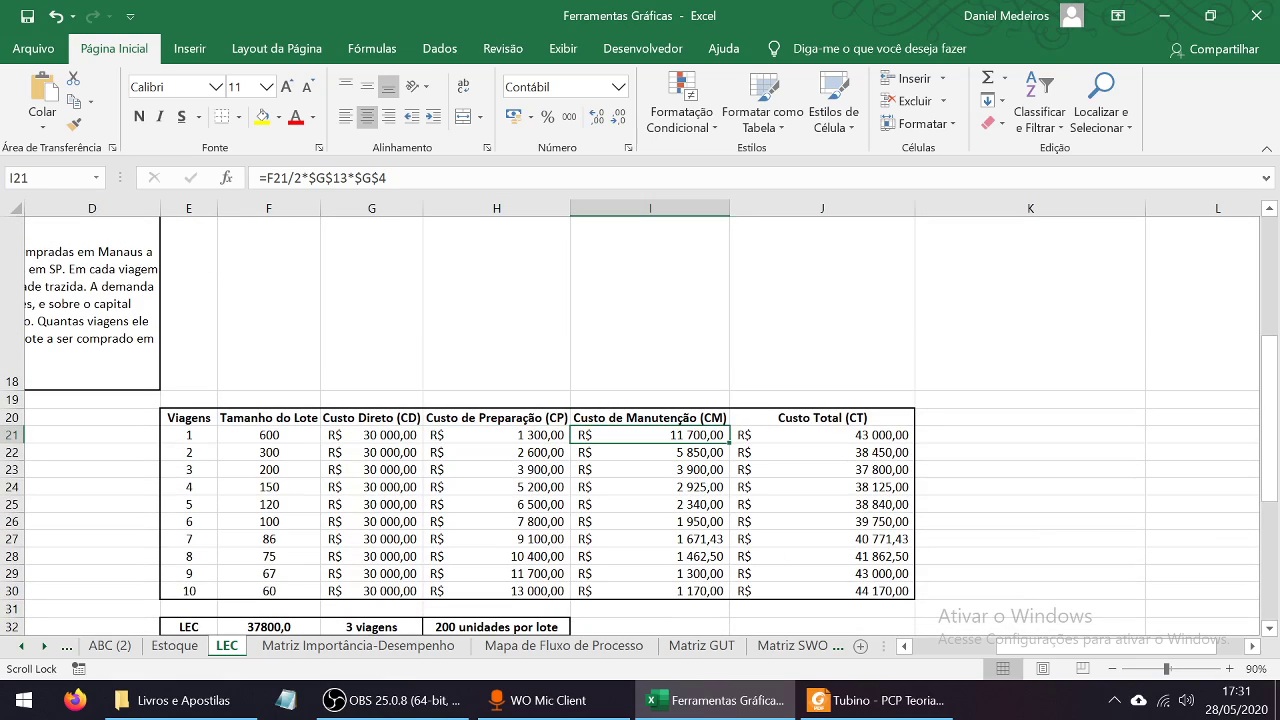
scroll(640, 420, down, 4)
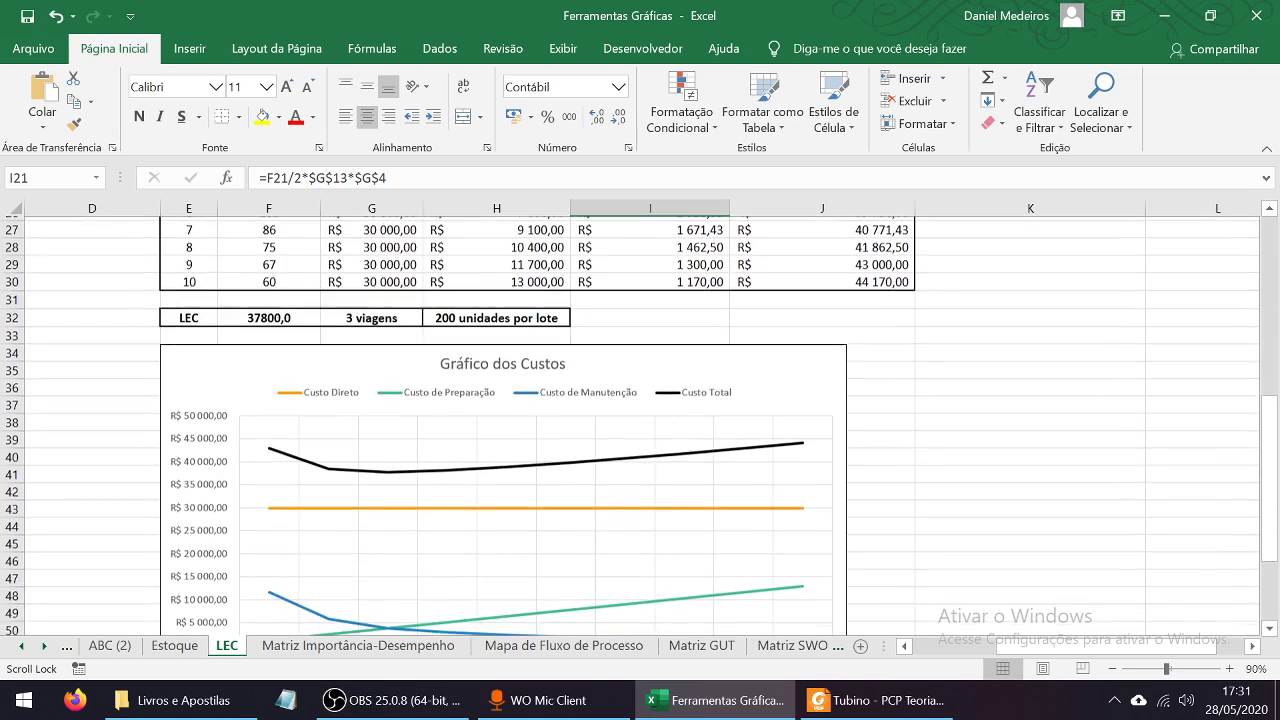
scroll(640, 420, down, 1)
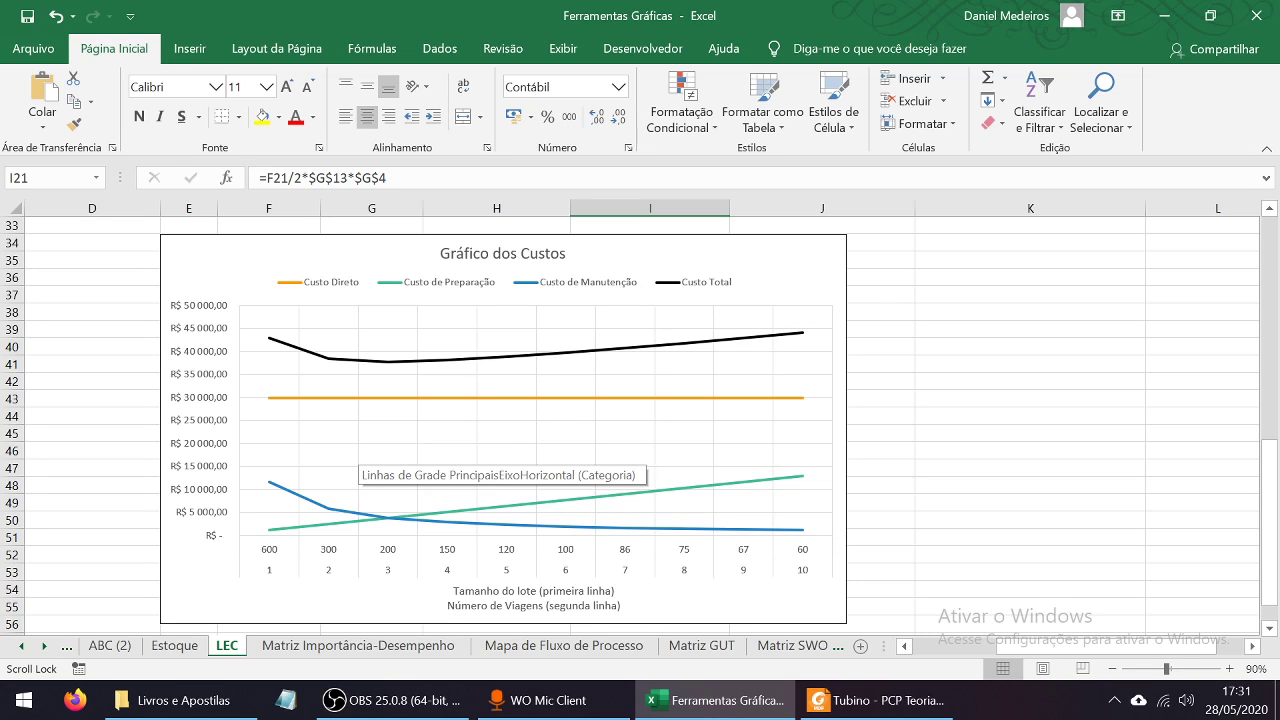
Compare the total costs in J21:J24 with the Custo Total curve and inspect its point for 3 trips and a lot of 200
scroll(360, 460, up, 7)
scroll(640, 437, up, 1)
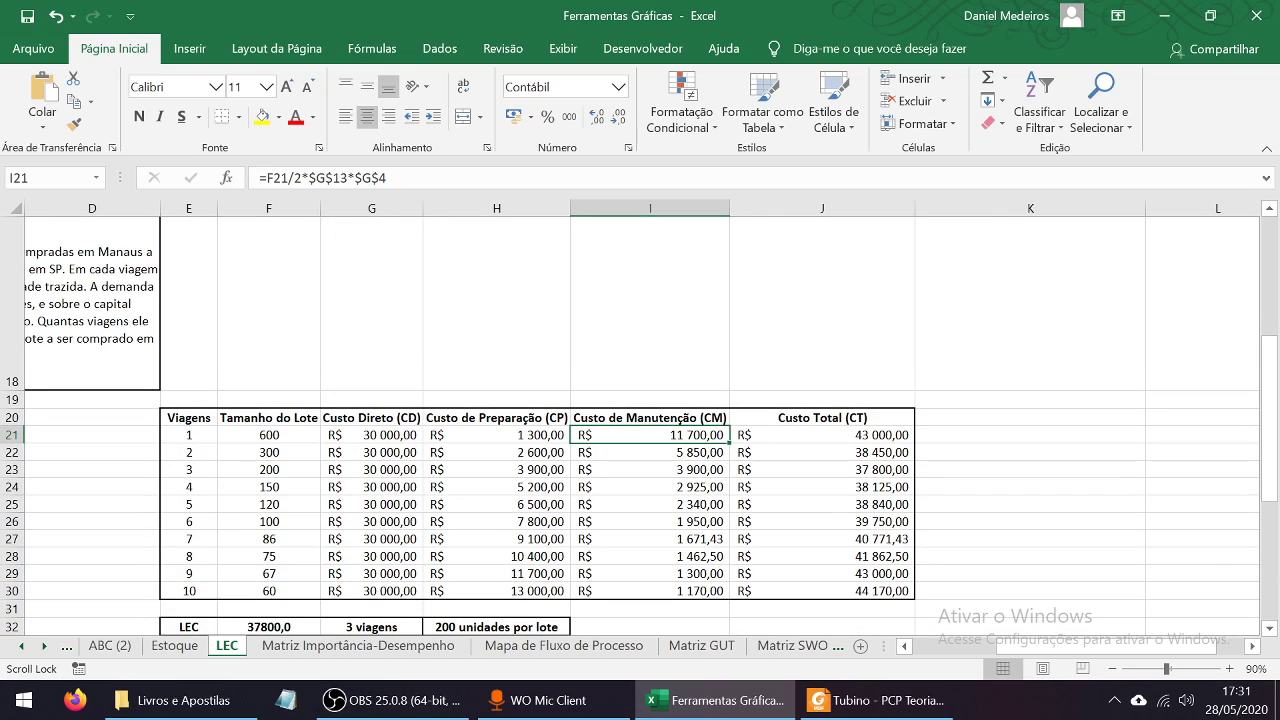
drag(822, 435, 822, 487)
scroll(822, 487, down, 3)
scroll(640, 425, down, 4)
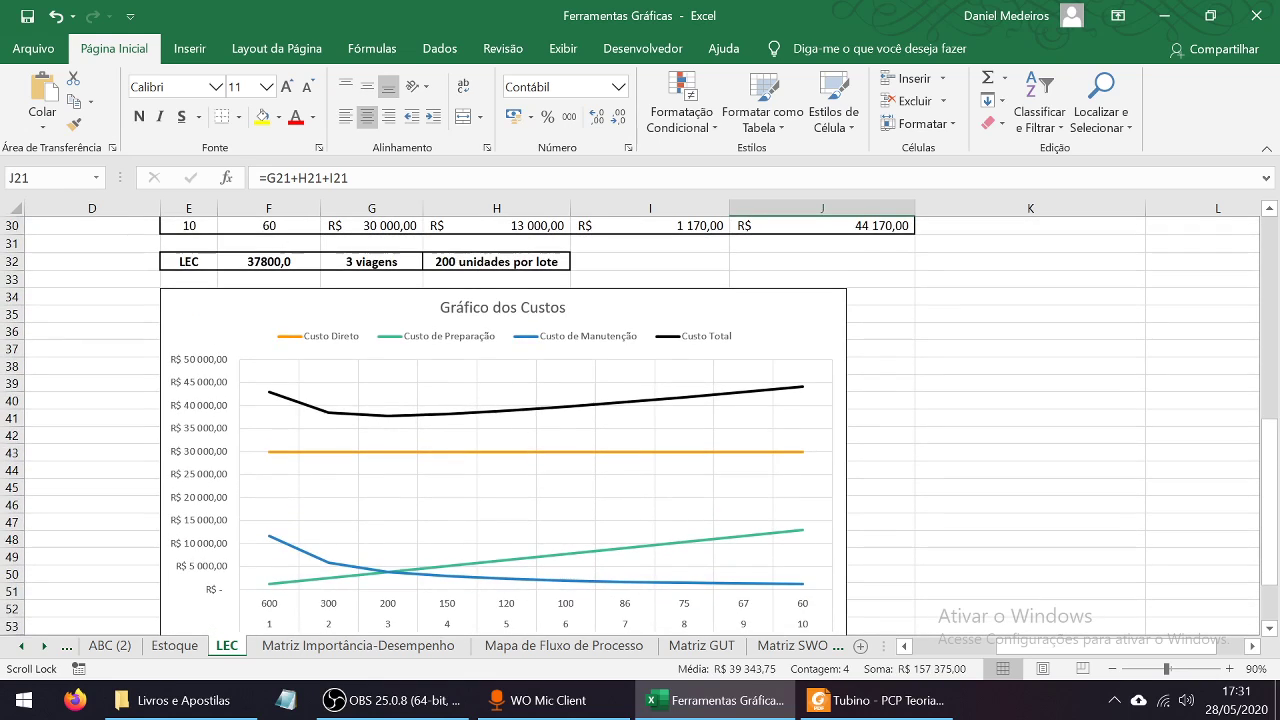
scroll(640, 425, up, 3)
scroll(368, 606, down, 2)
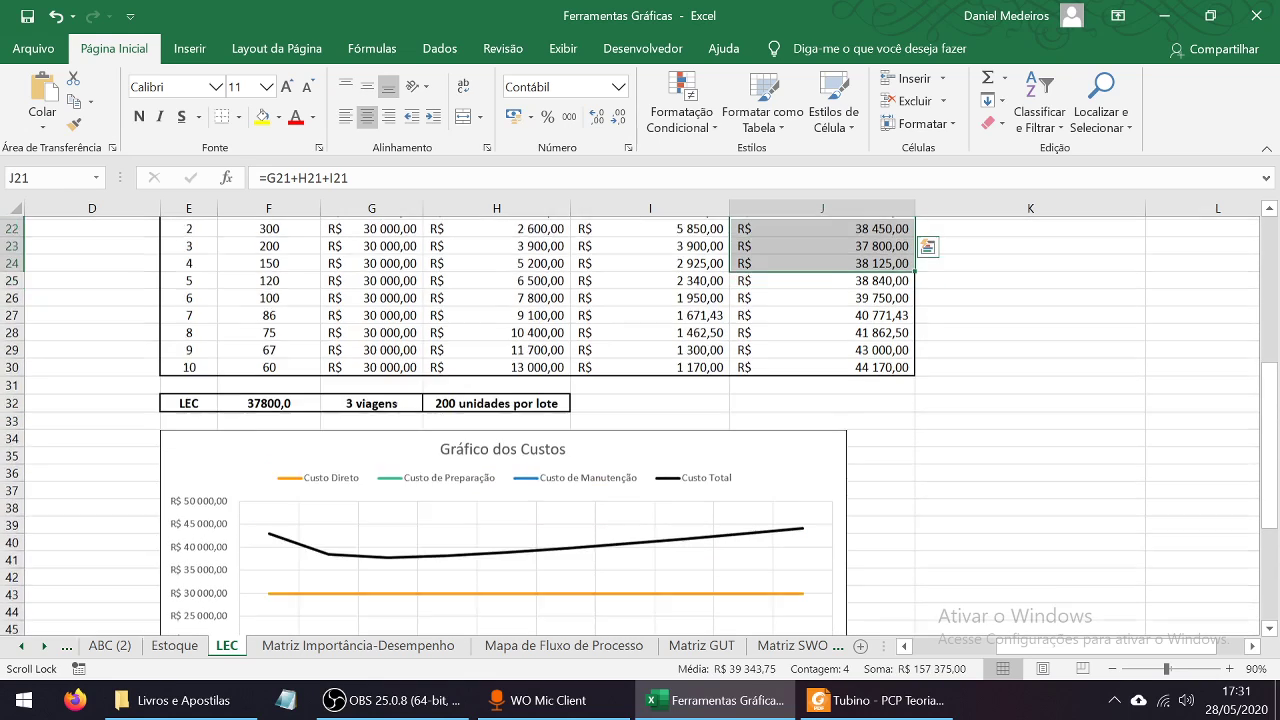
scroll(368, 606, down, 1)
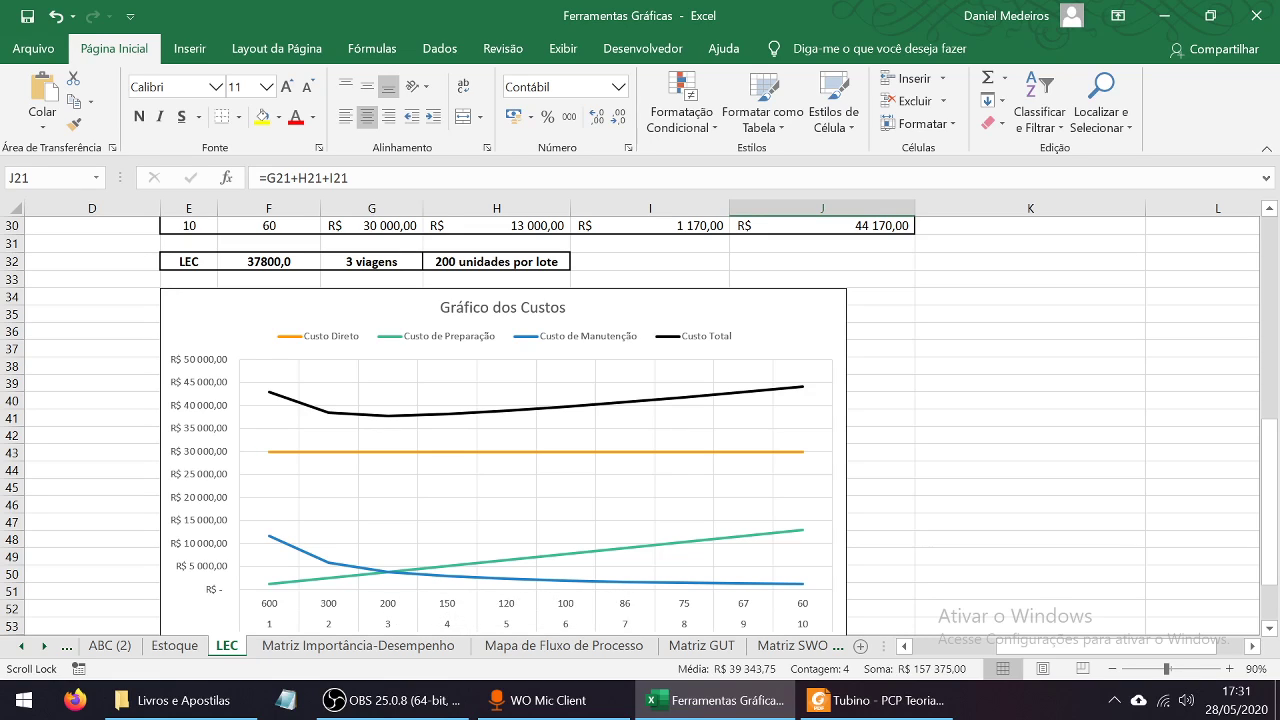
mouse_move(388, 416)
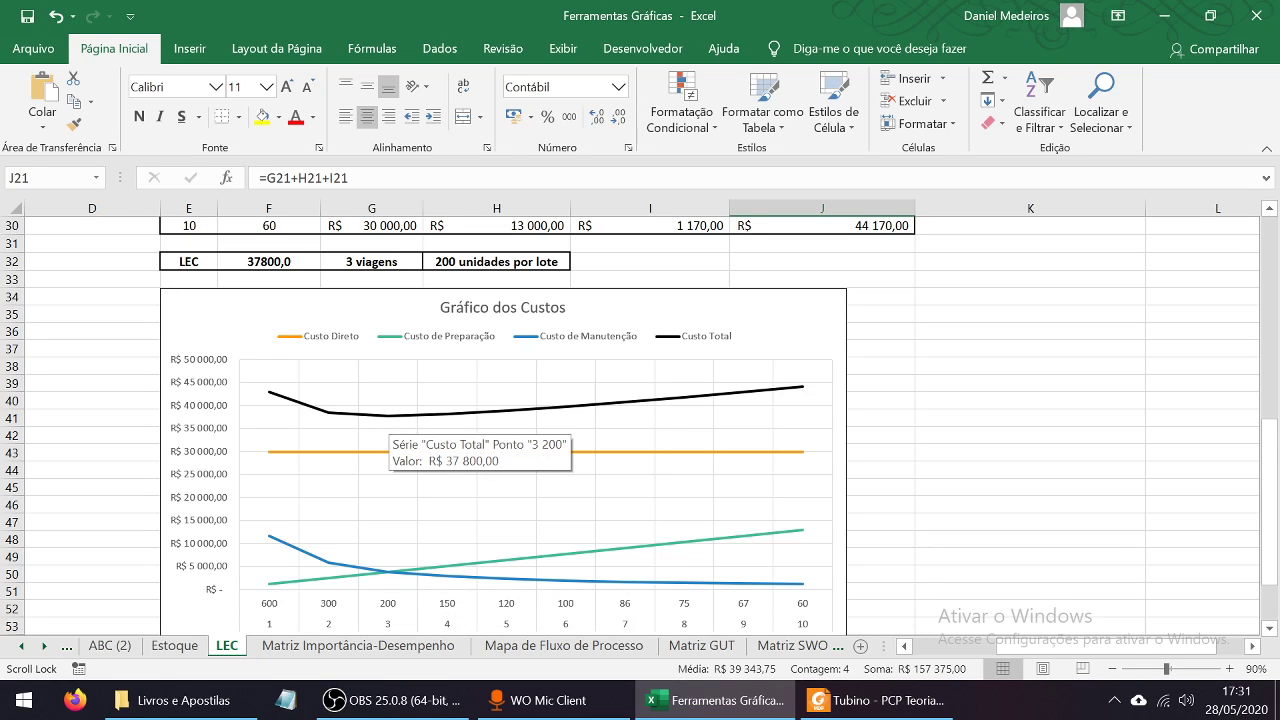
scroll(388, 415, down, 1)
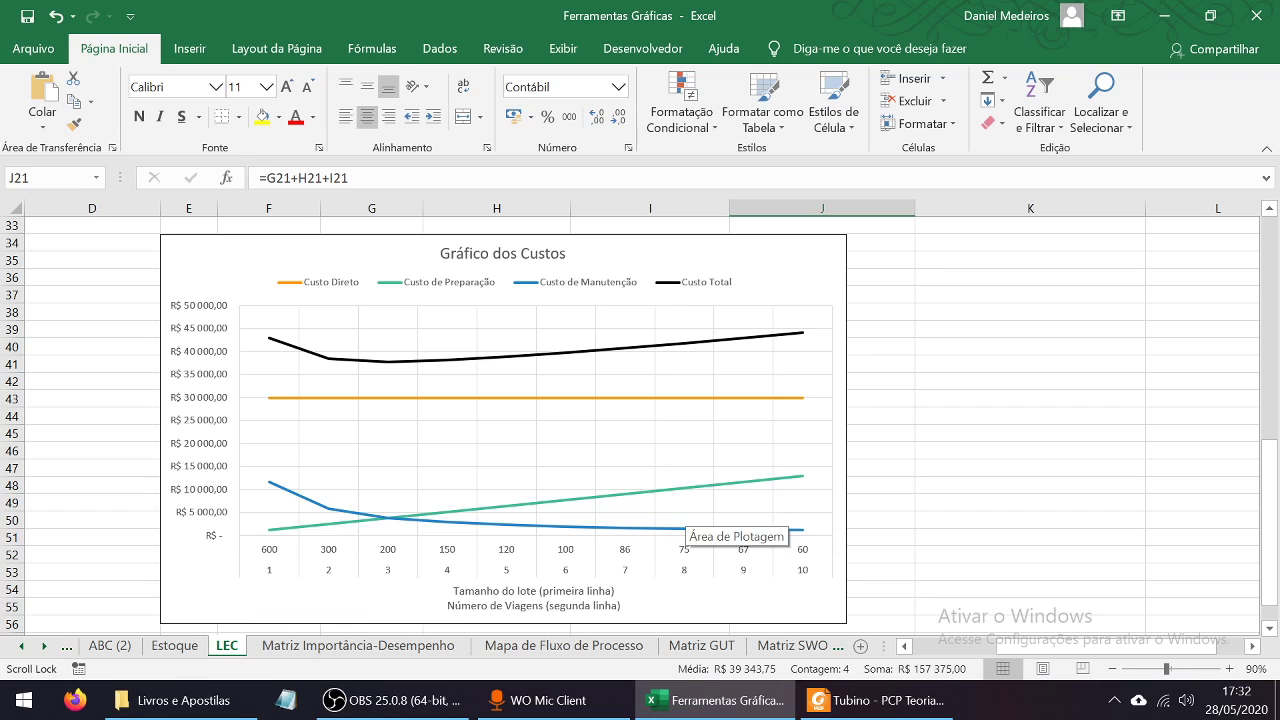
Select the lot sizes and all cost columns in F21:J30 to review the full trip-by-trip calculation
scroll(275, 515, up, 4)
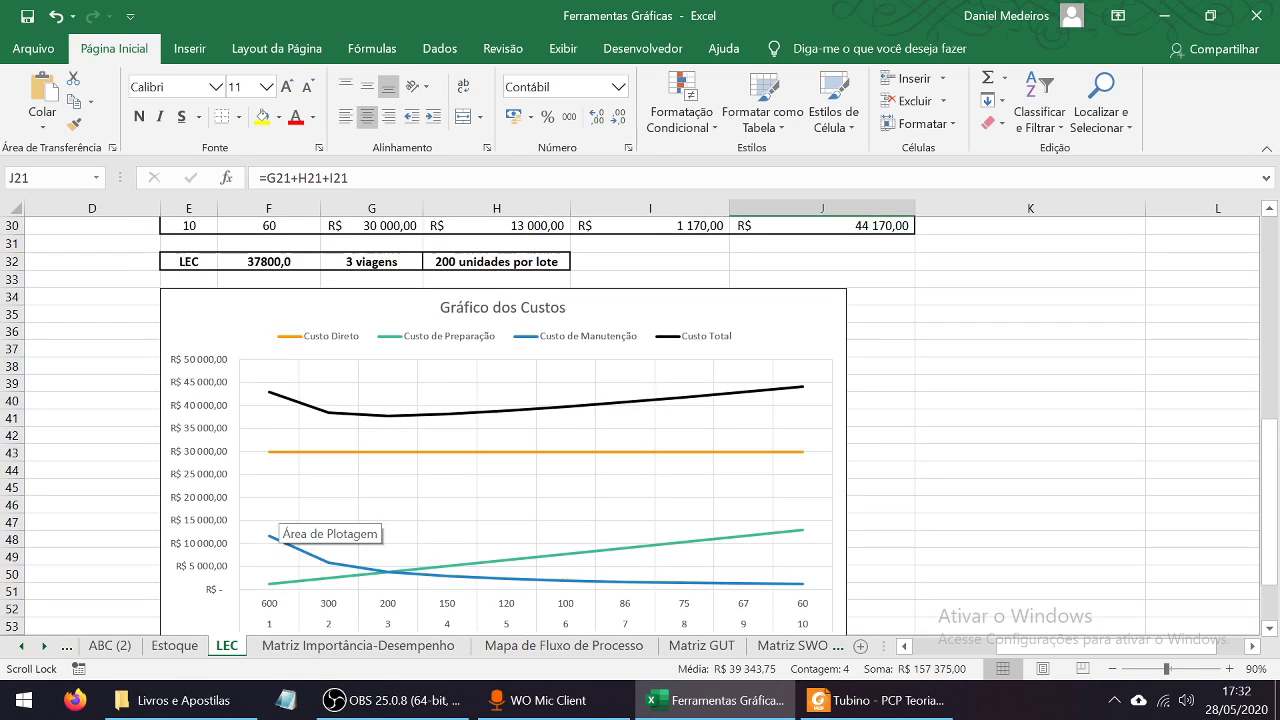
scroll(330, 520, up, 2)
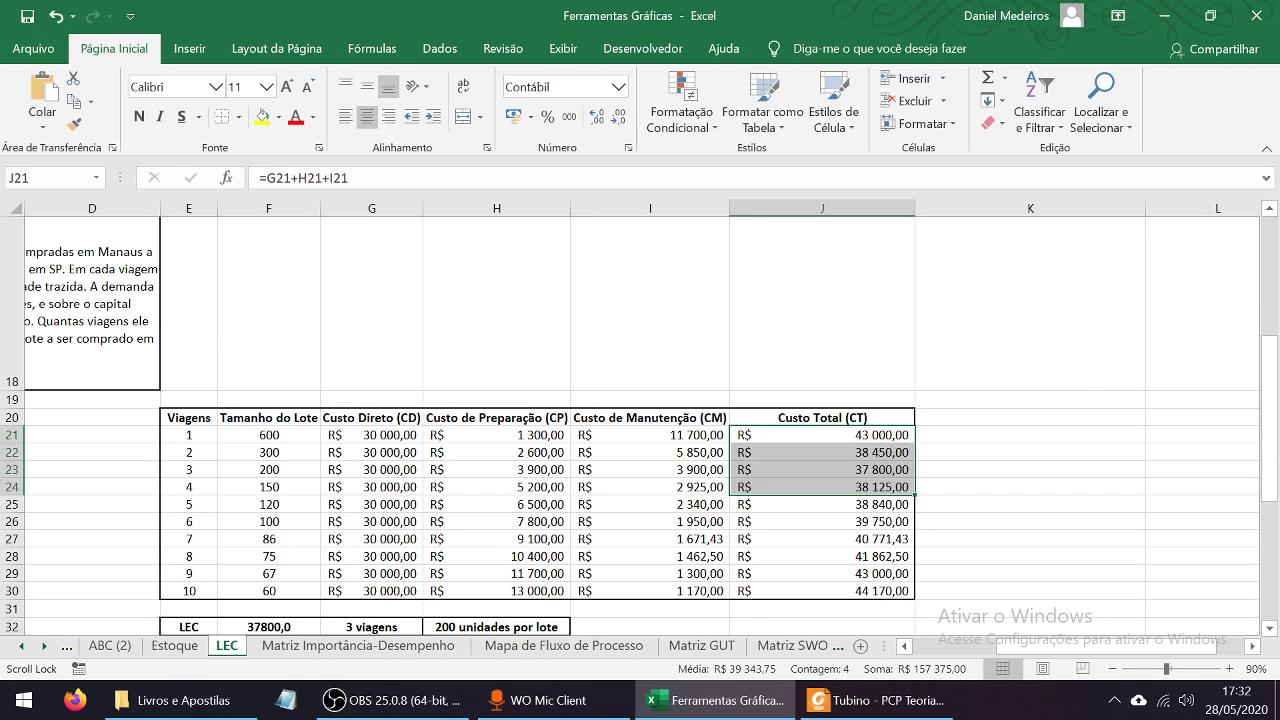
drag(268, 435, 820, 590)
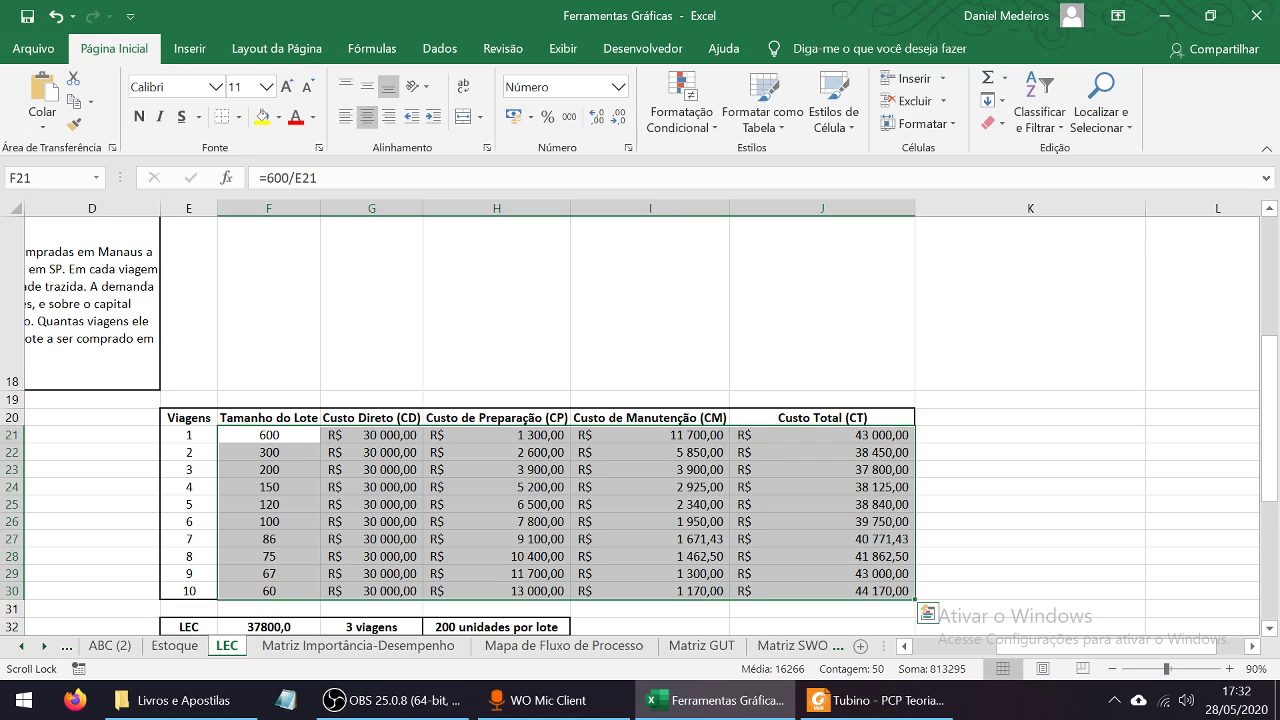
Examine the Q formula in the Fórmulas alternativas table and the meaning of Q in I4:J4
scroll(640, 420, up, 6)
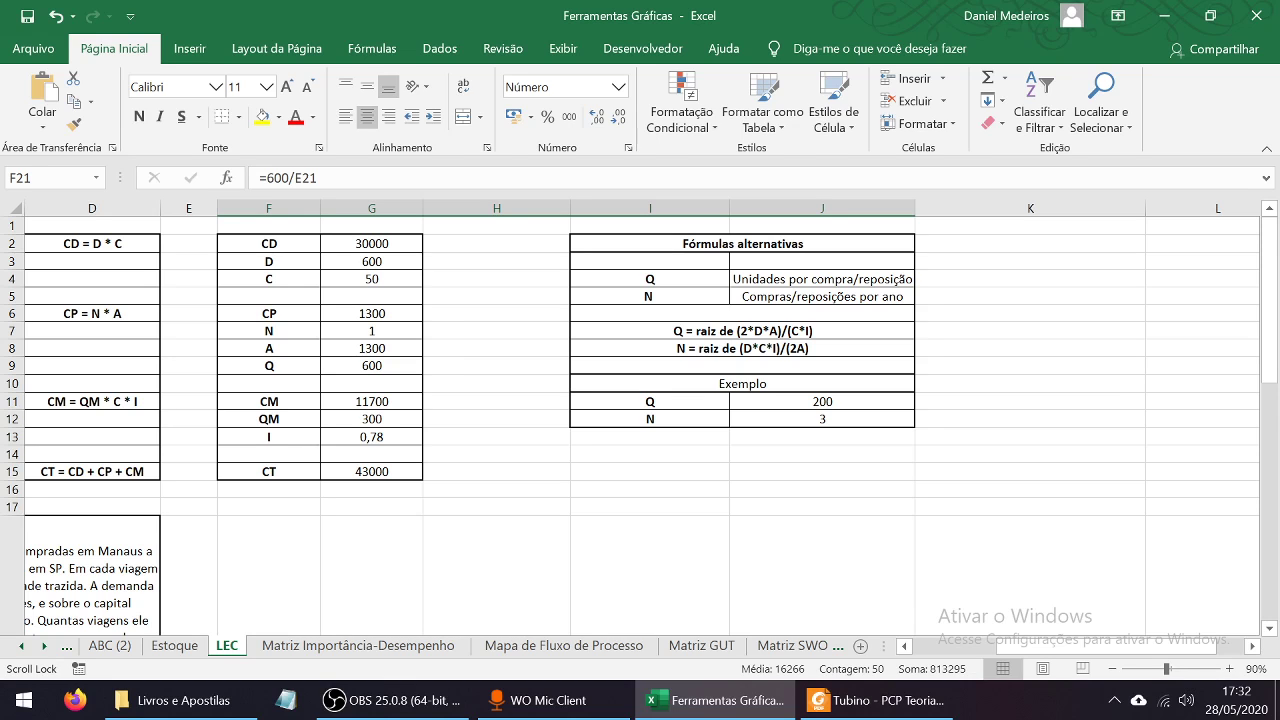
scroll(640, 425, down, 4)
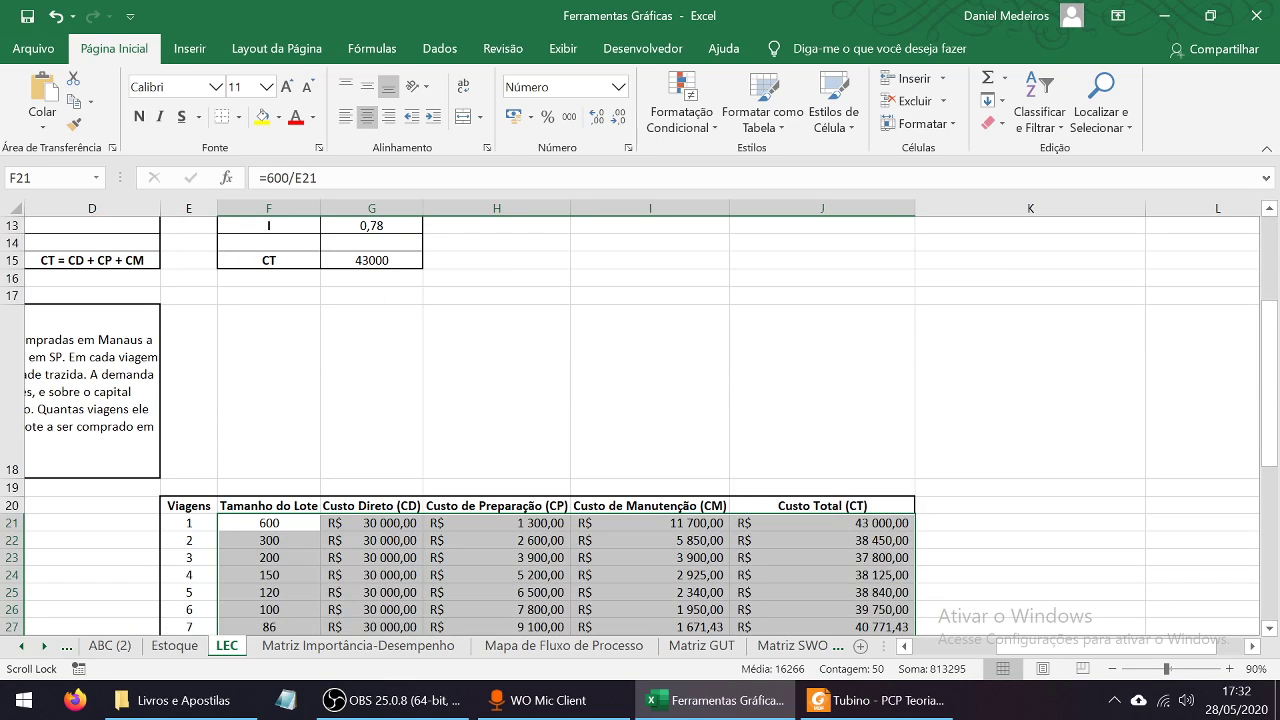
scroll(640, 425, up, 4)
scroll(742, 400, up, 1)
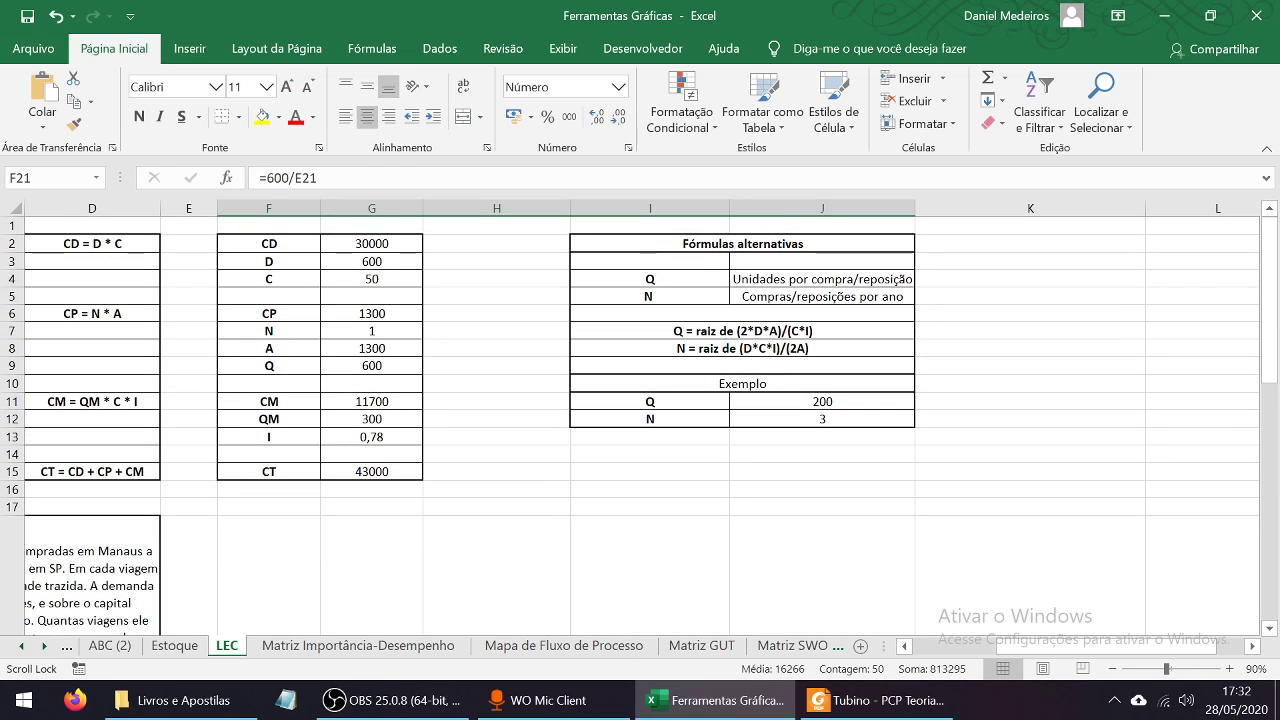
click(742, 331)
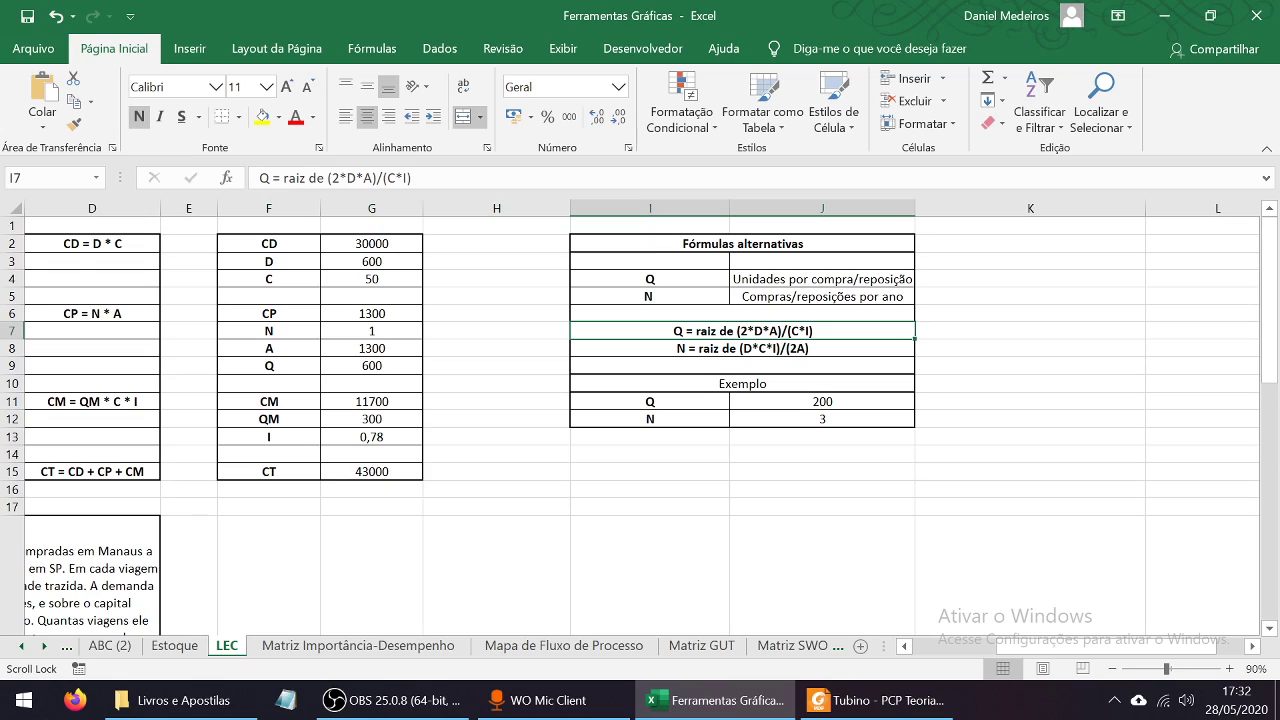
click(650, 279)
click(822, 279)
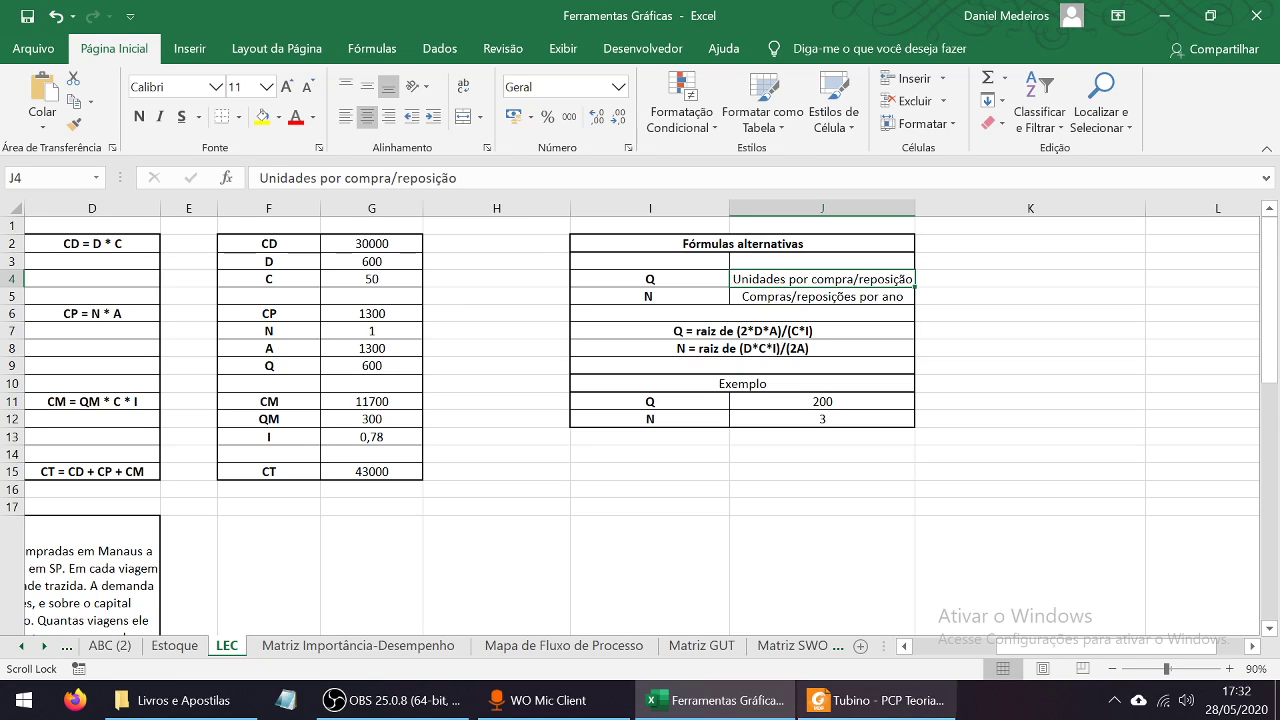
Review the meanings of D, A, C and I in the cost definitions at C3, C8, C4 and C13
drag(1106, 647, 1050, 647)
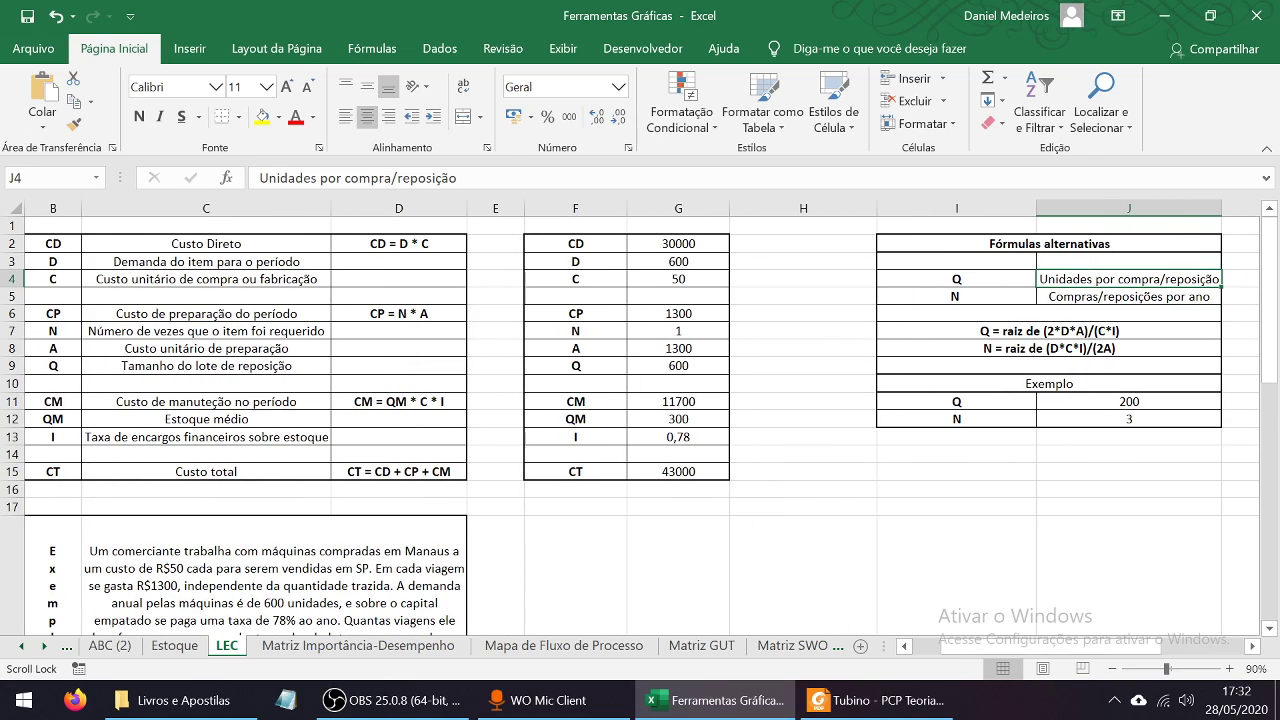
click(206, 262)
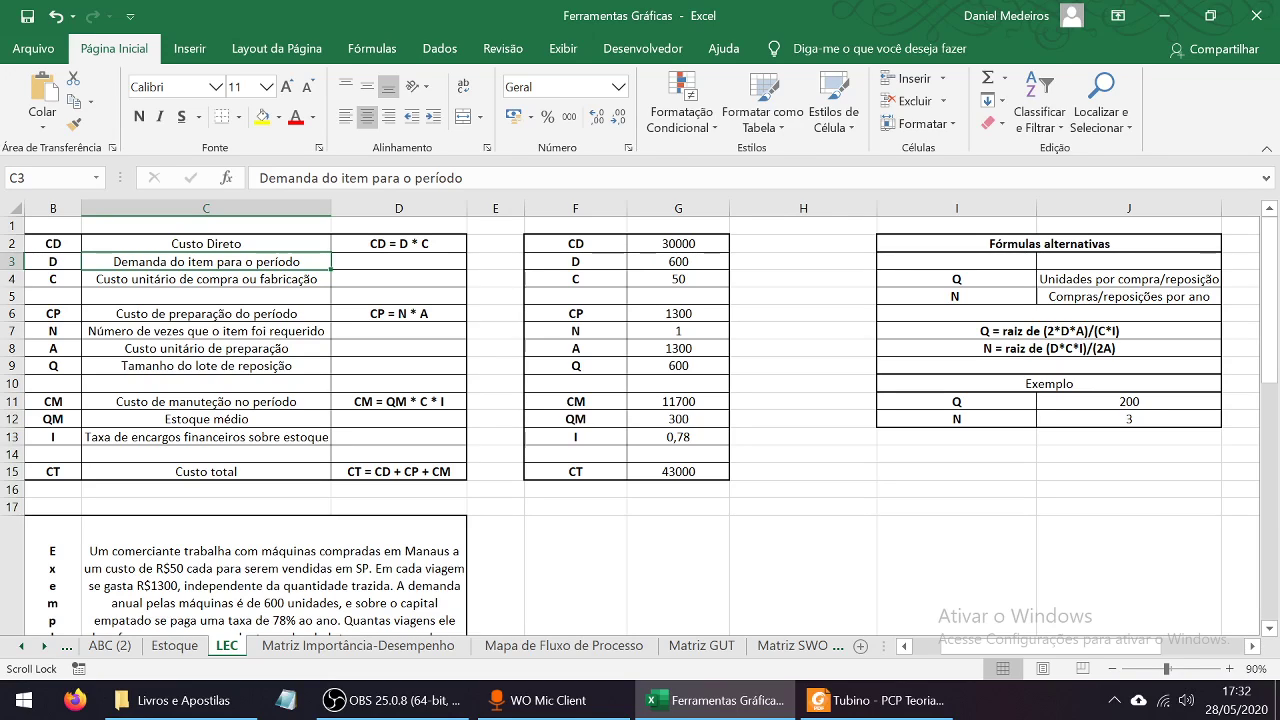
click(206, 349)
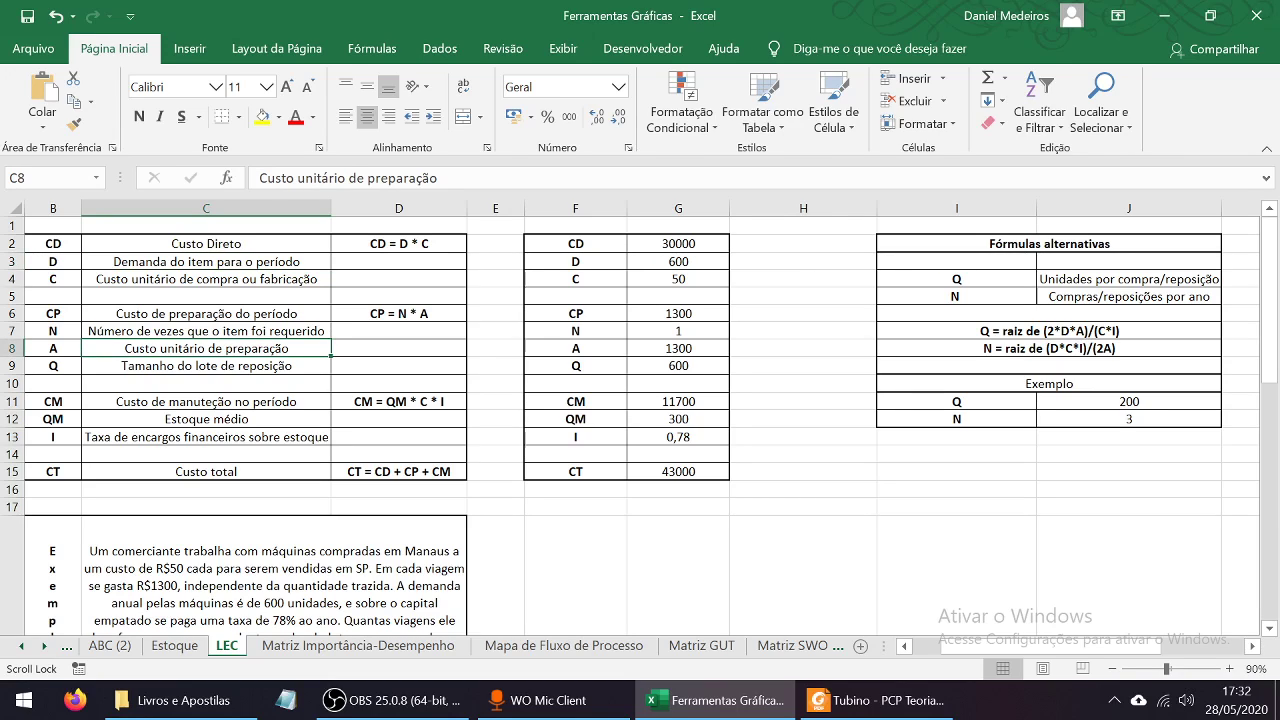
click(206, 279)
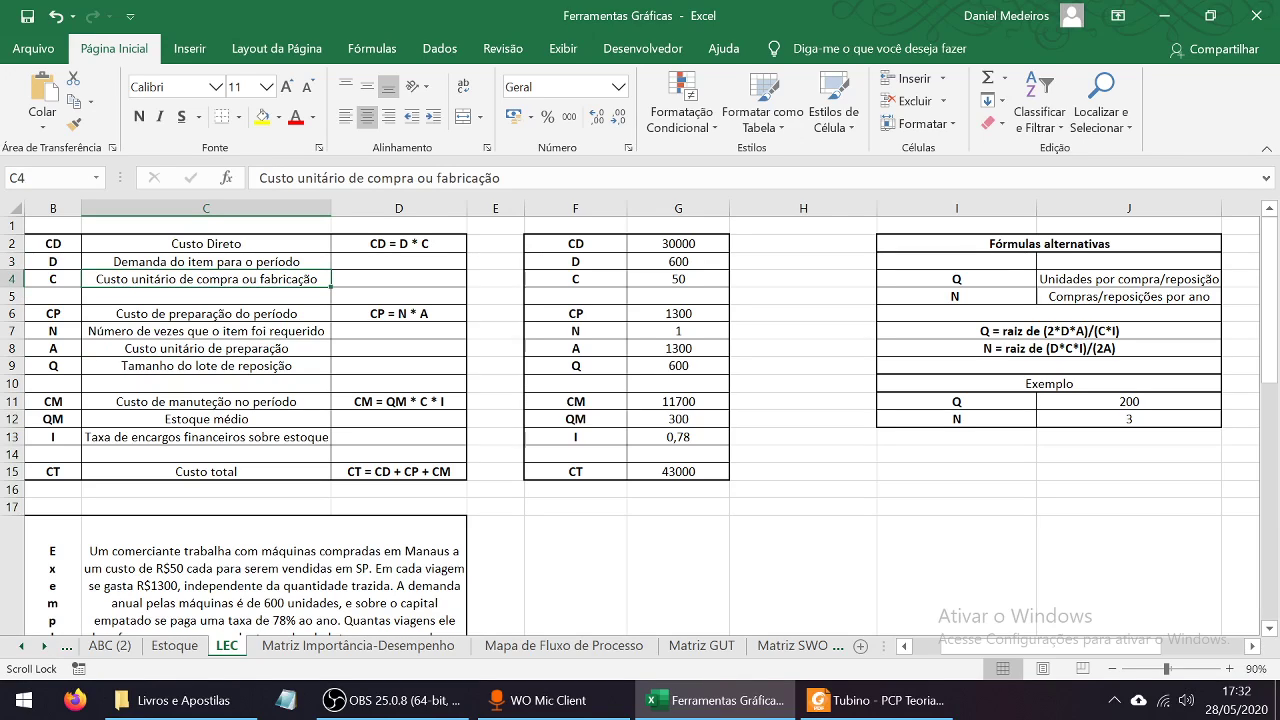
click(206, 437)
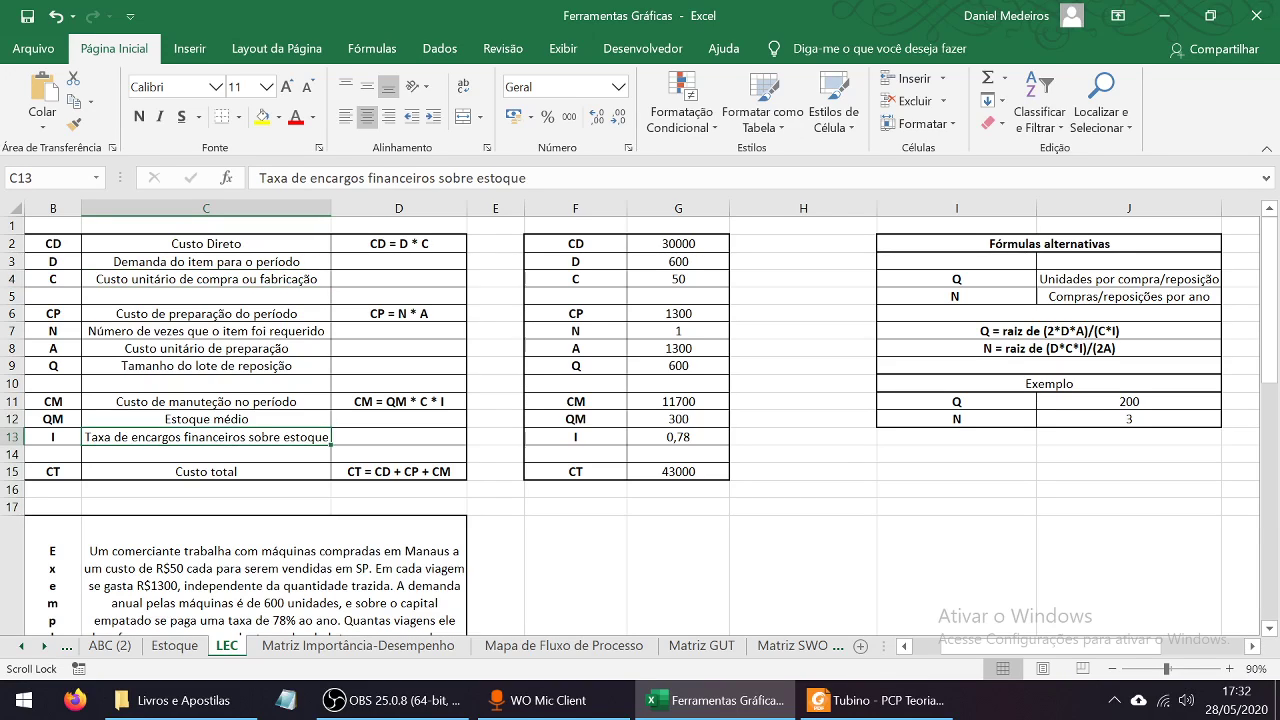
Locate the variables D, A, C and I of the Q formula in the example data at F3, F8, F4 and F13
click(576, 262)
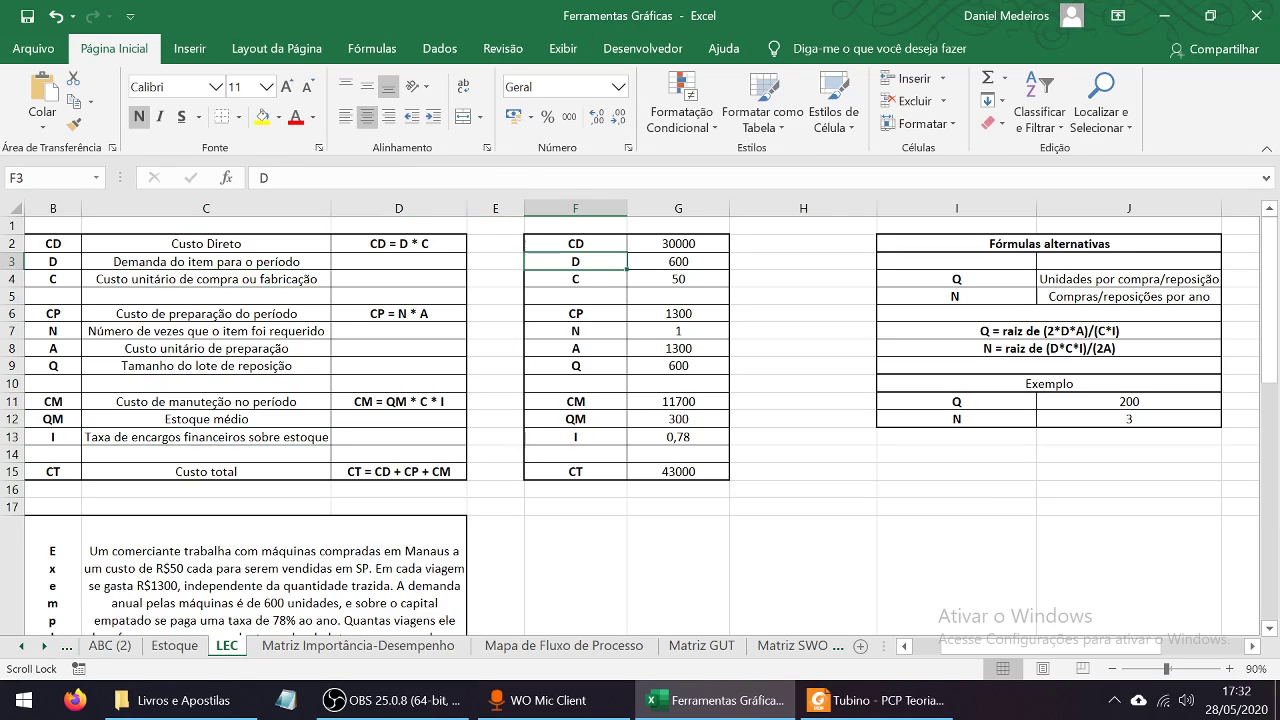
click(576, 349)
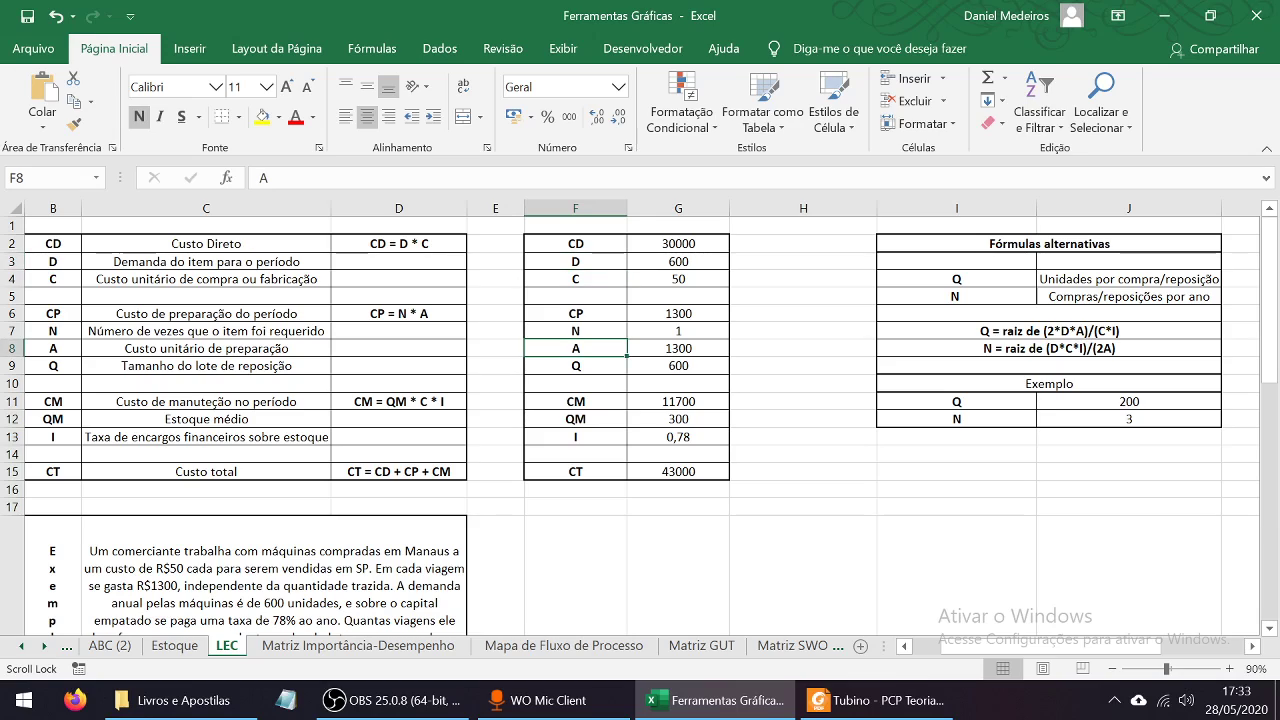
click(576, 280)
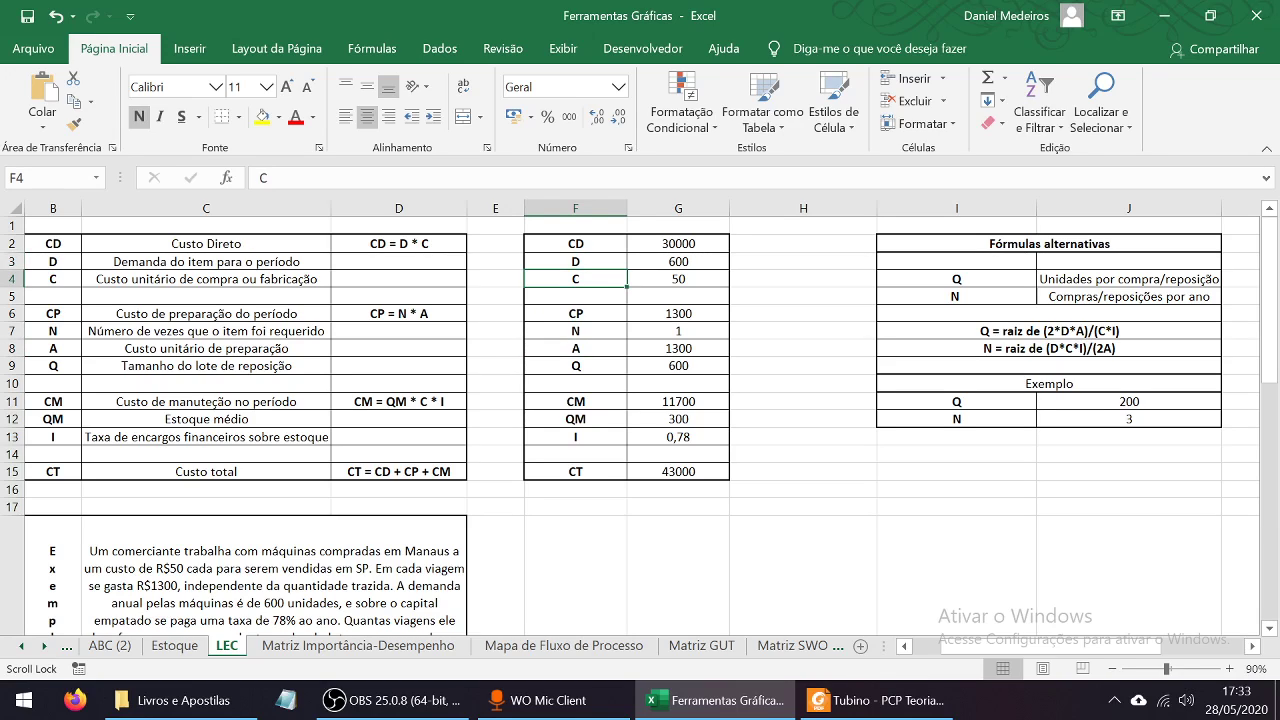
click(576, 437)
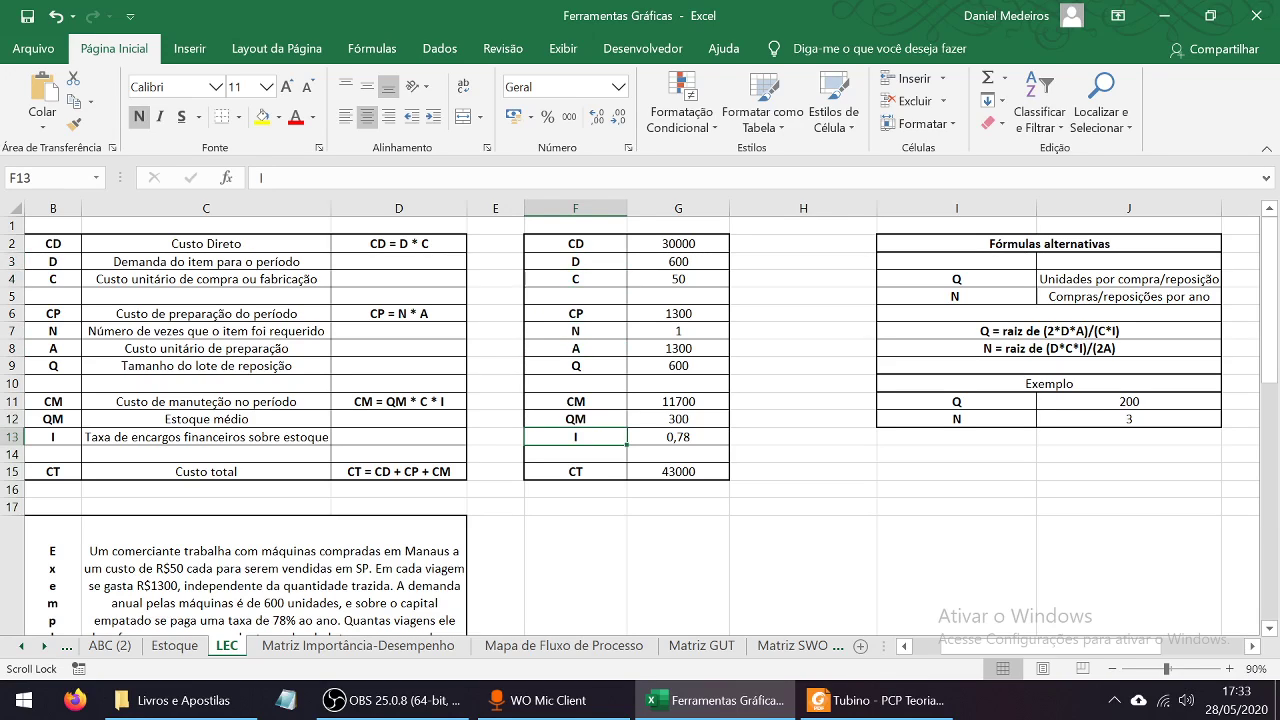
Inspect the example's Q and N formulas in J11 and J12 and consult the merchant exercise below
click(1129, 402)
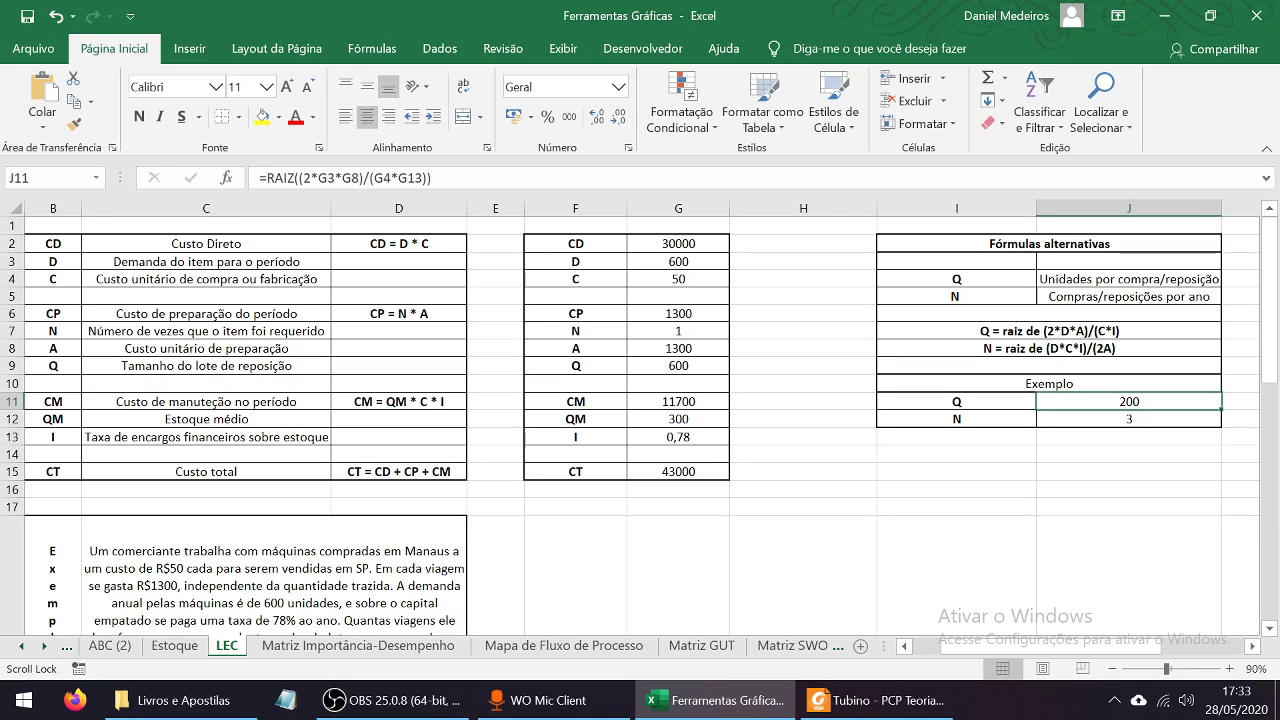
click(1129, 419)
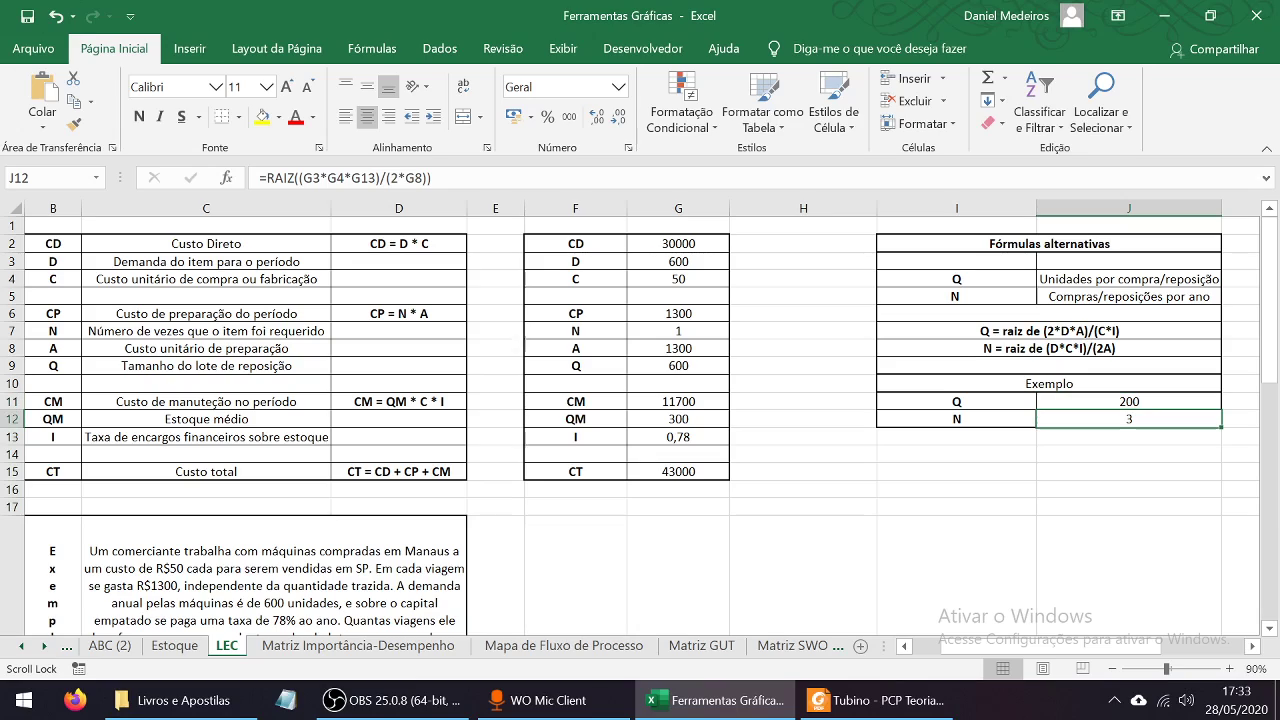
scroll(640, 420, down, 2)
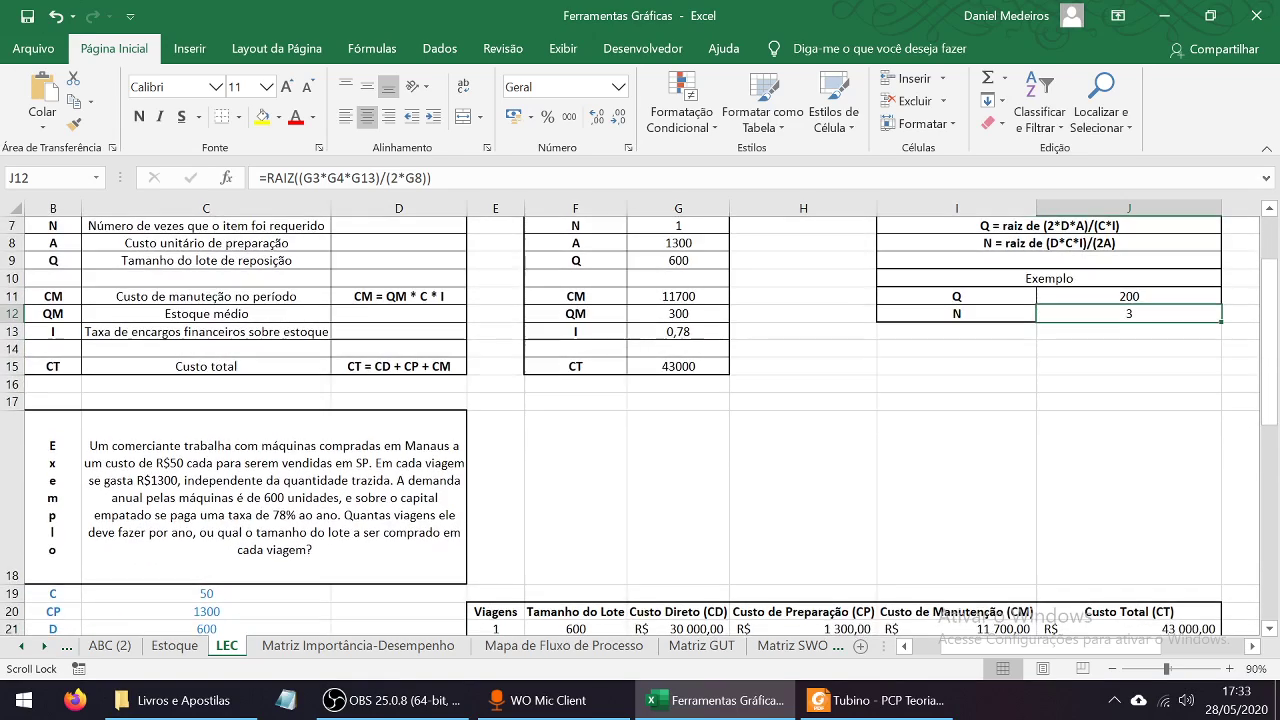
scroll(640, 420, down, 2)
scroll(640, 420, up, 4)
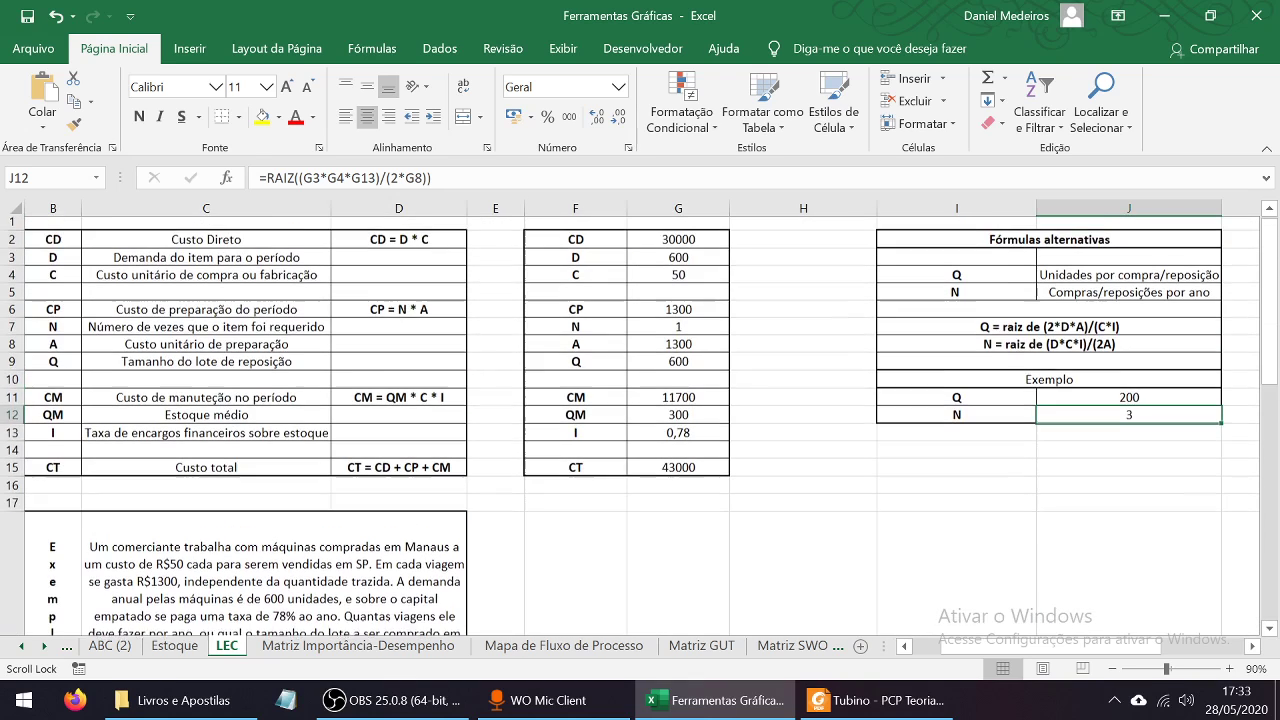
Review the example's Q result in I11:J11 and the meaning of N in I5:J5
click(957, 401)
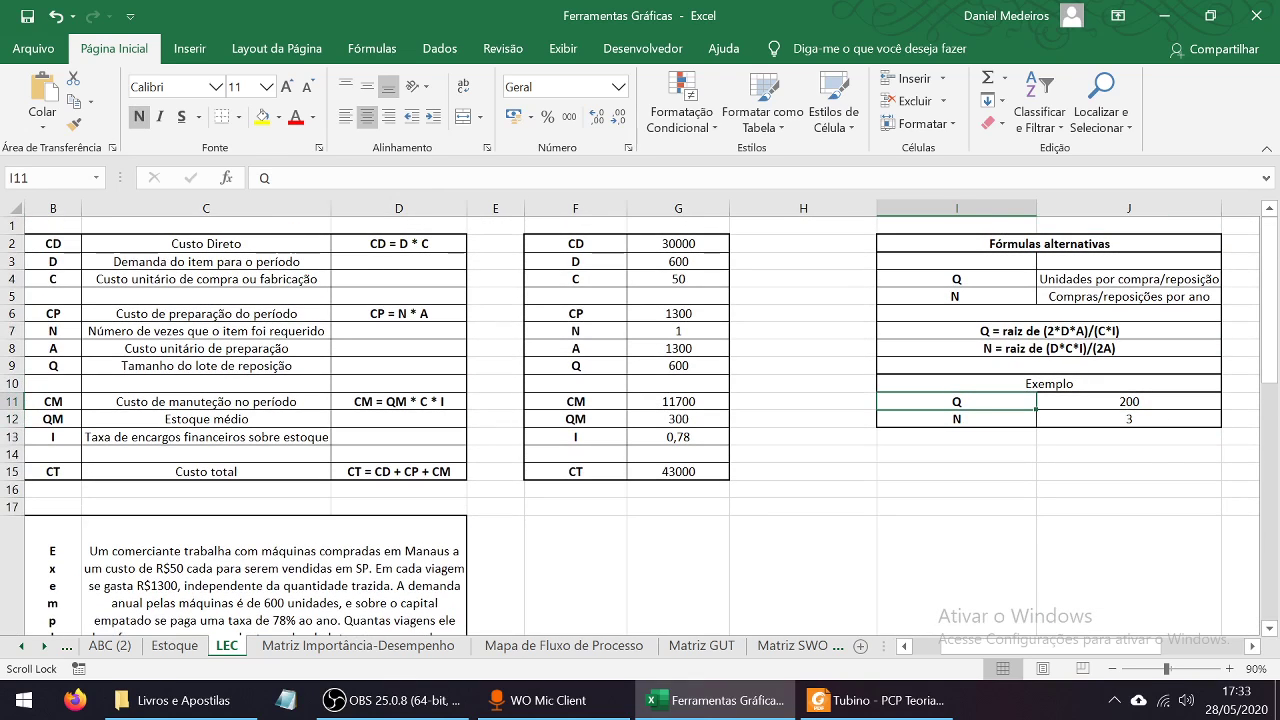
click(1129, 401)
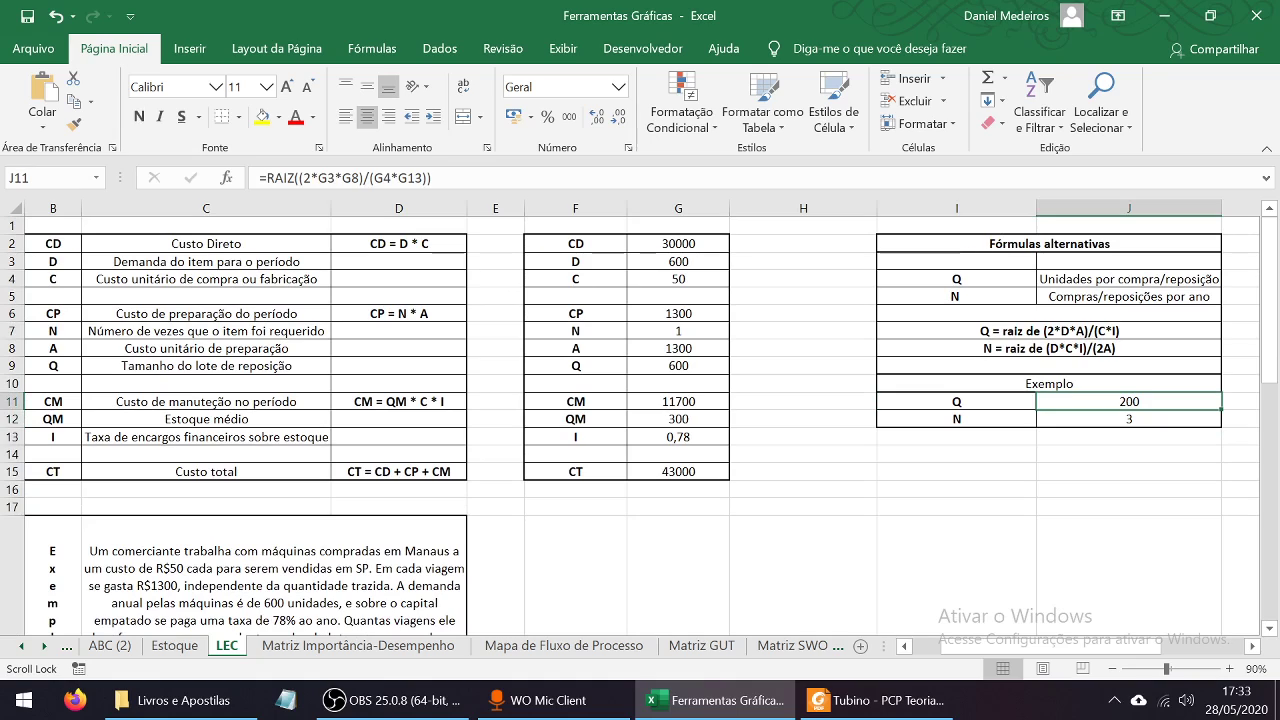
click(957, 401)
click(1129, 401)
click(956, 297)
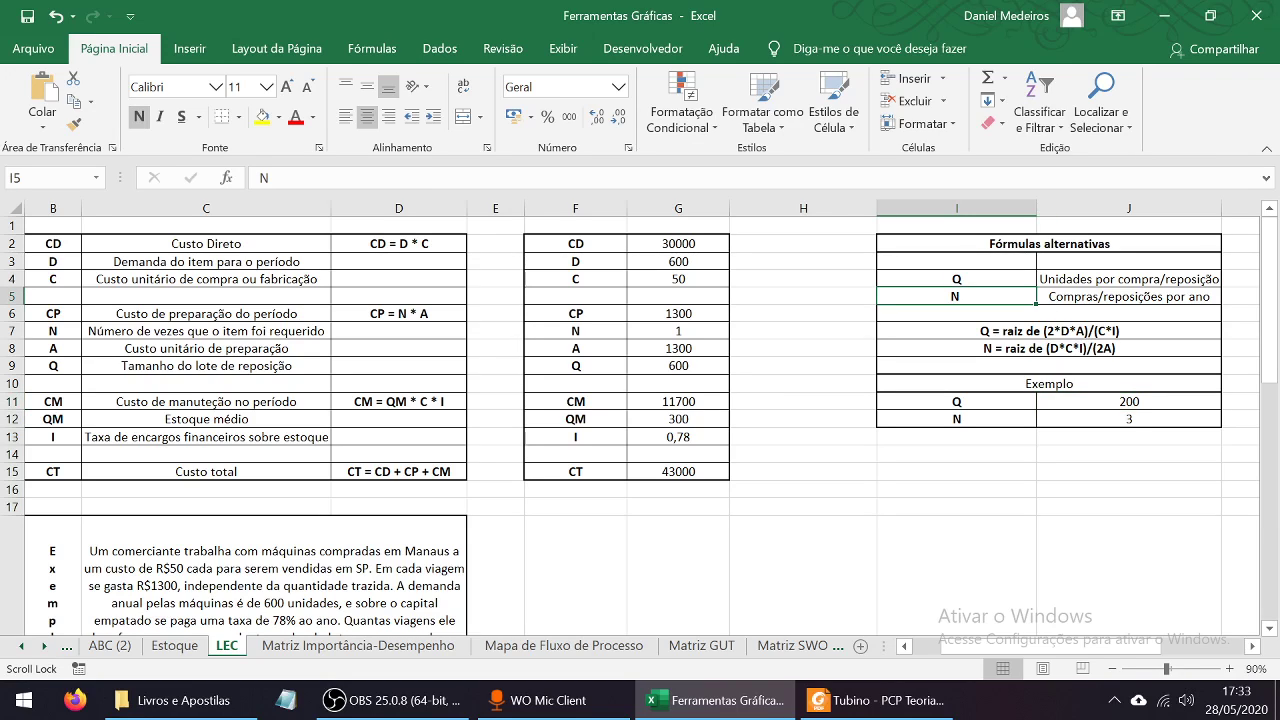
click(1129, 297)
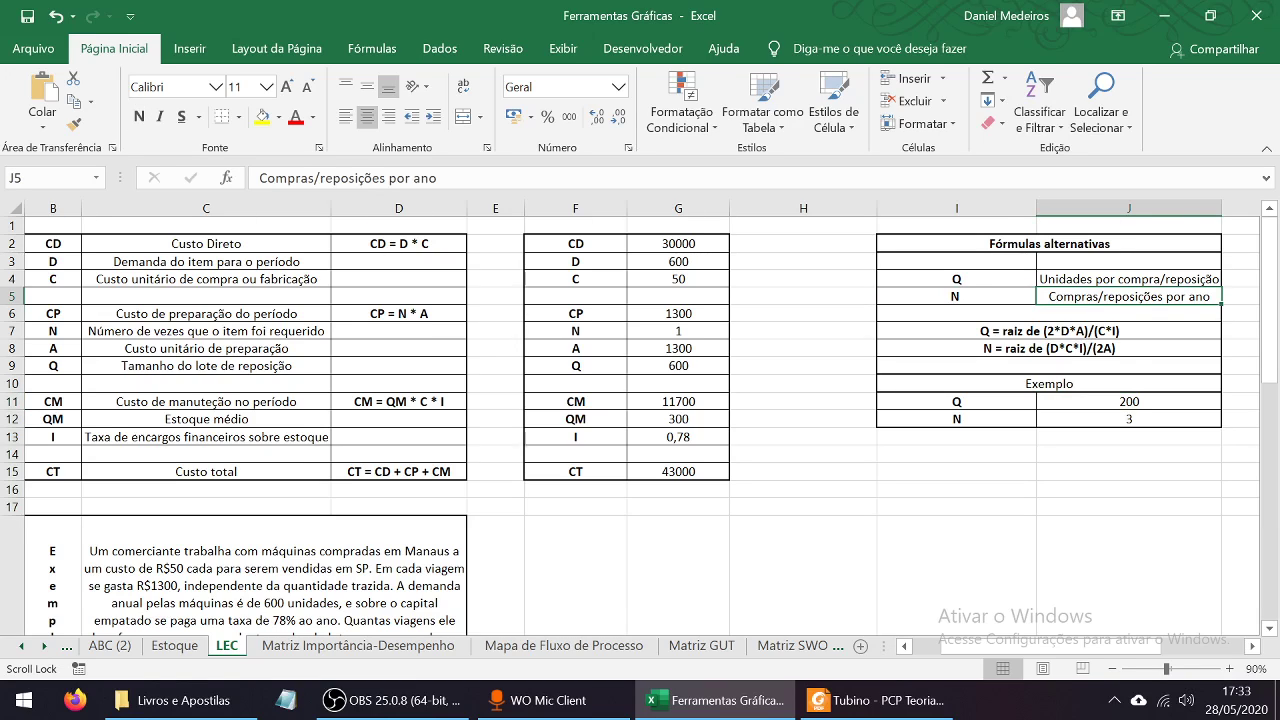
Compare the example's Q and N results in J11:J12 with the trips and lot sizes in the cost table
scroll(1129, 300, down, 2)
click(1129, 314)
click(1129, 297)
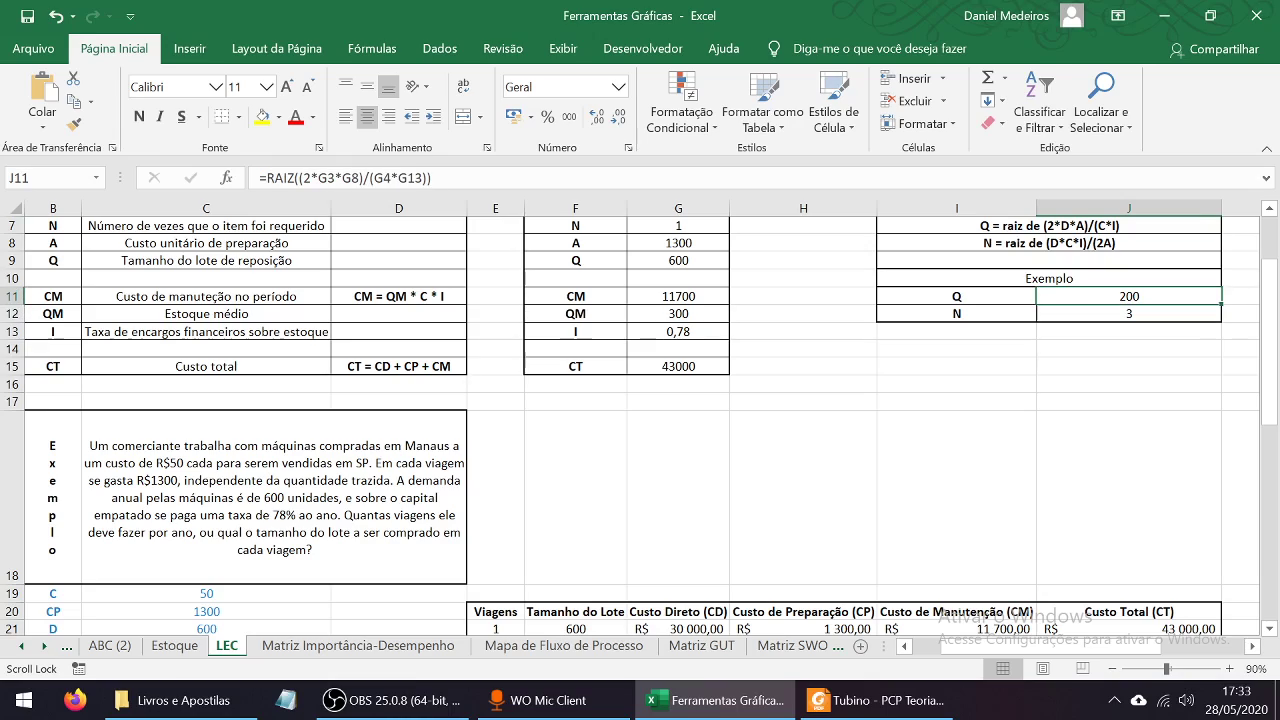
scroll(640, 426, down, 4)
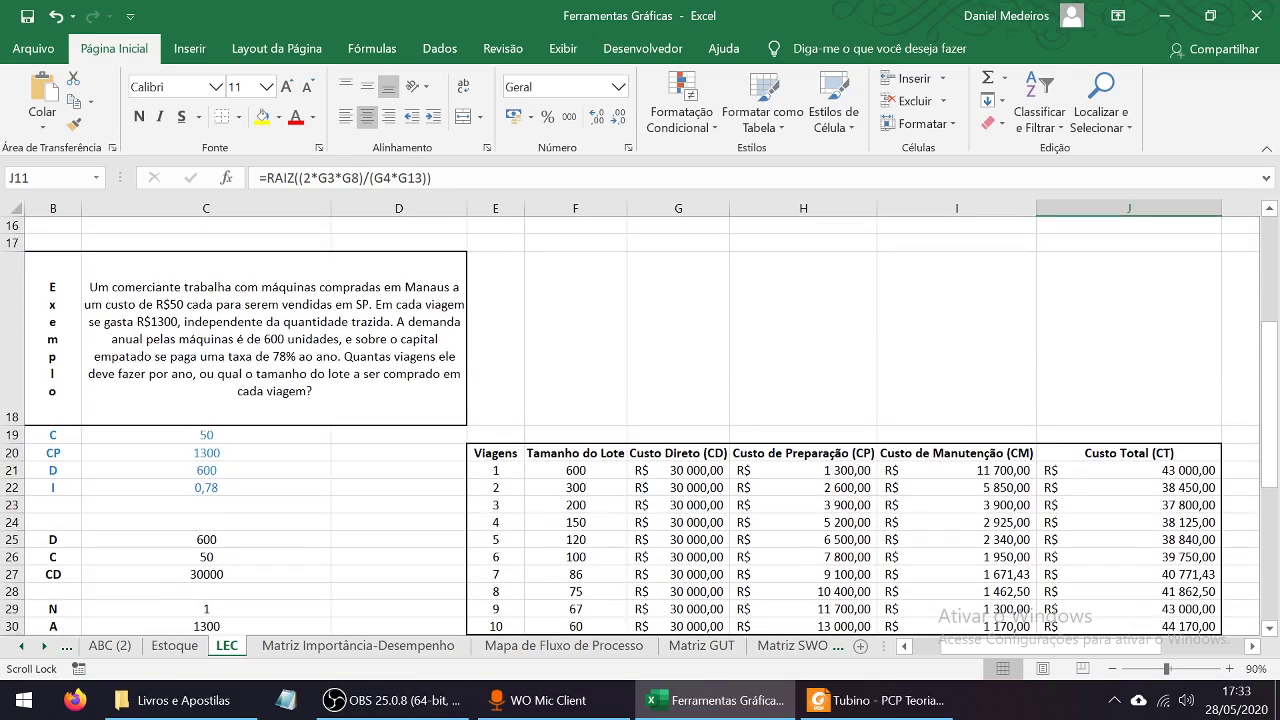
scroll(640, 426, up, 6)
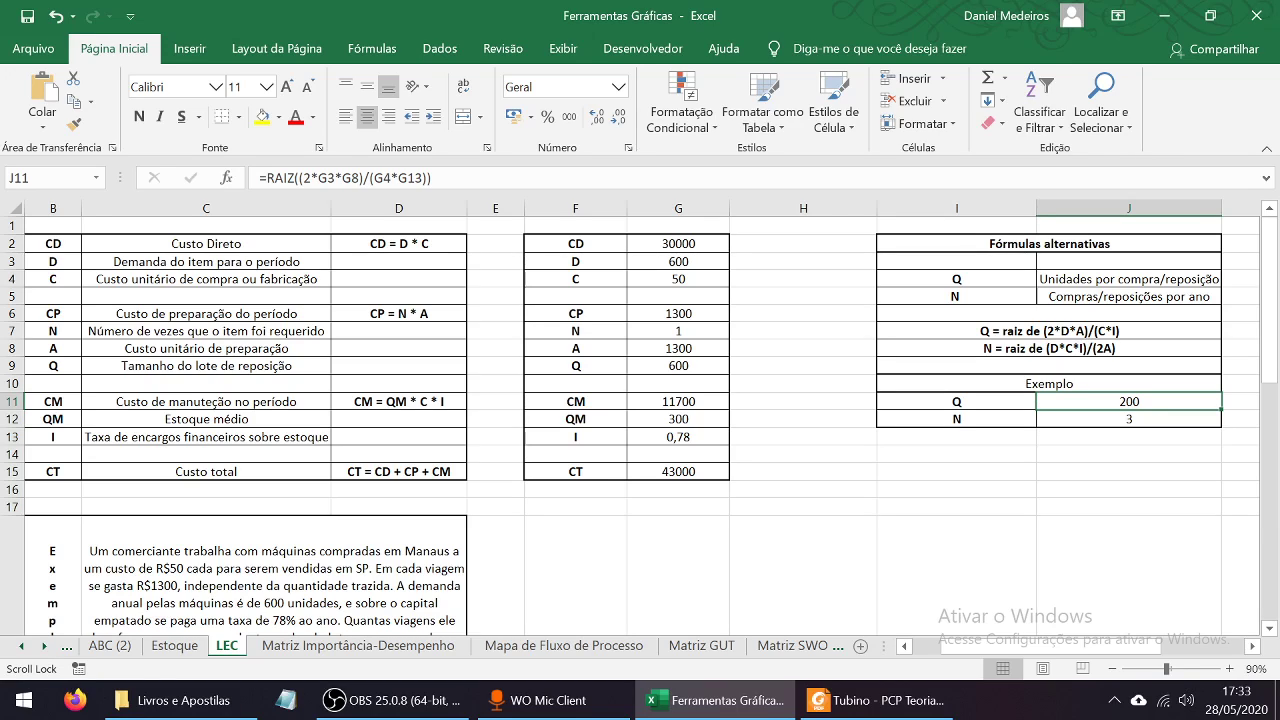
Select the alternative formulas in I7:J8 and the cost tables in B2:G15 to compare the two calculation methods
drag(1049, 331, 1049, 349)
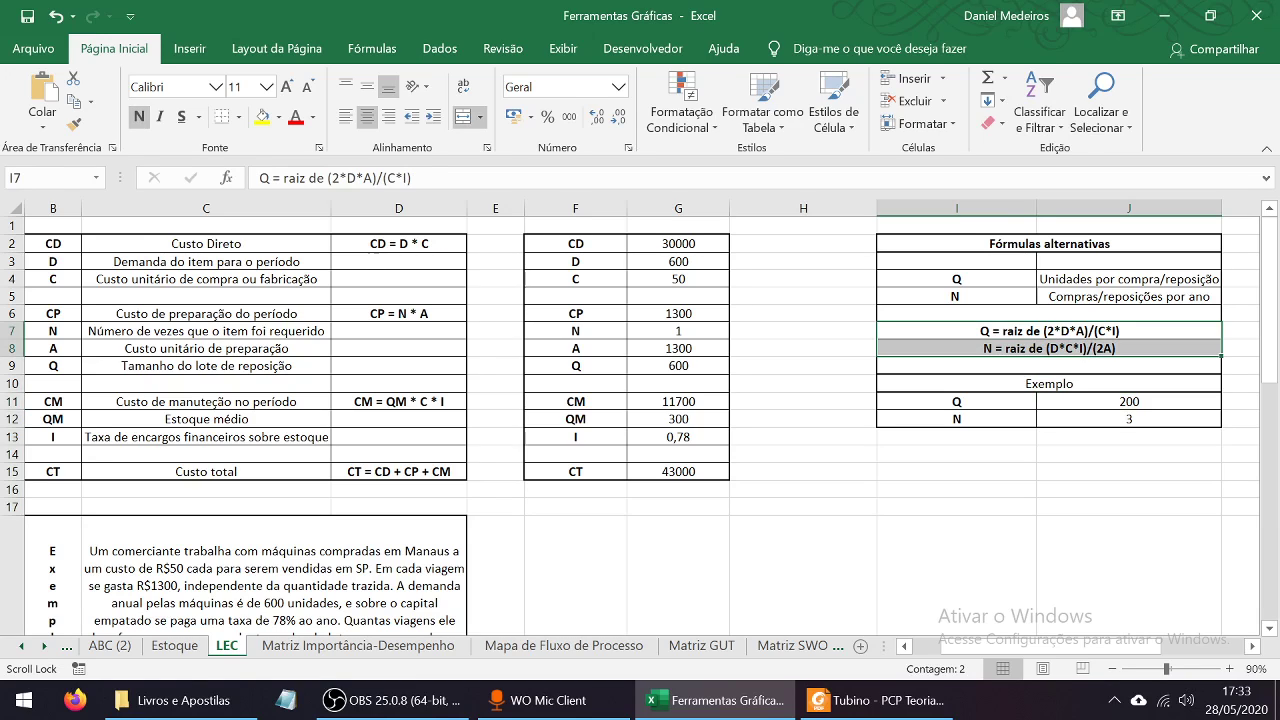
drag(53, 243, 690, 471)
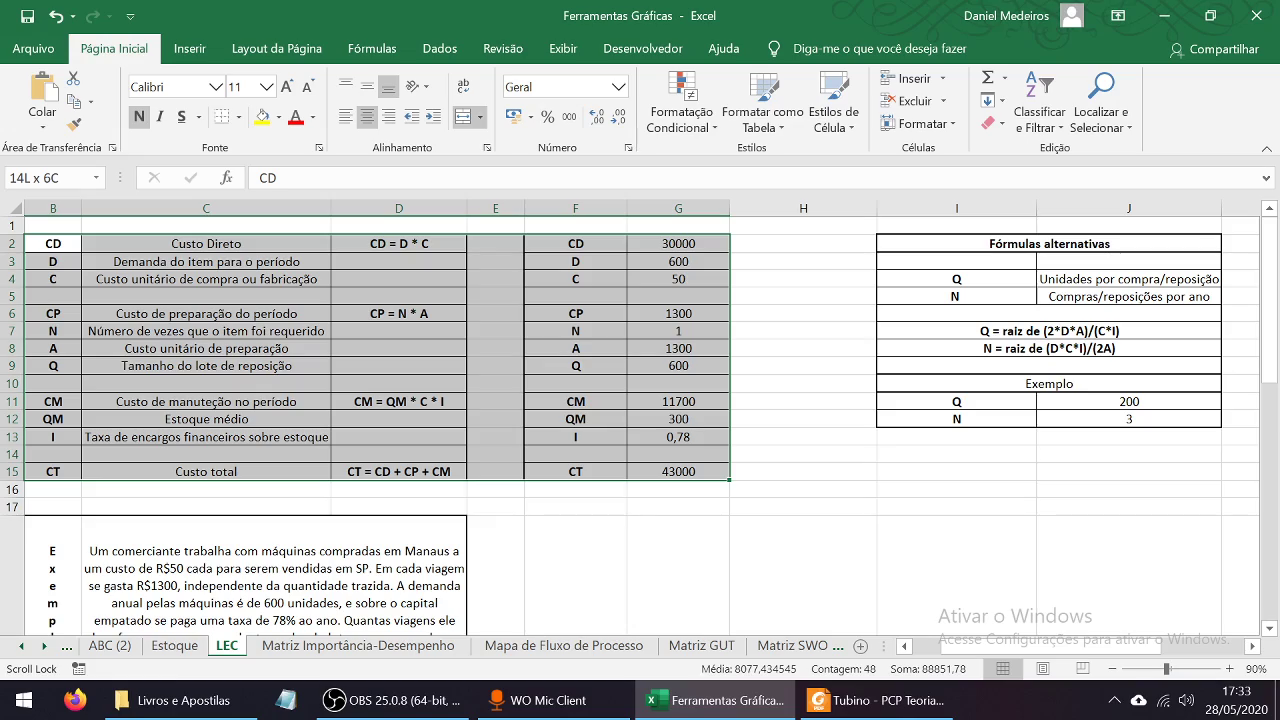
scroll(640, 420, down, 3)
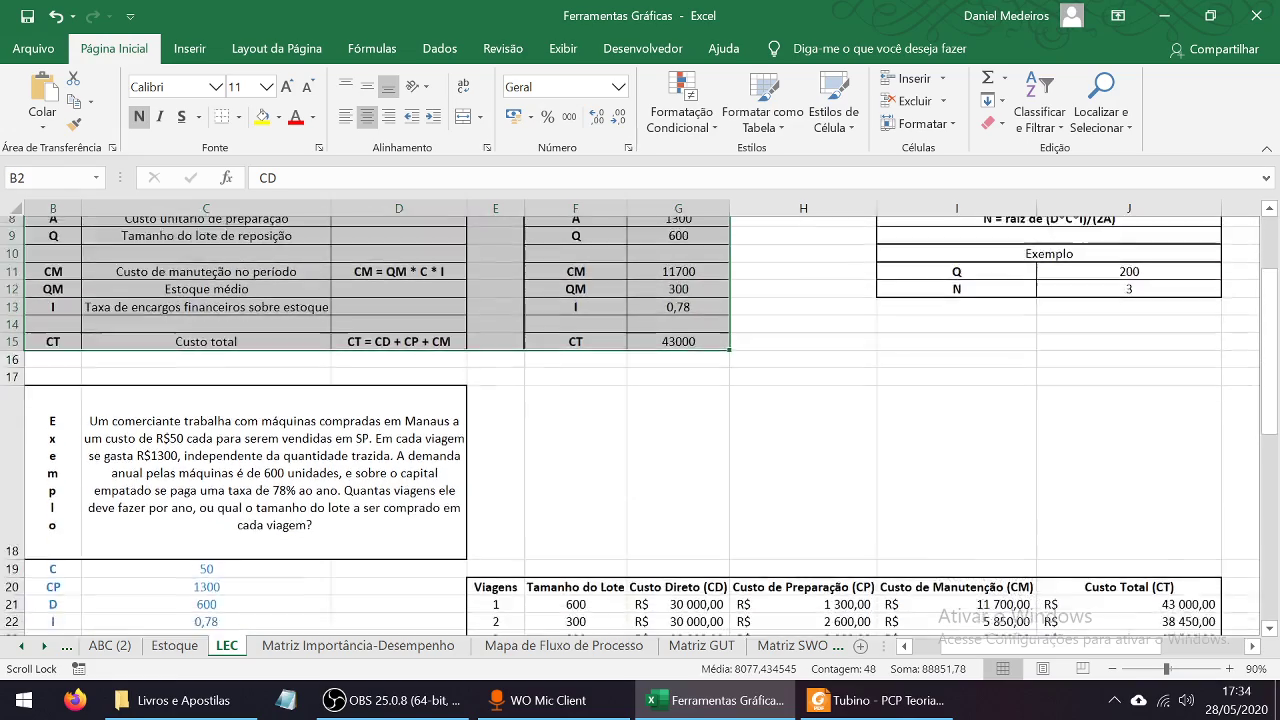
scroll(640, 420, down, 6)
scroll(640, 420, up, 5)
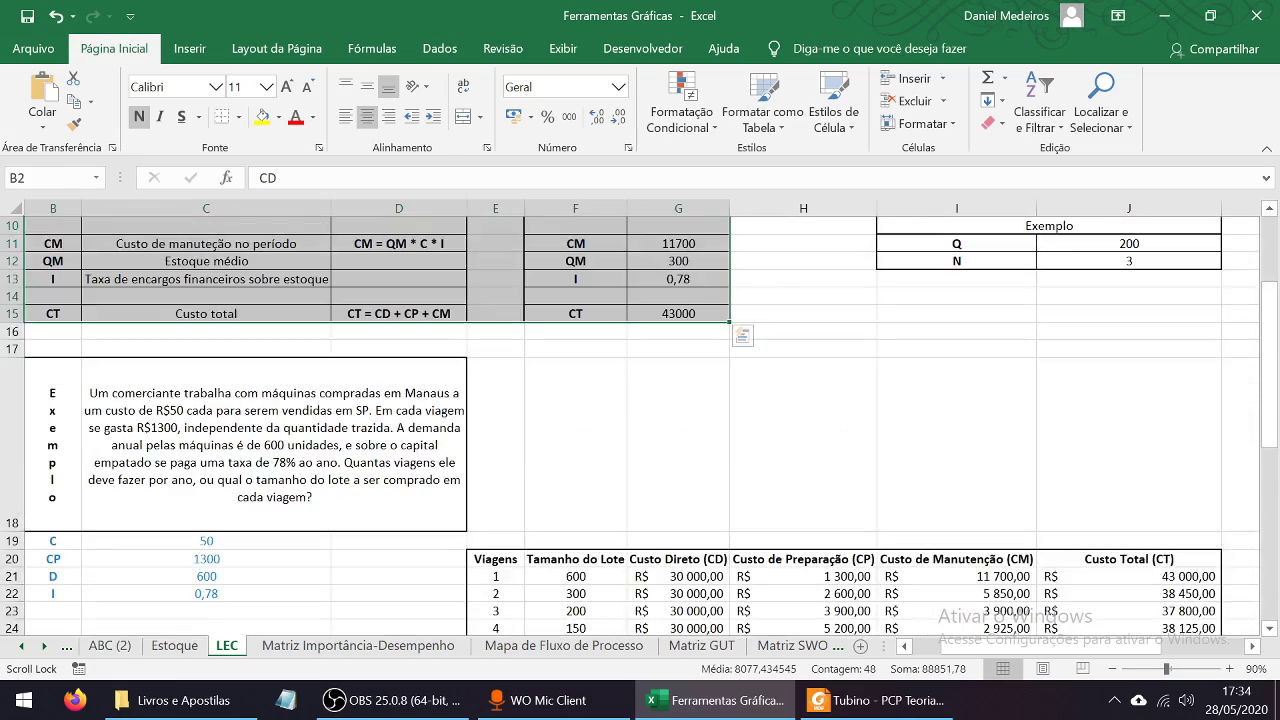
scroll(640, 420, up, 3)
click(803, 402)
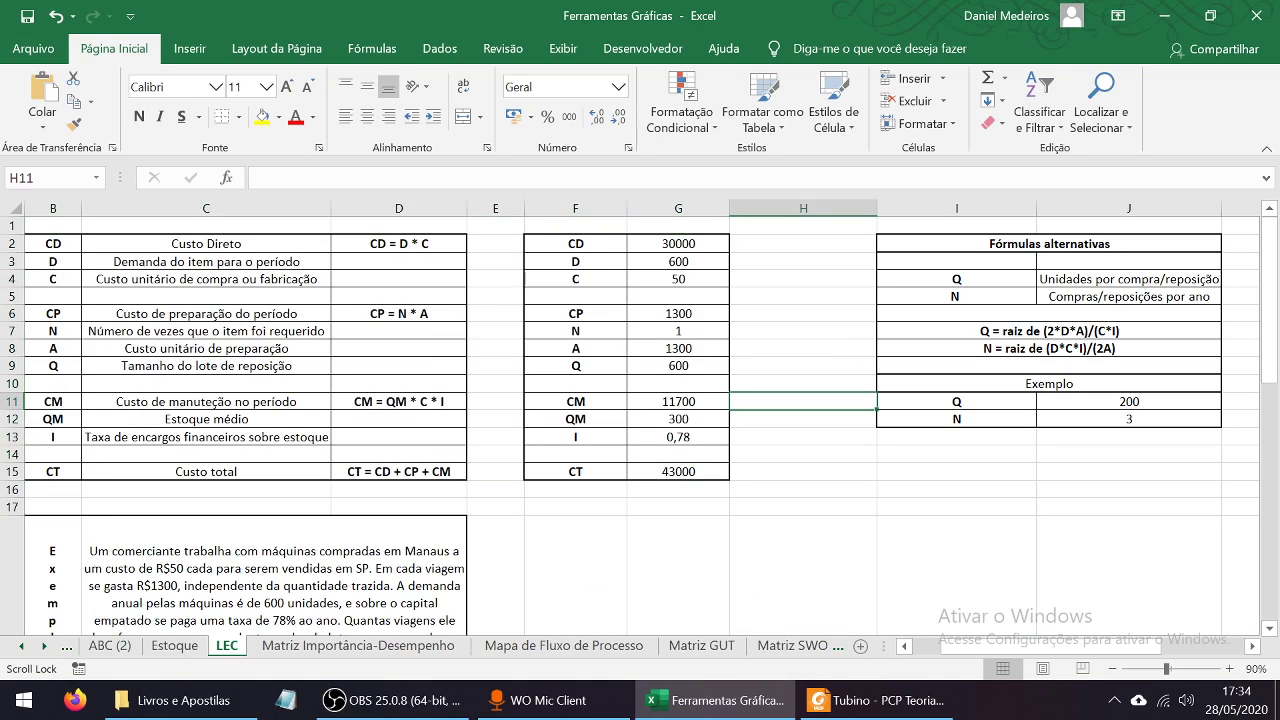
Reexamine the Q and N formulas in I7:J8, focusing on N, and the example's Q label in I11
drag(1049, 330, 1049, 348)
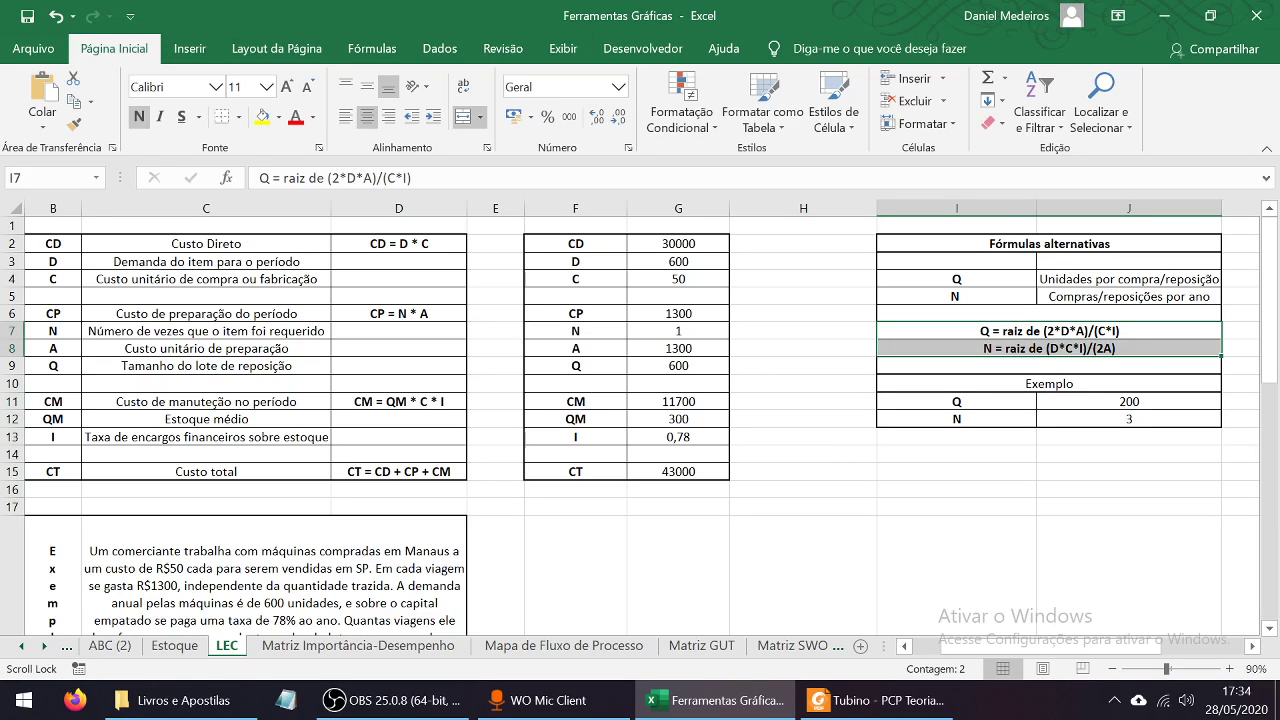
click(1049, 348)
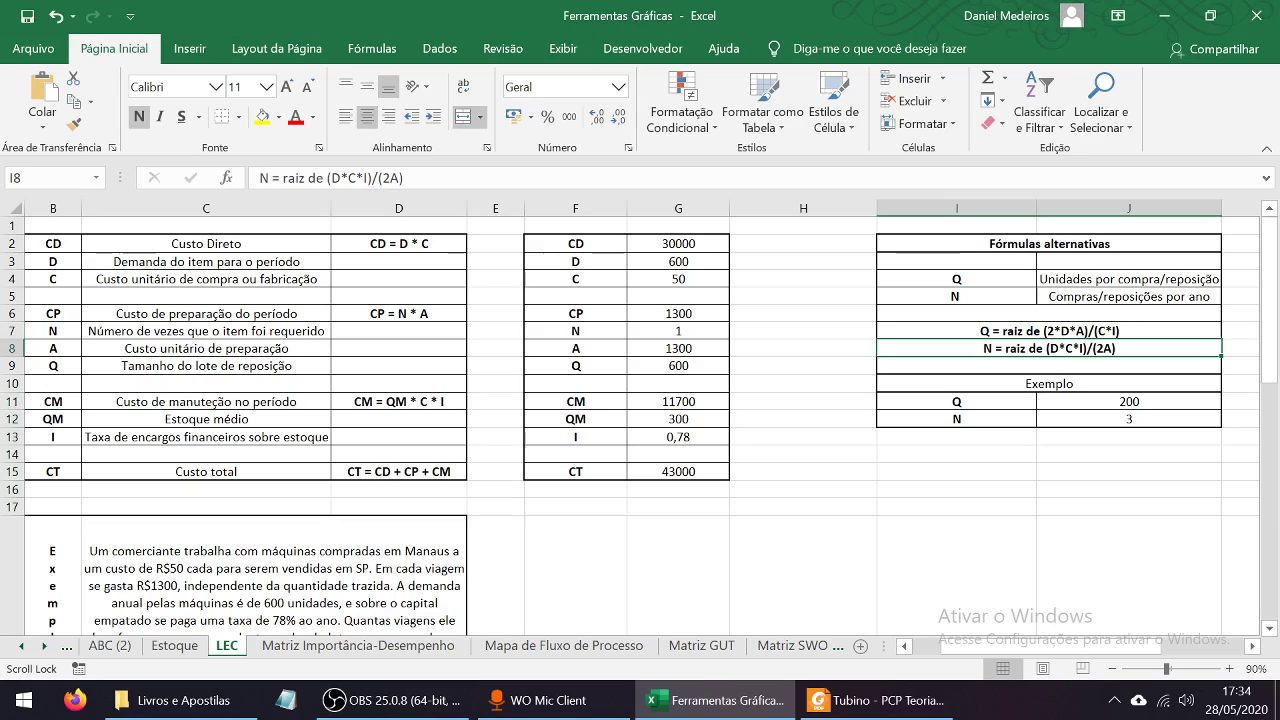
click(957, 402)
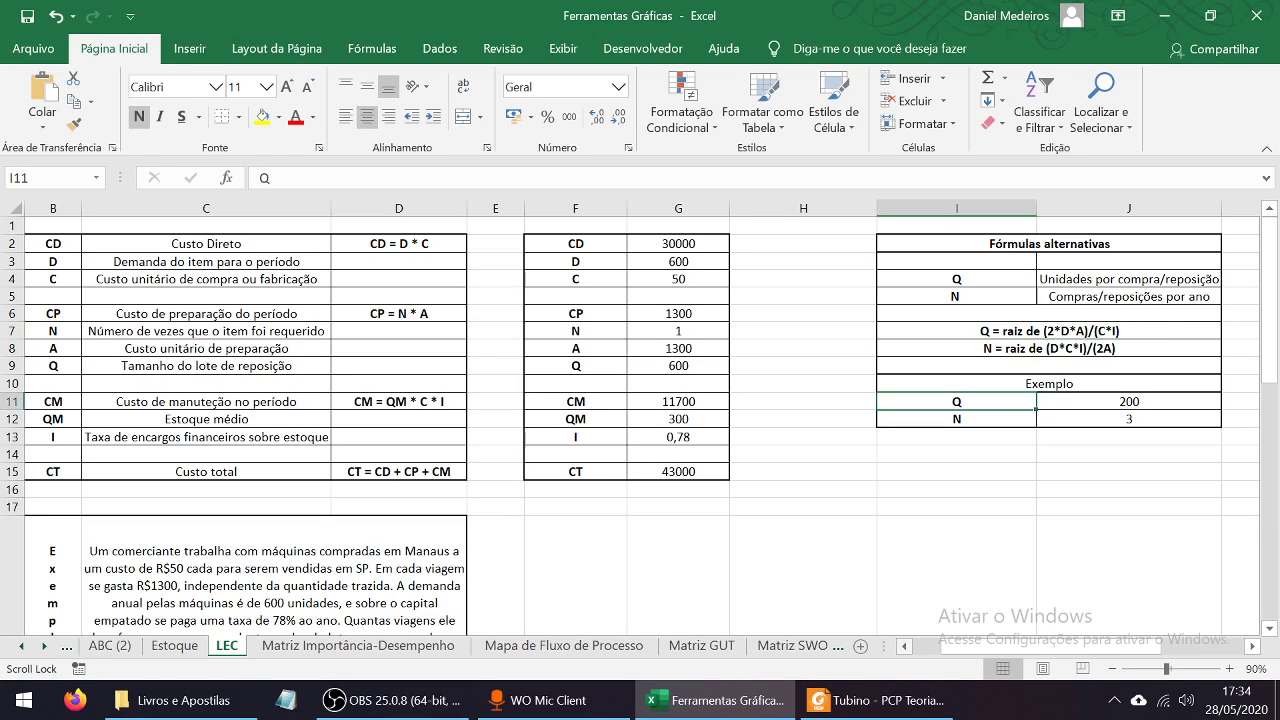
Select B2:D15 to review all the cost definitions and their formulas
scroll(637, 428, left, 1)
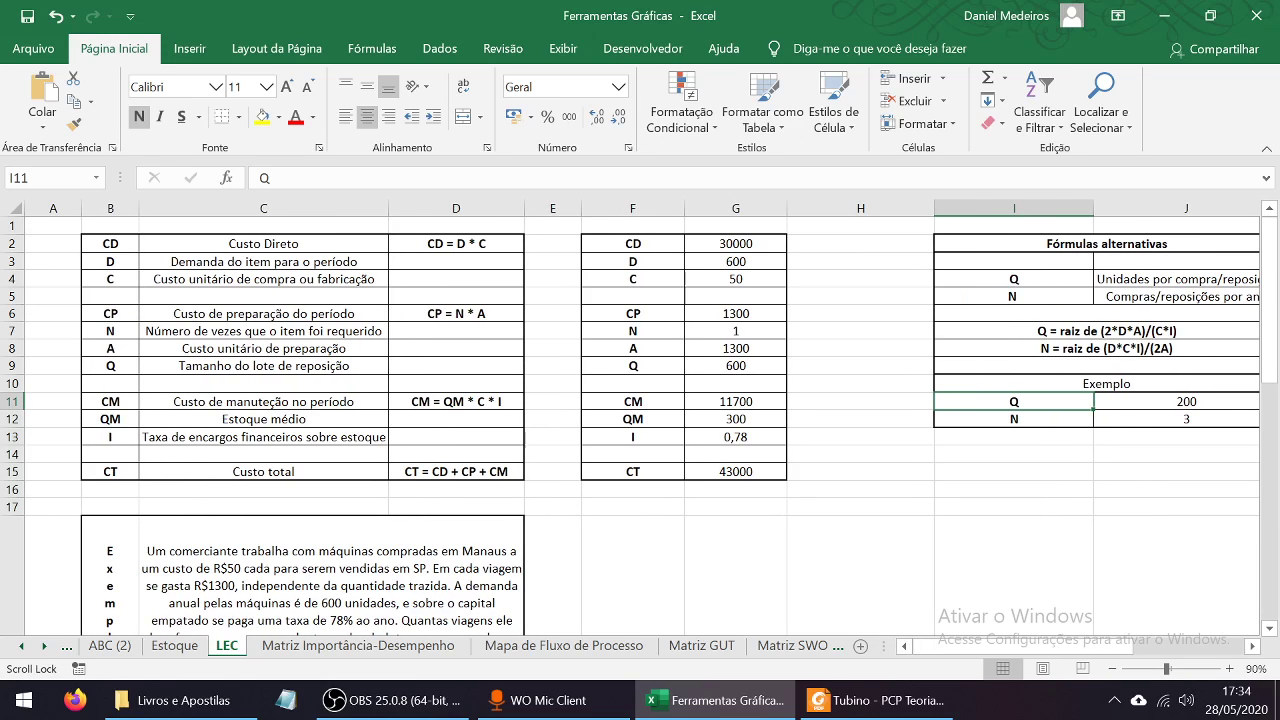
click(110, 244)
drag(387, 331, 505, 472)
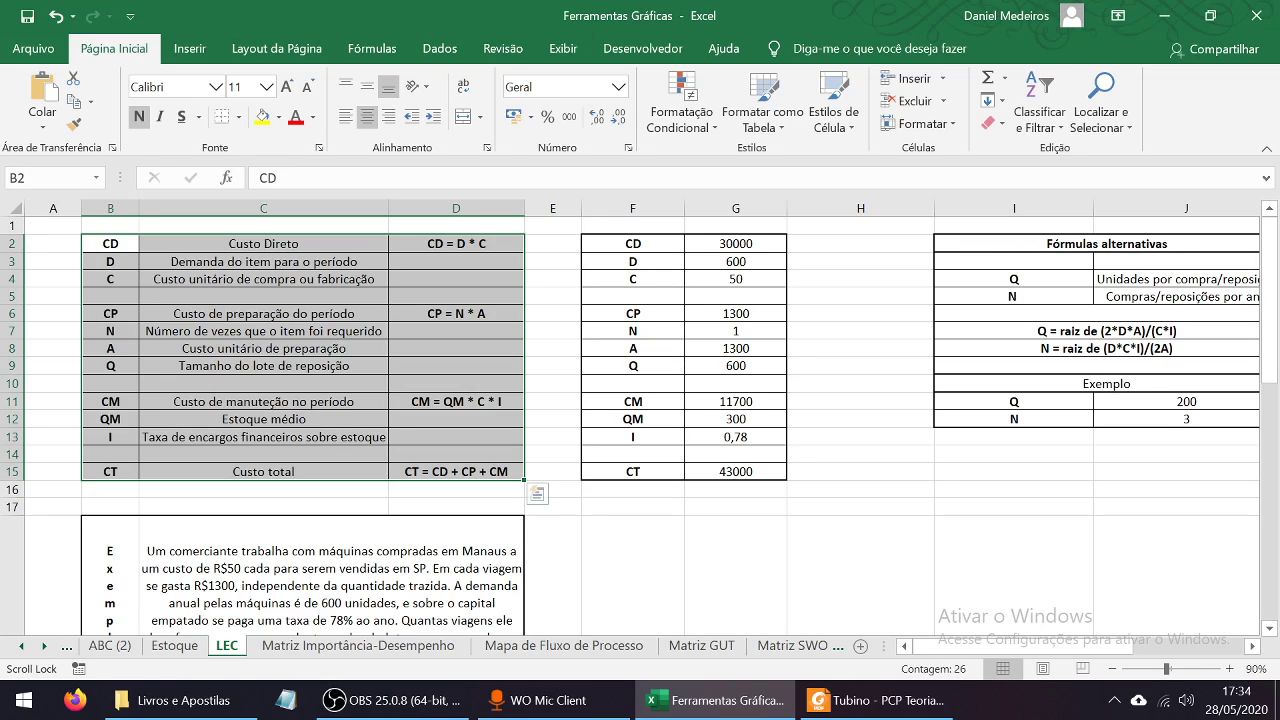
click(735, 575)
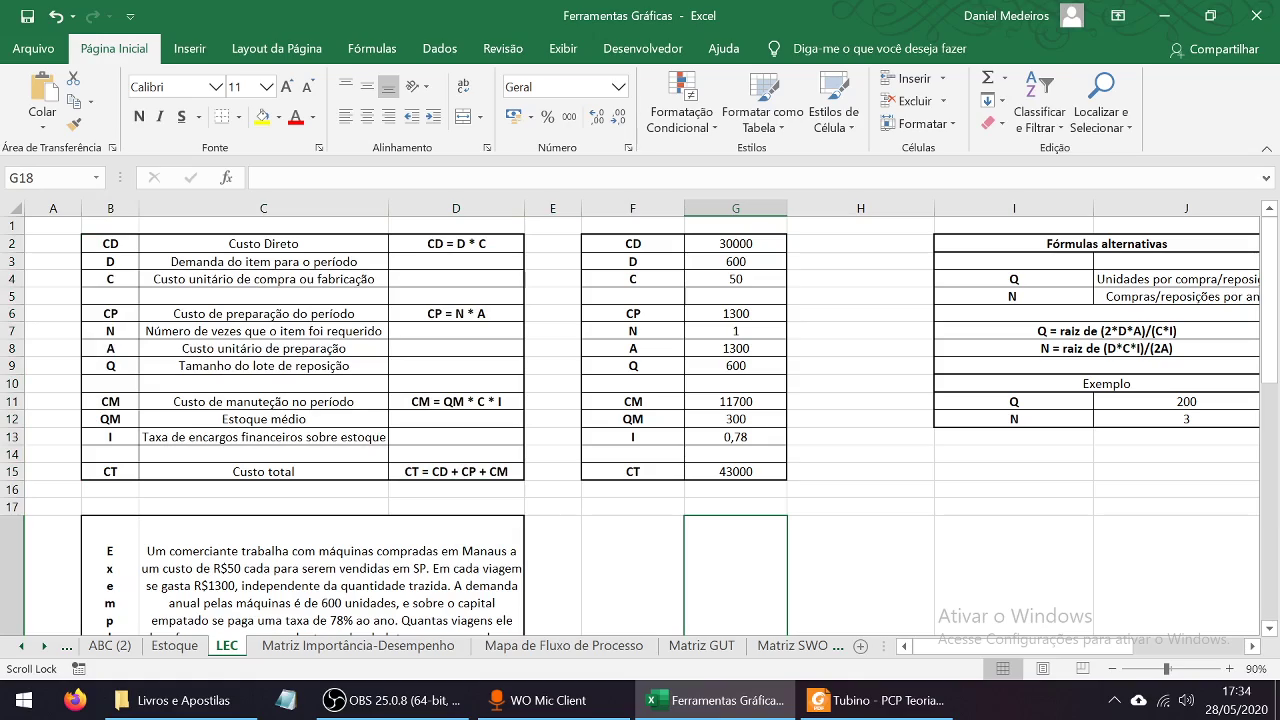
Select the Custo de Preparação (CP) column in H20:H30 of the trip table to examine its costs per trip
scroll(640, 420, down, 2)
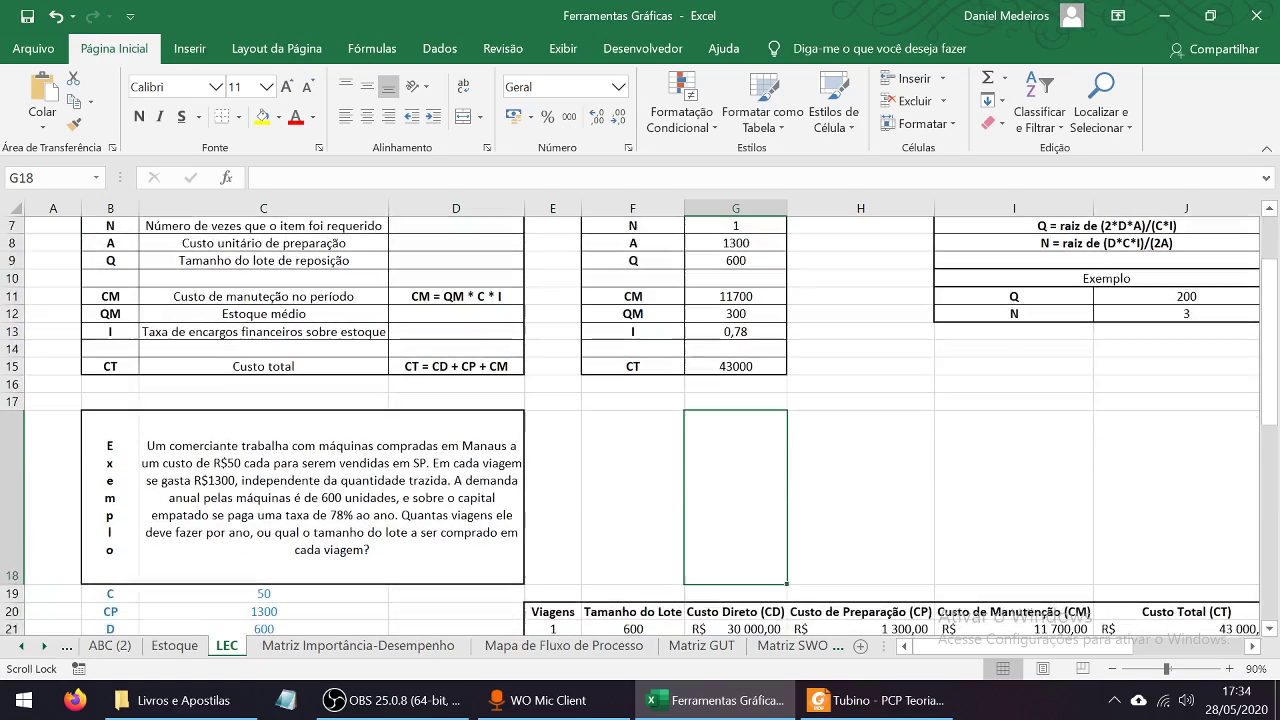
scroll(640, 420, down, 4)
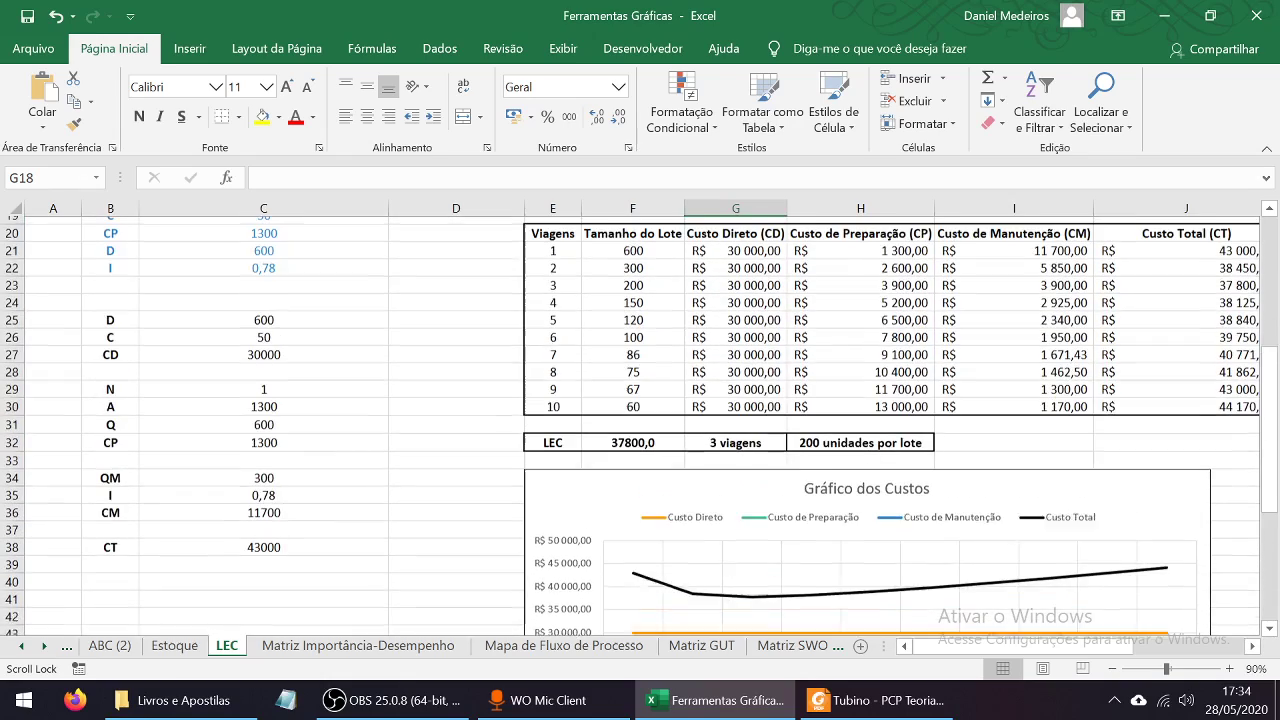
drag(1023, 647, 1089, 647)
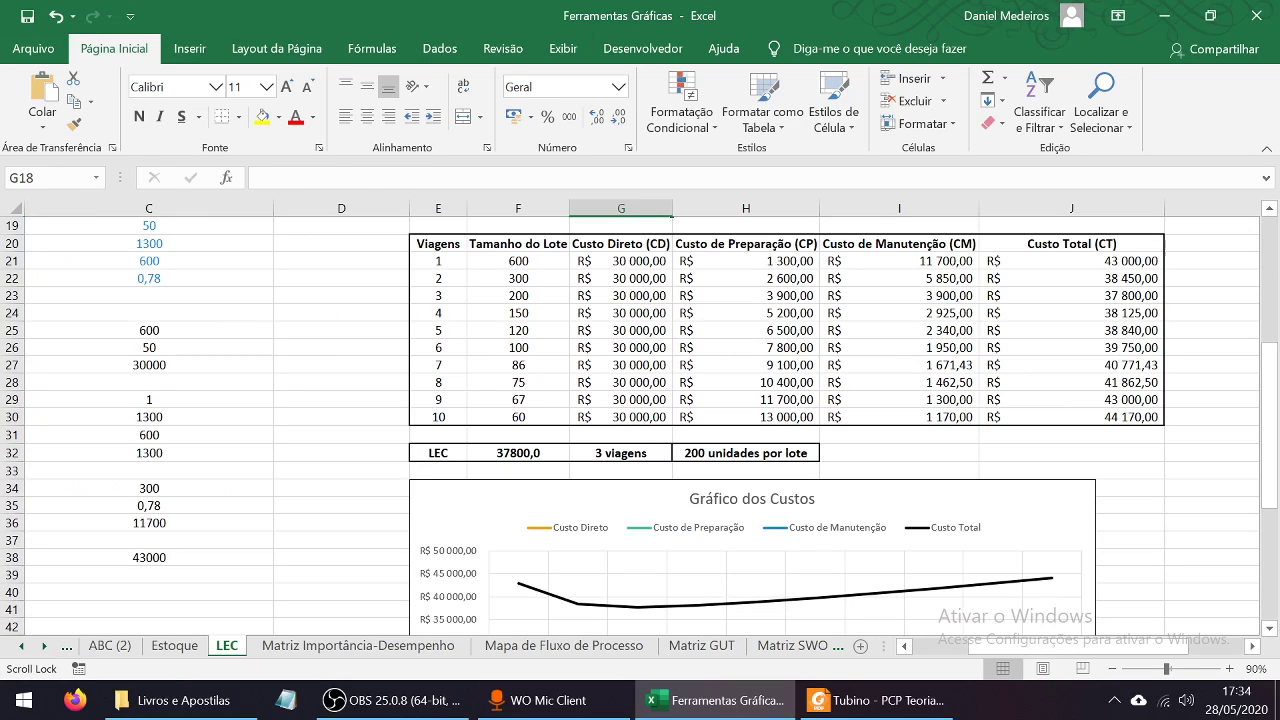
drag(745, 243, 745, 417)
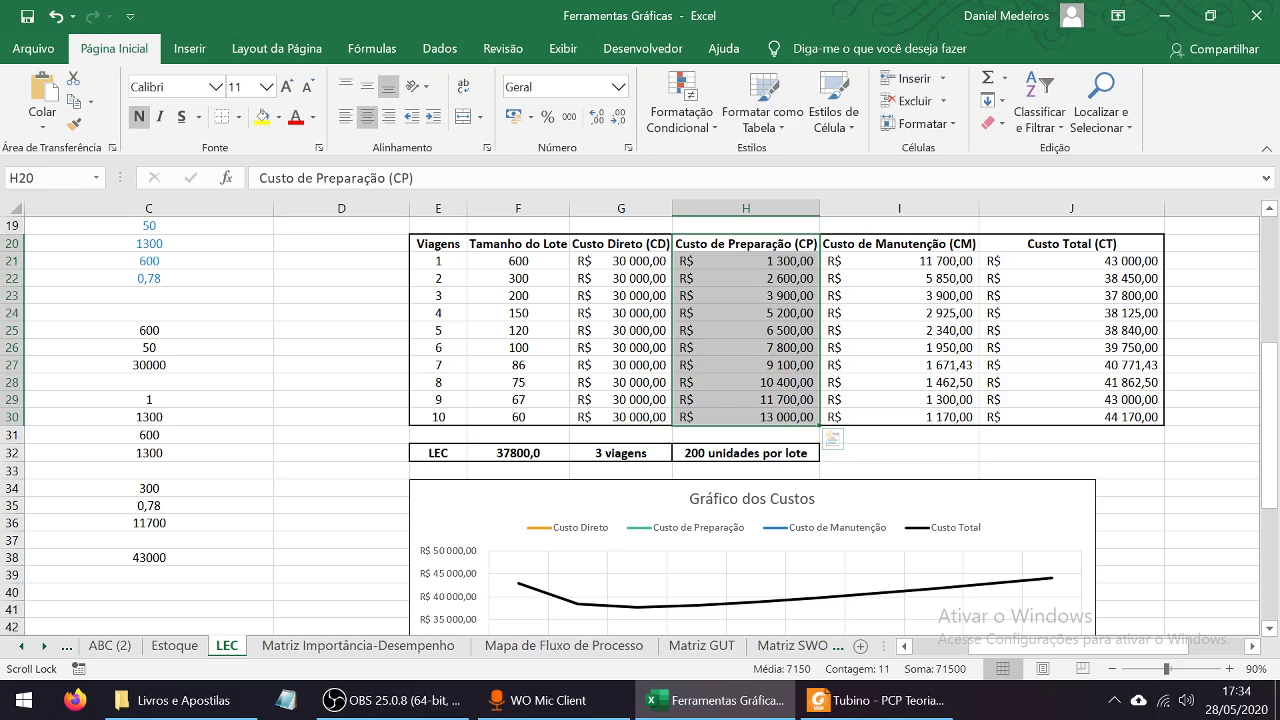
Select the Custo de Manutenção (CM) and Custo de Preparação (CP) columns of the trip table in turn to compare their costs per trip
drag(899, 243, 899, 417)
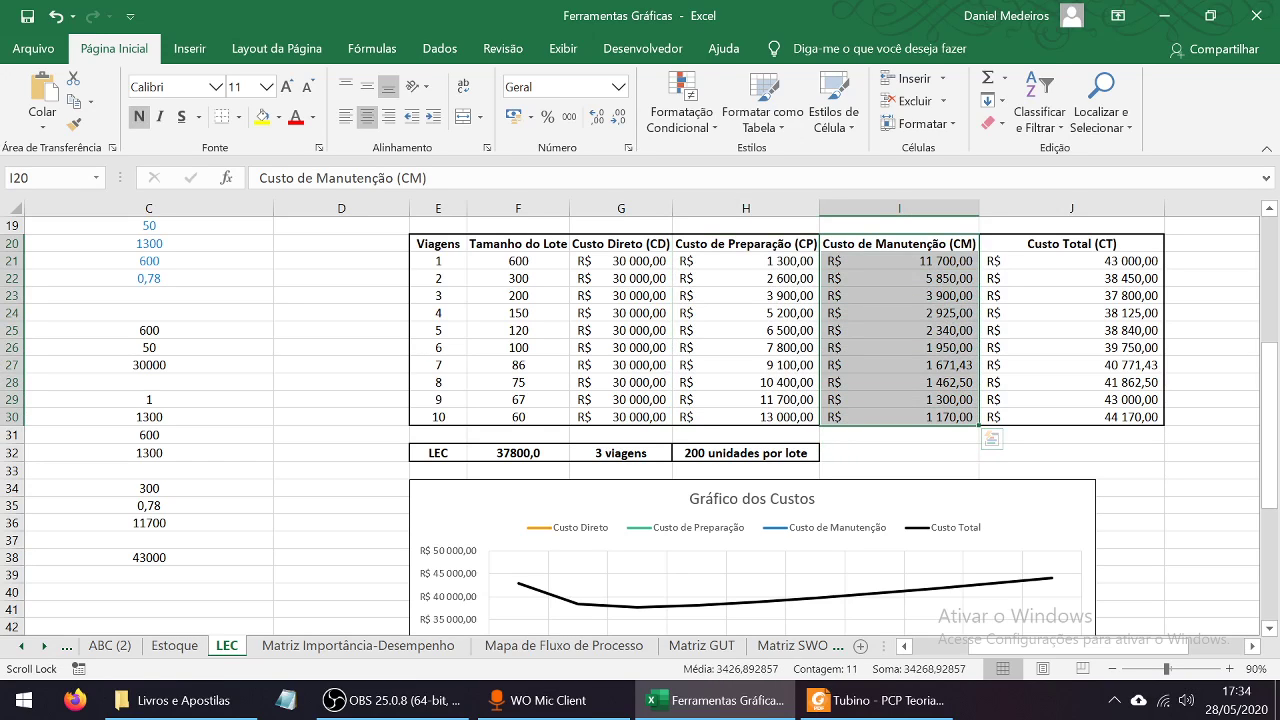
drag(745, 243, 745, 417)
drag(899, 243, 899, 399)
Select the total costs in J21:J26, the rows for 2 to 4 trips, and the 3-trip row E23:J23 to examine the lowest total cost
drag(1071, 260, 1071, 347)
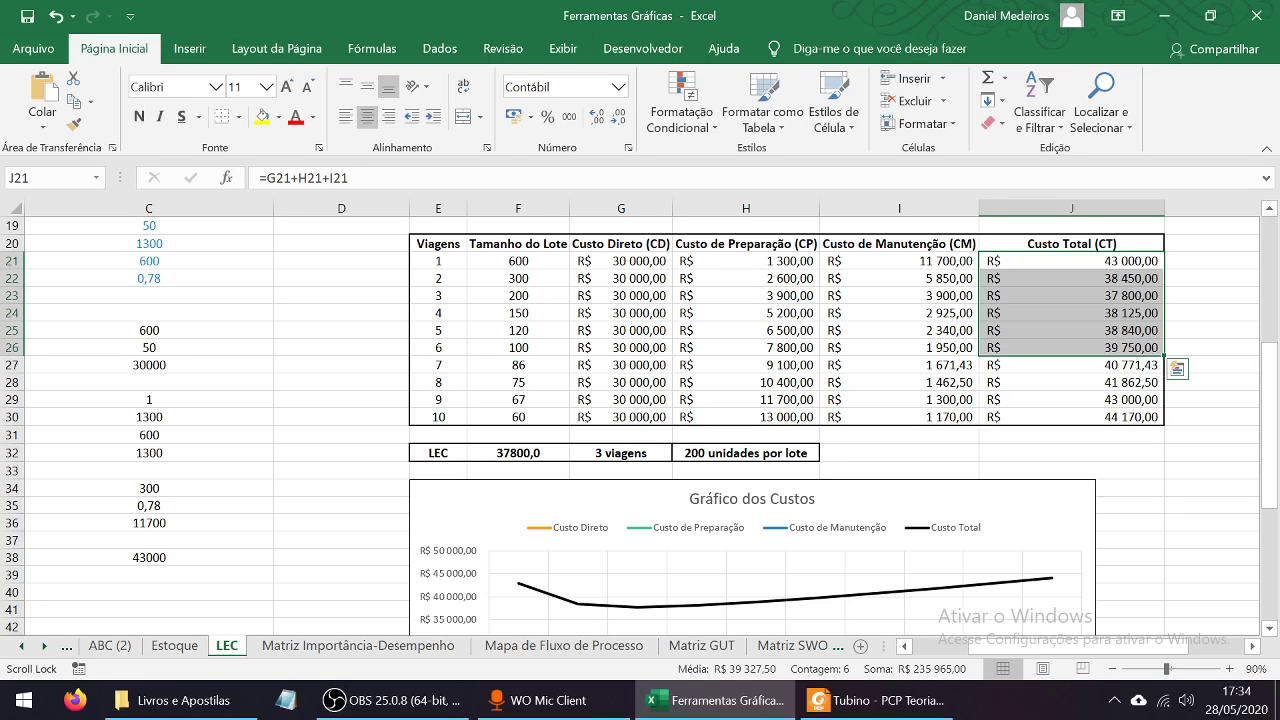
drag(438, 278, 1071, 312)
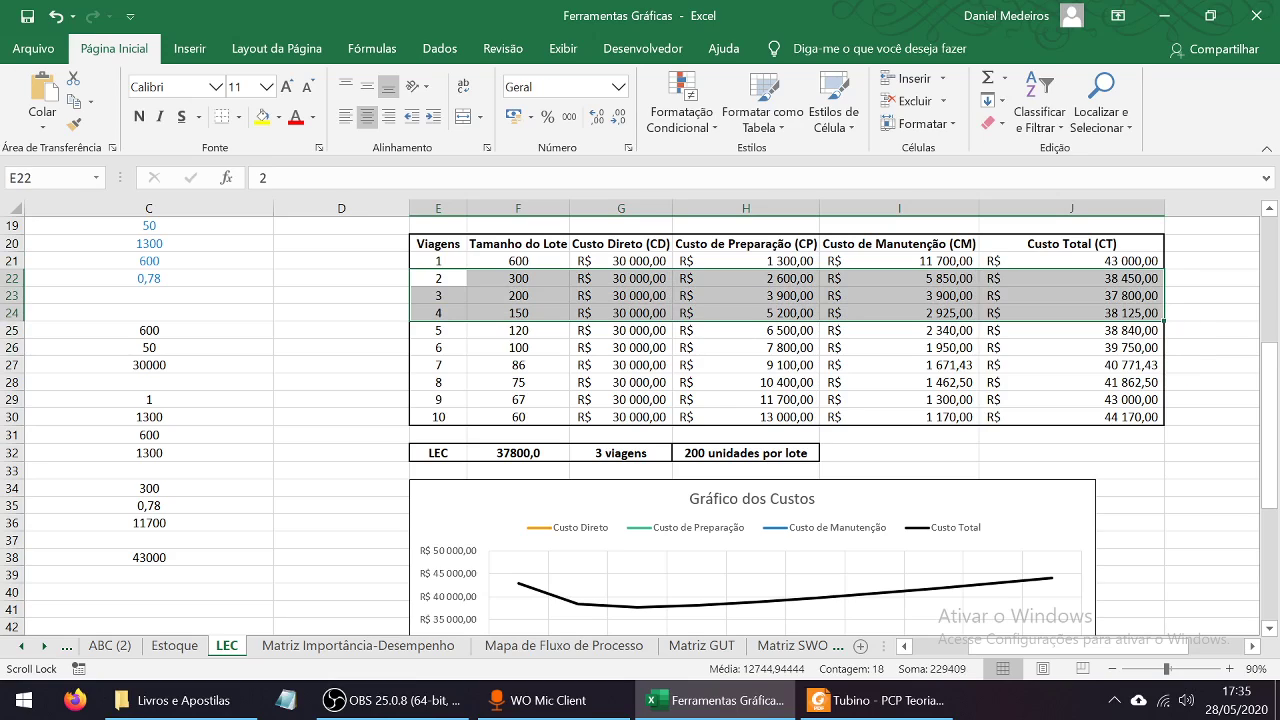
drag(438, 295, 1100, 295)
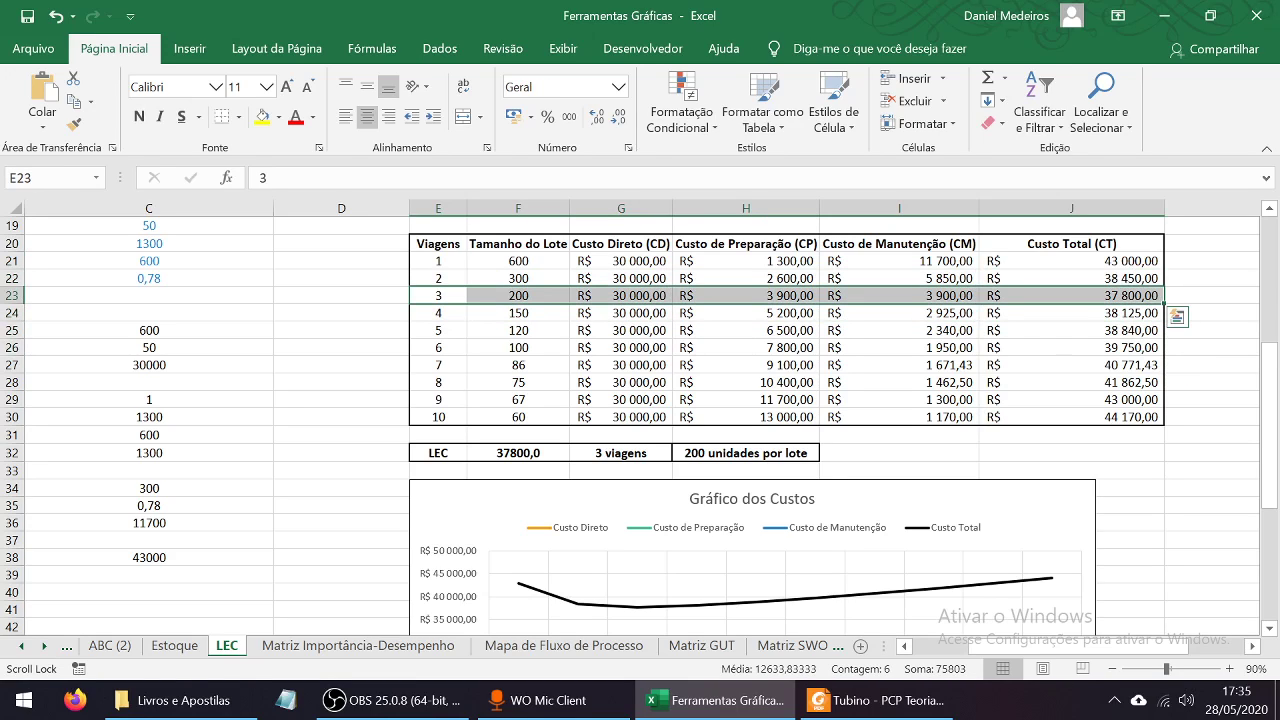
Compare the trip count in E23 and lot size in F23 with the LEC summary in F32:H32, including its total cost formula
click(438, 295)
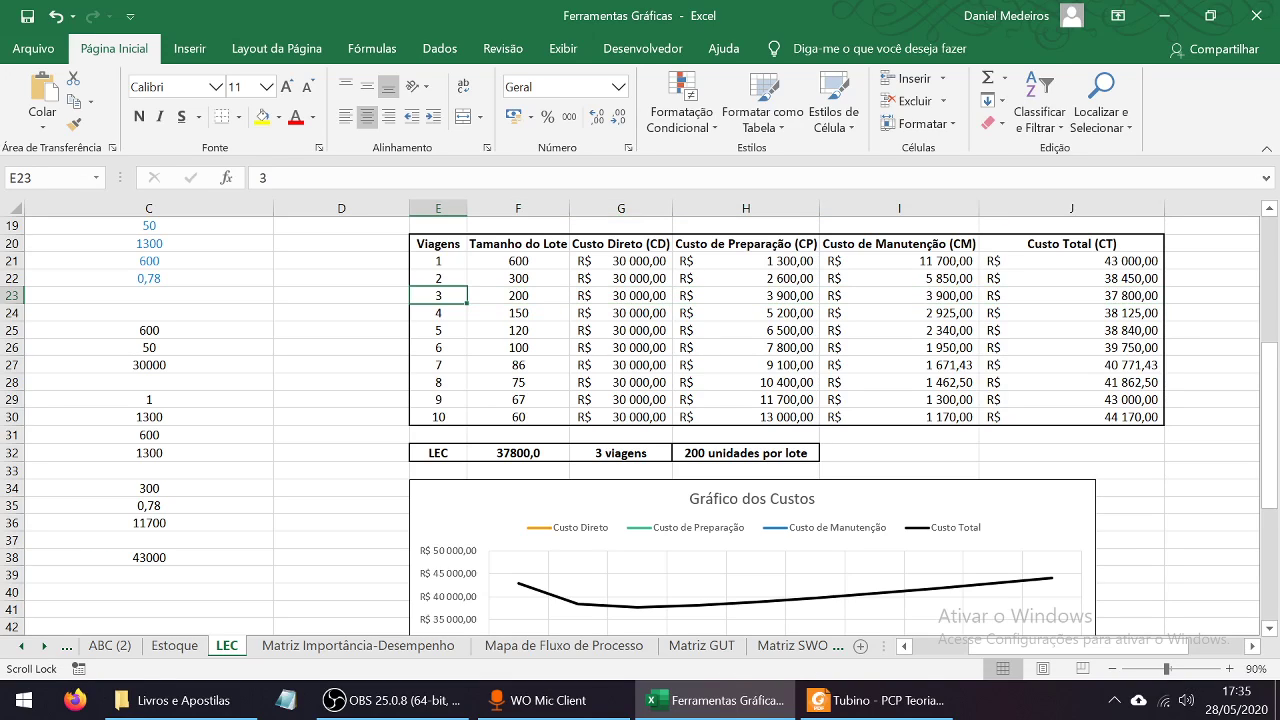
click(621, 453)
click(518, 295)
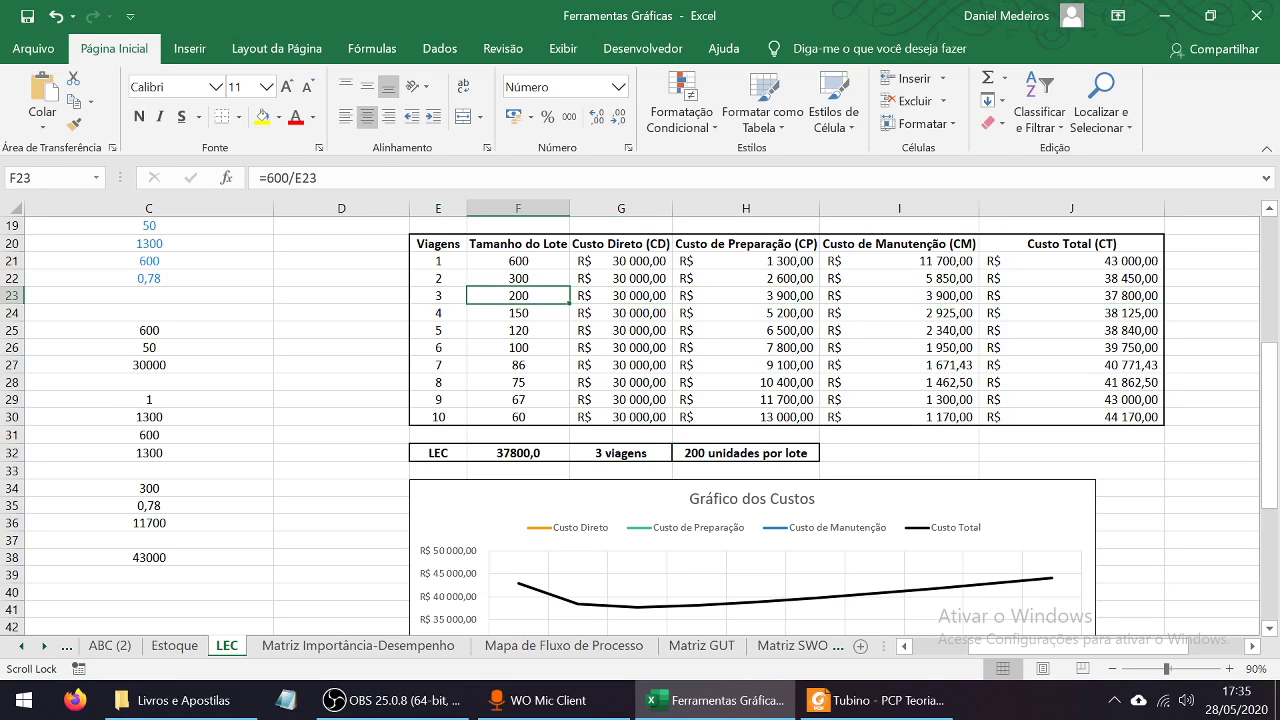
click(746, 453)
click(518, 453)
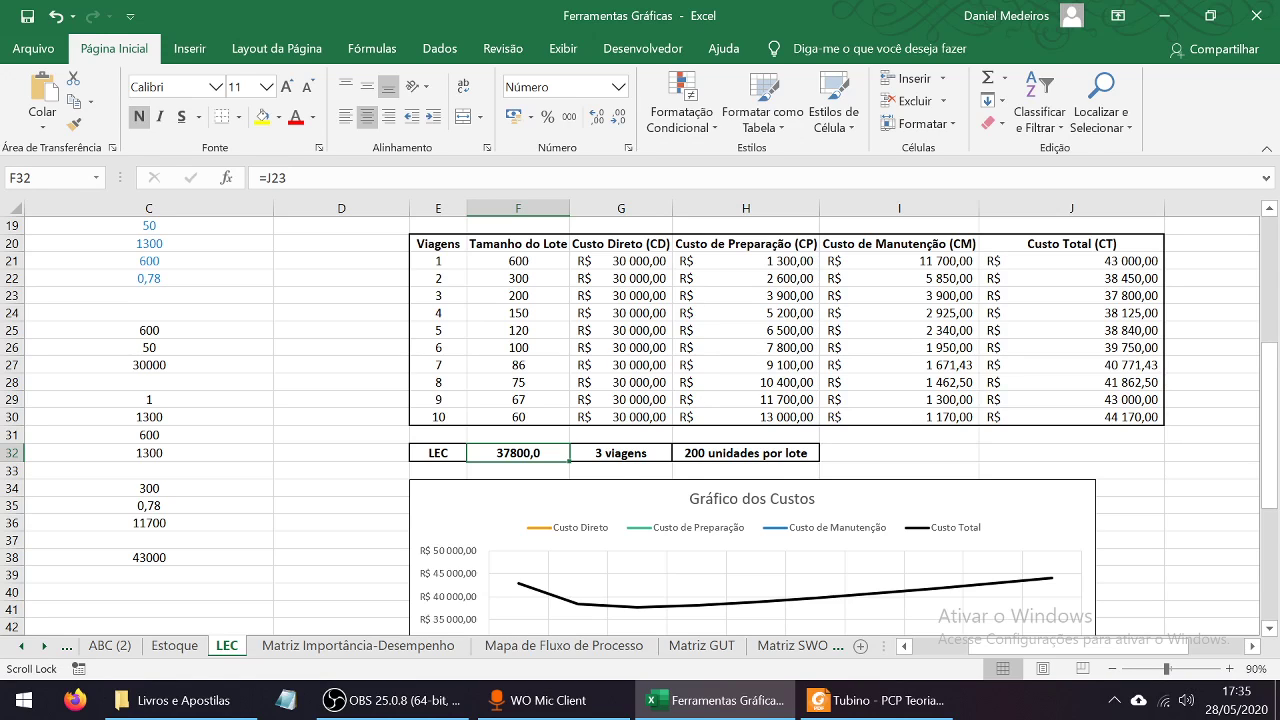
scroll(640, 420, down, 4)
scroll(640, 420, up, 7)
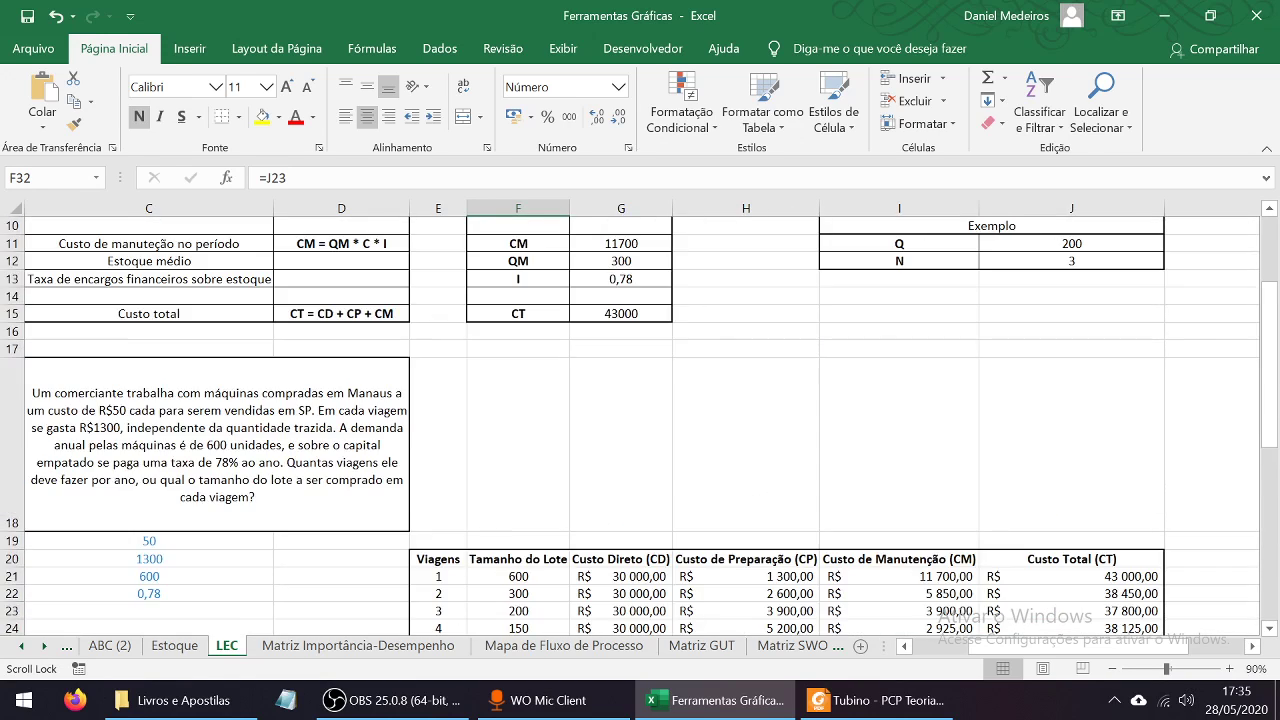